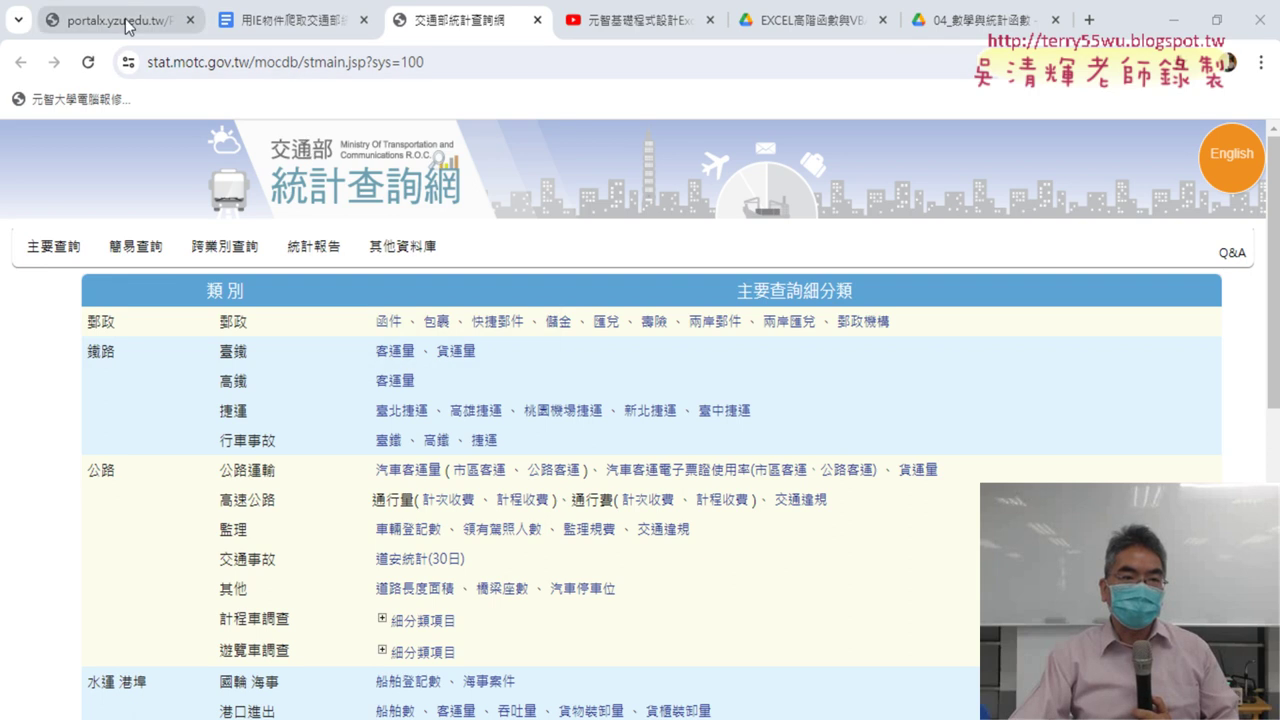
# Step: On the course portal, list the latest news and expand the 第11次 announcement, highlighting 高速公路
pyautogui.click(120, 20)
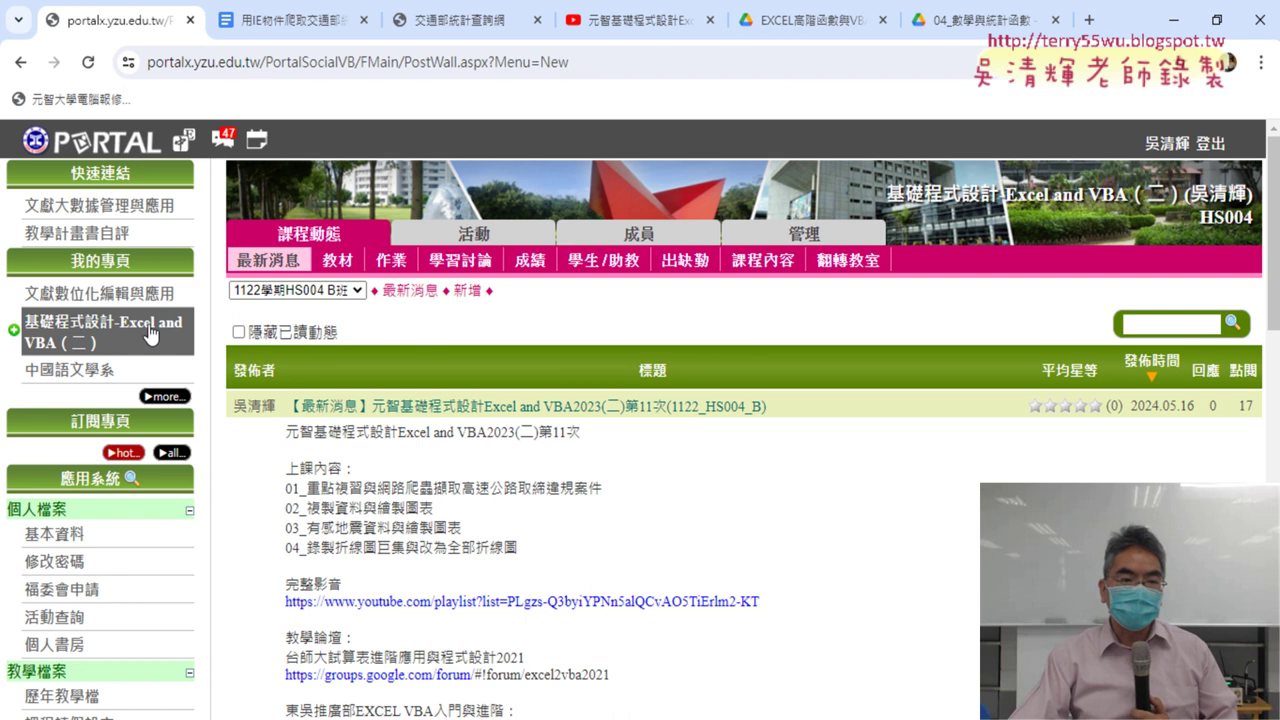
pyautogui.click(145, 328)
pyautogui.click(300, 265)
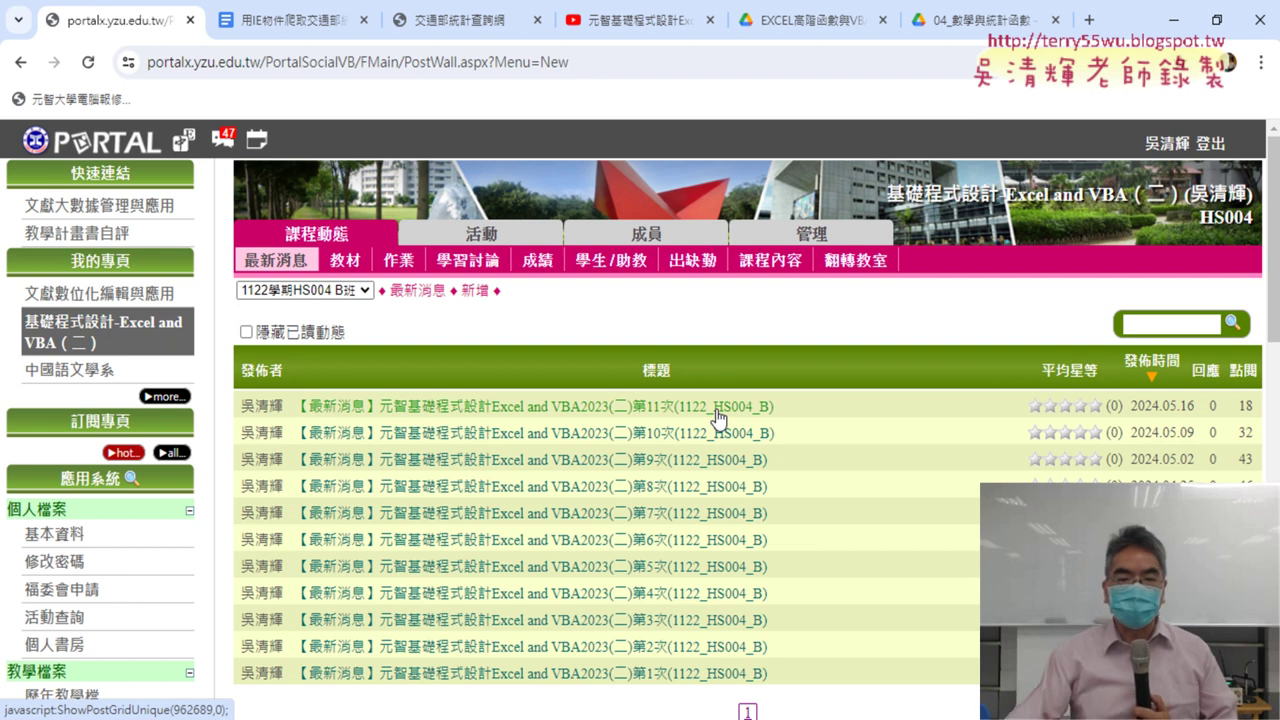
pyautogui.click(718, 417)
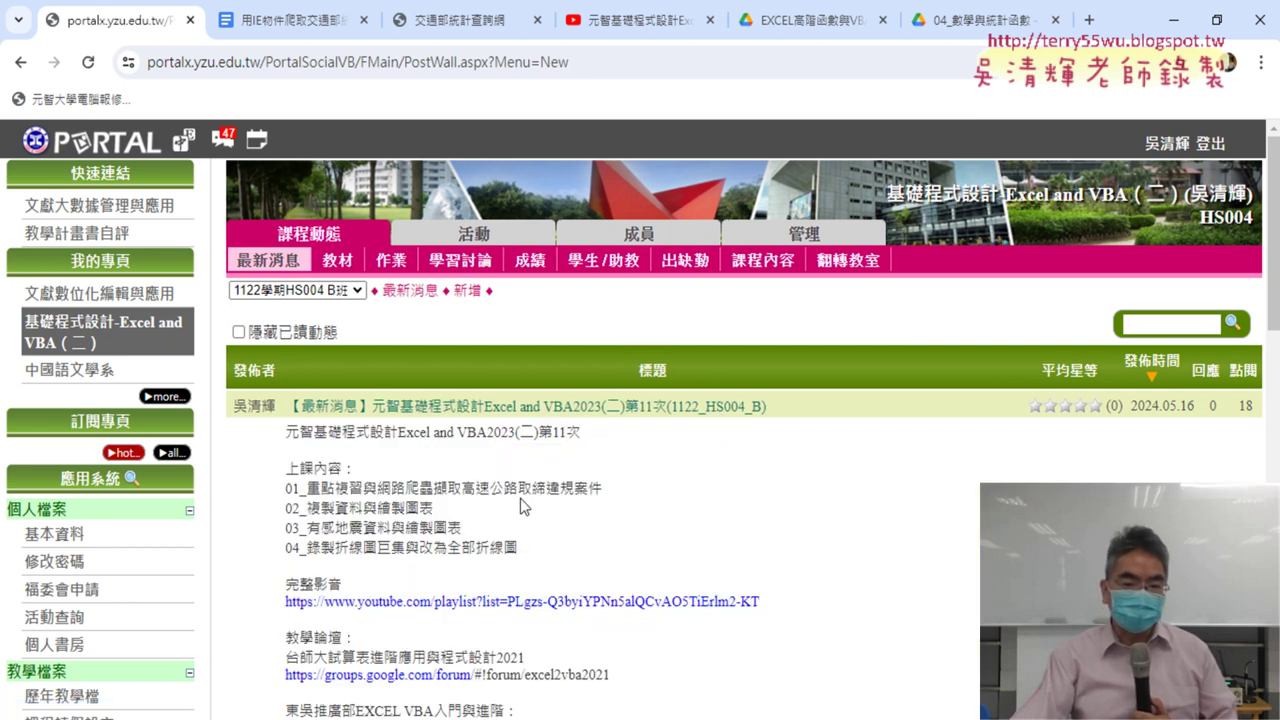
pyautogui.moveTo(464, 492); pyautogui.dragTo(525, 494)
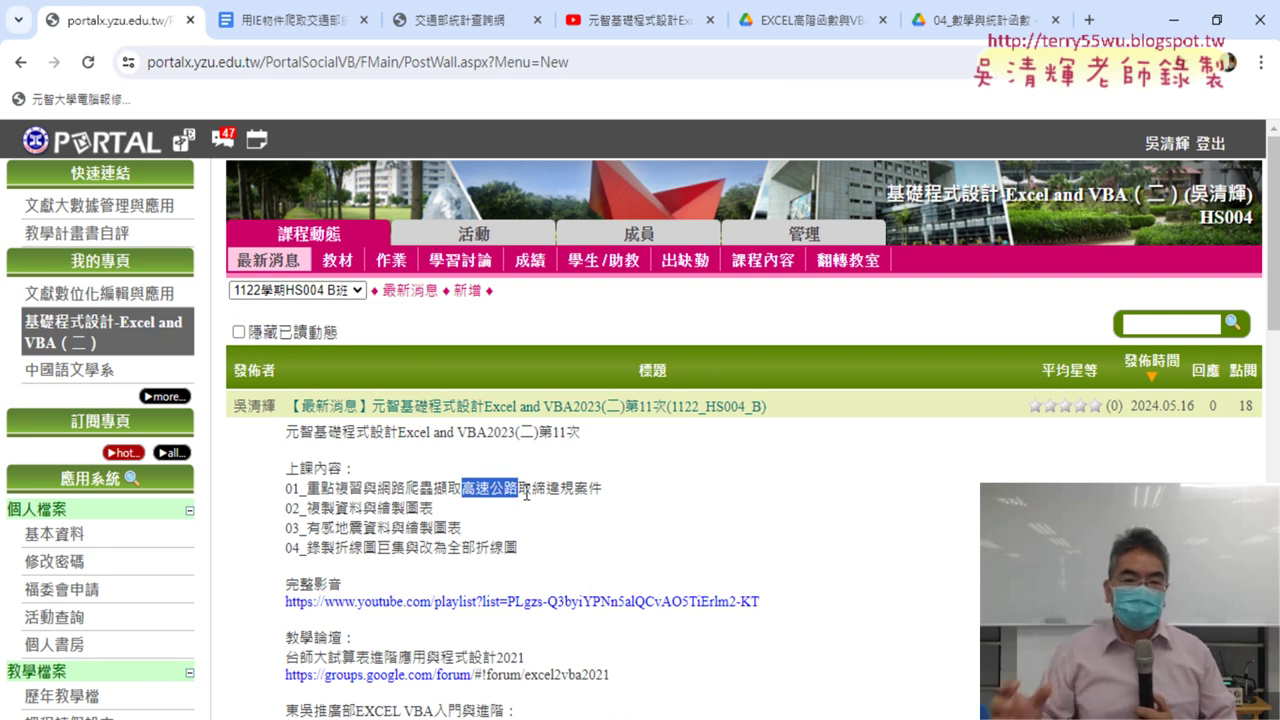
# Step: Highlight the 高速公路 row on the MOTC statistics site, then bring up the scraping handout
pyautogui.click(488, 34)
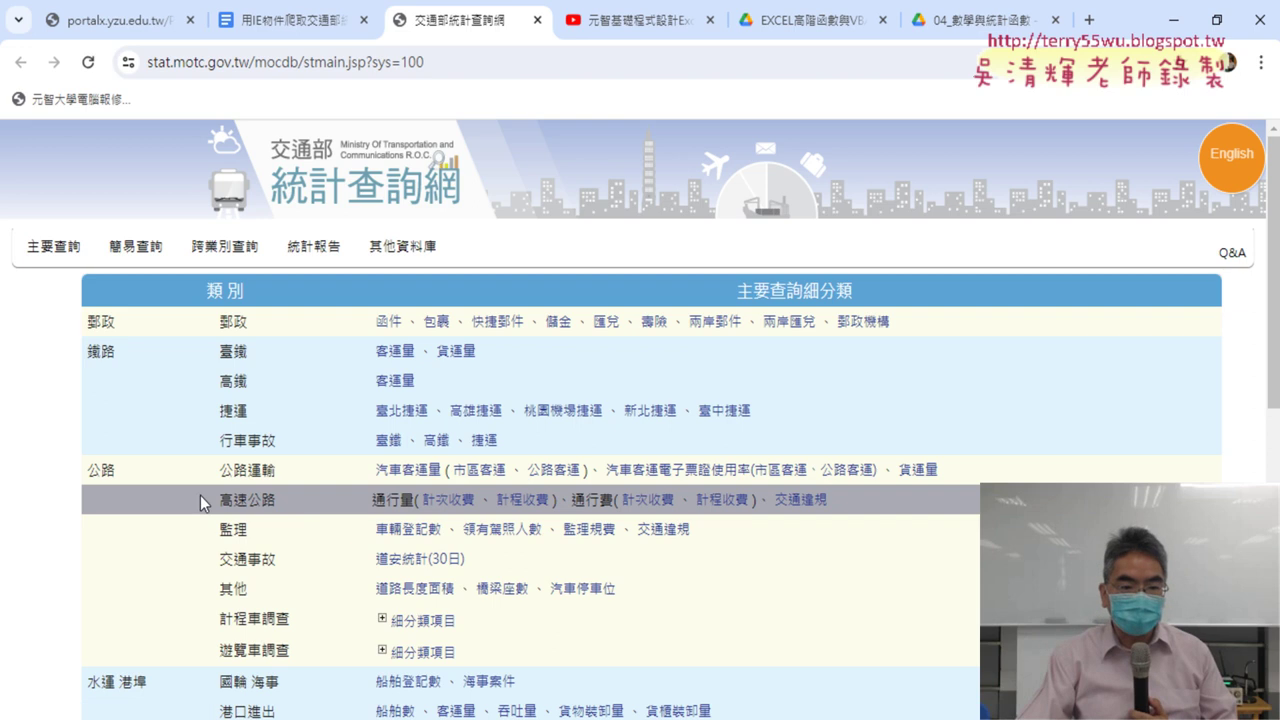
pyautogui.moveTo(216, 500); pyautogui.dragTo(837, 510)
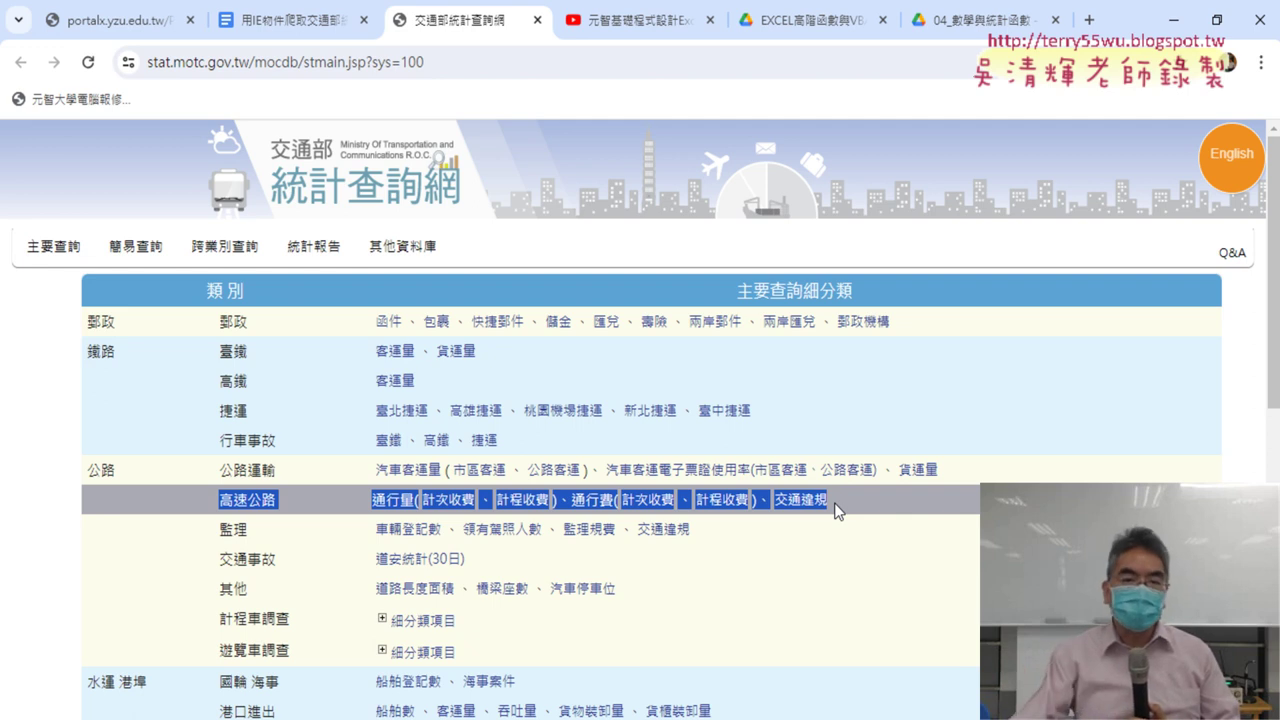
pyautogui.click(840, 528)
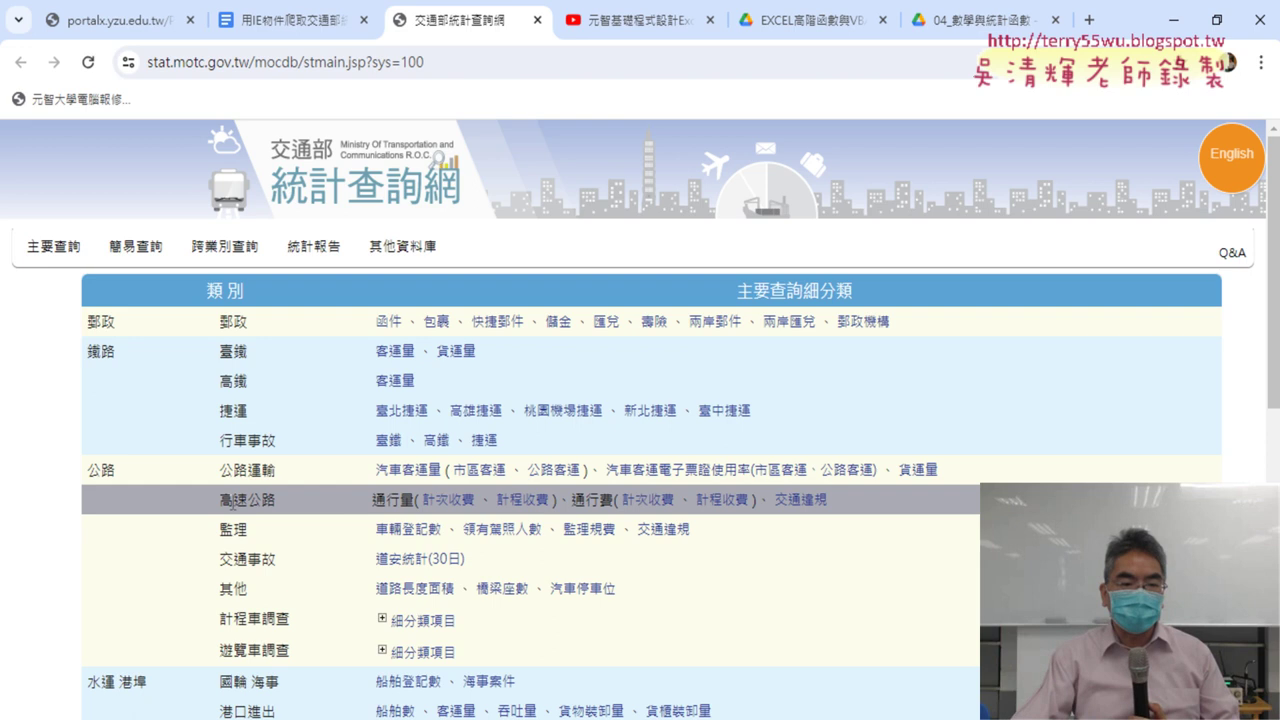
pyautogui.moveTo(216, 500); pyautogui.dragTo(276, 500)
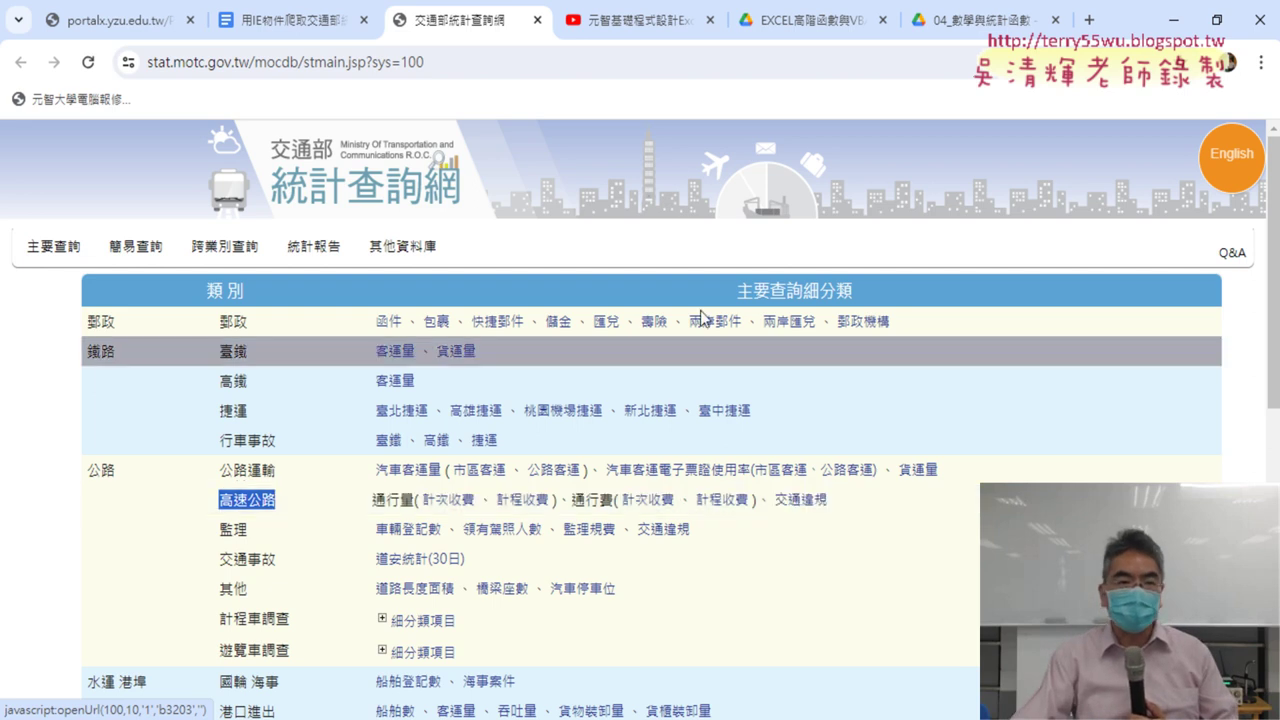
pyautogui.click(261, 22)
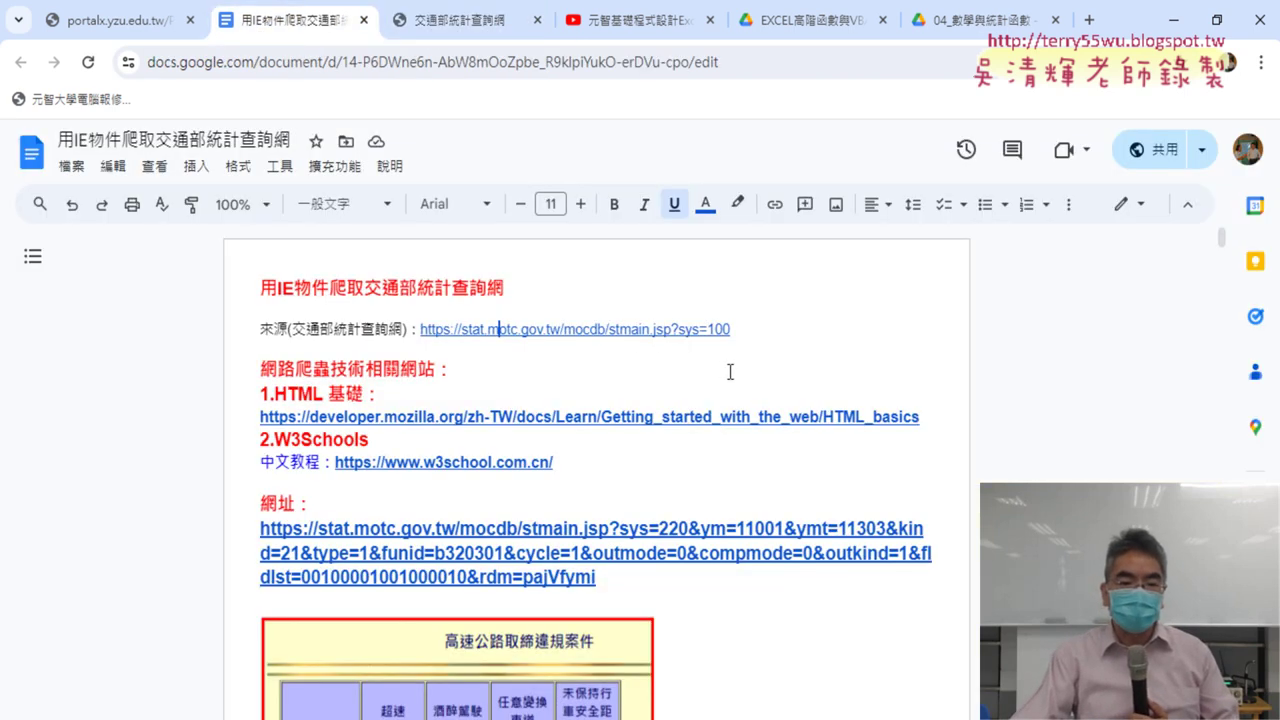
# Step: Scroll the handout past the violation table, 取締違規件數 line chart and Sub 超速折線圖 code
pyautogui.scroll(-4, 730, 371)
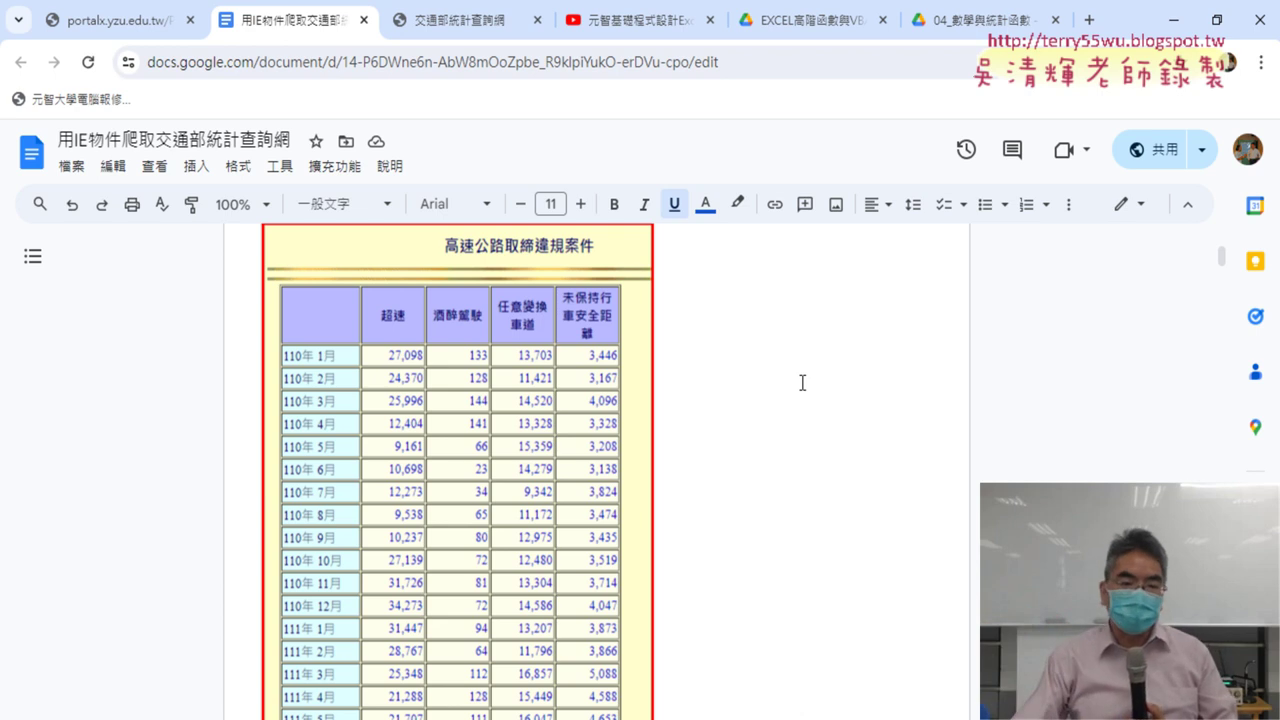
pyautogui.scroll(-3, 408, 477)
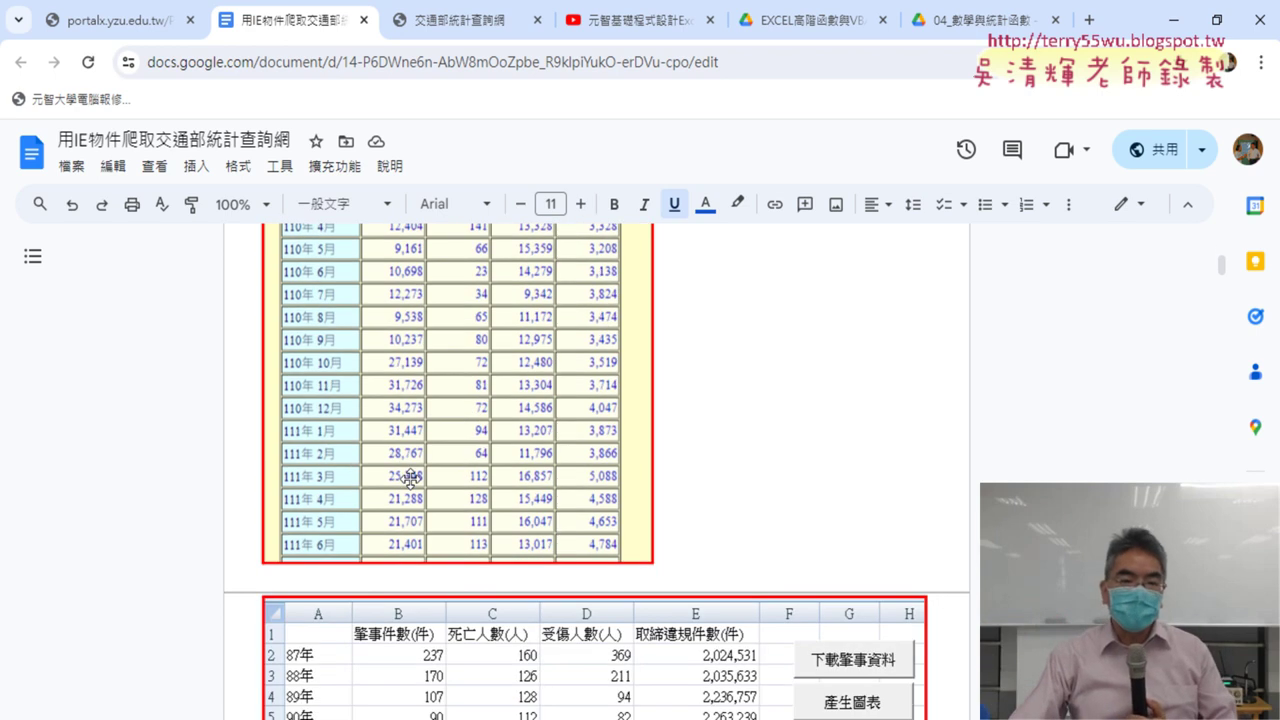
pyautogui.scroll(3, 410, 480)
pyautogui.scroll(-1, 410, 479)
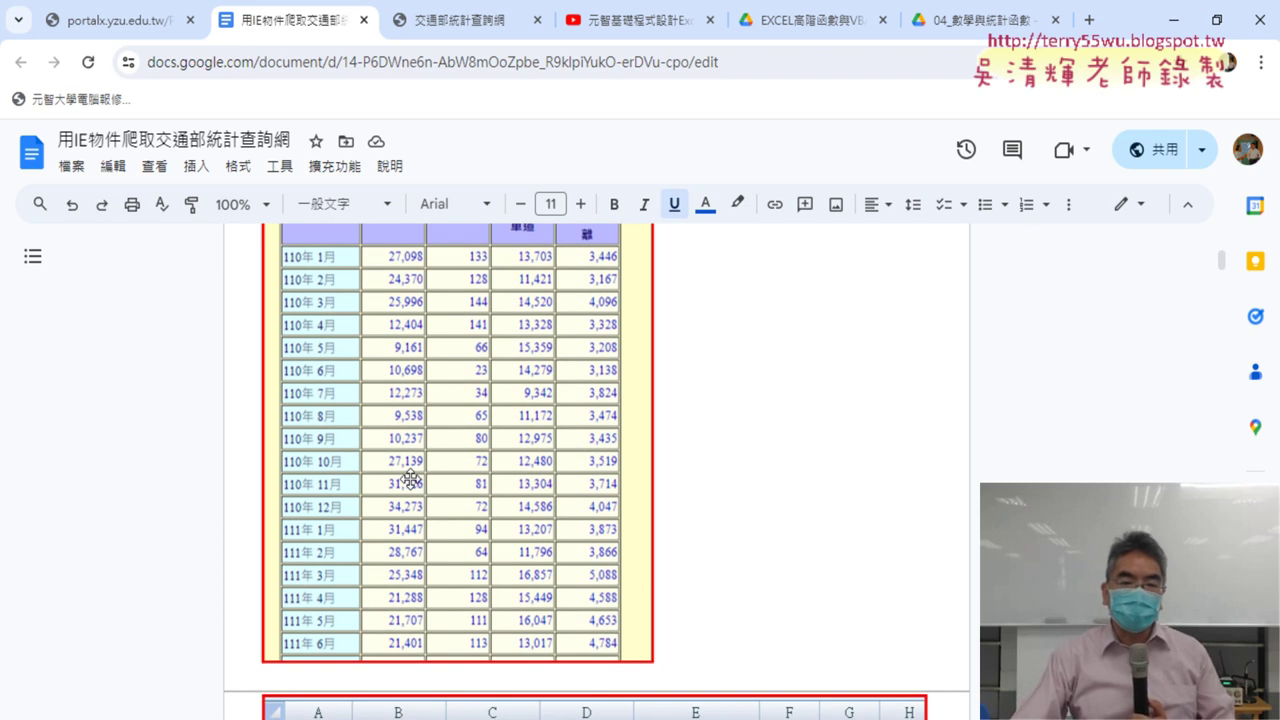
pyautogui.scroll(-5, 960, 510)
pyautogui.scroll(-1, 960, 510)
pyautogui.scroll(-2, 960, 510)
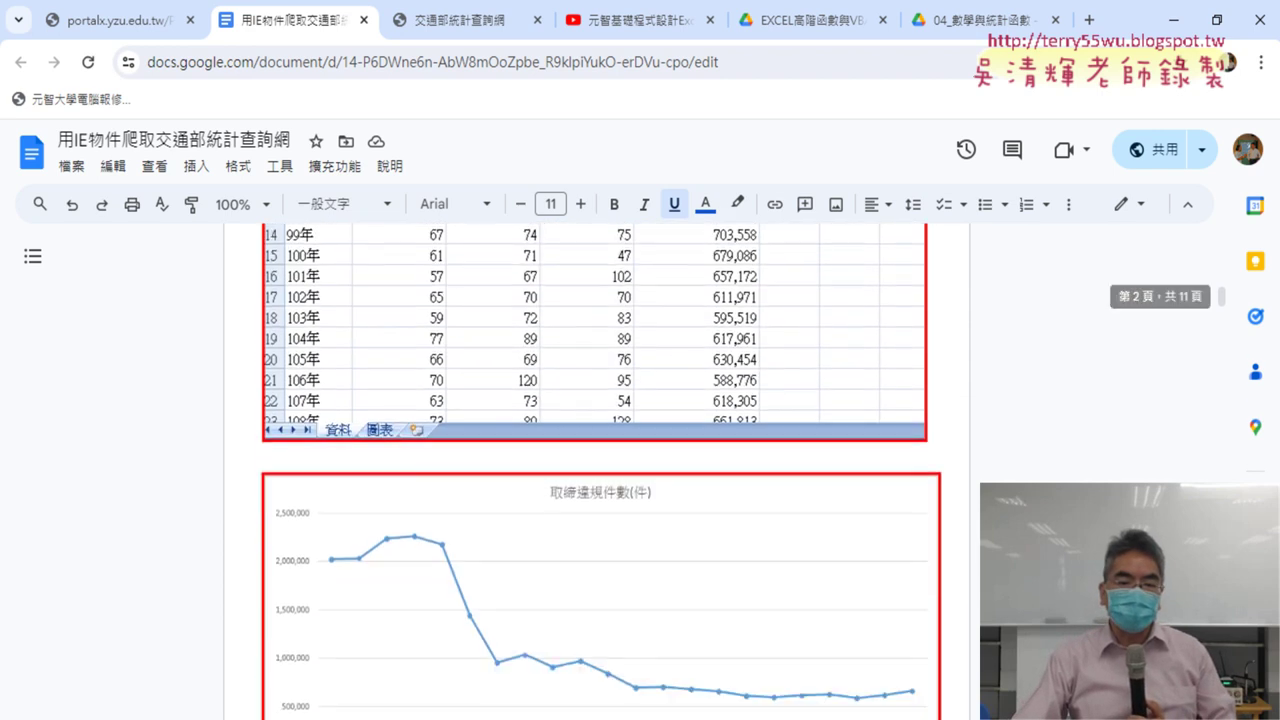
pyautogui.scroll(-1, 600, 470)
pyautogui.scroll(-1, 600, 470)
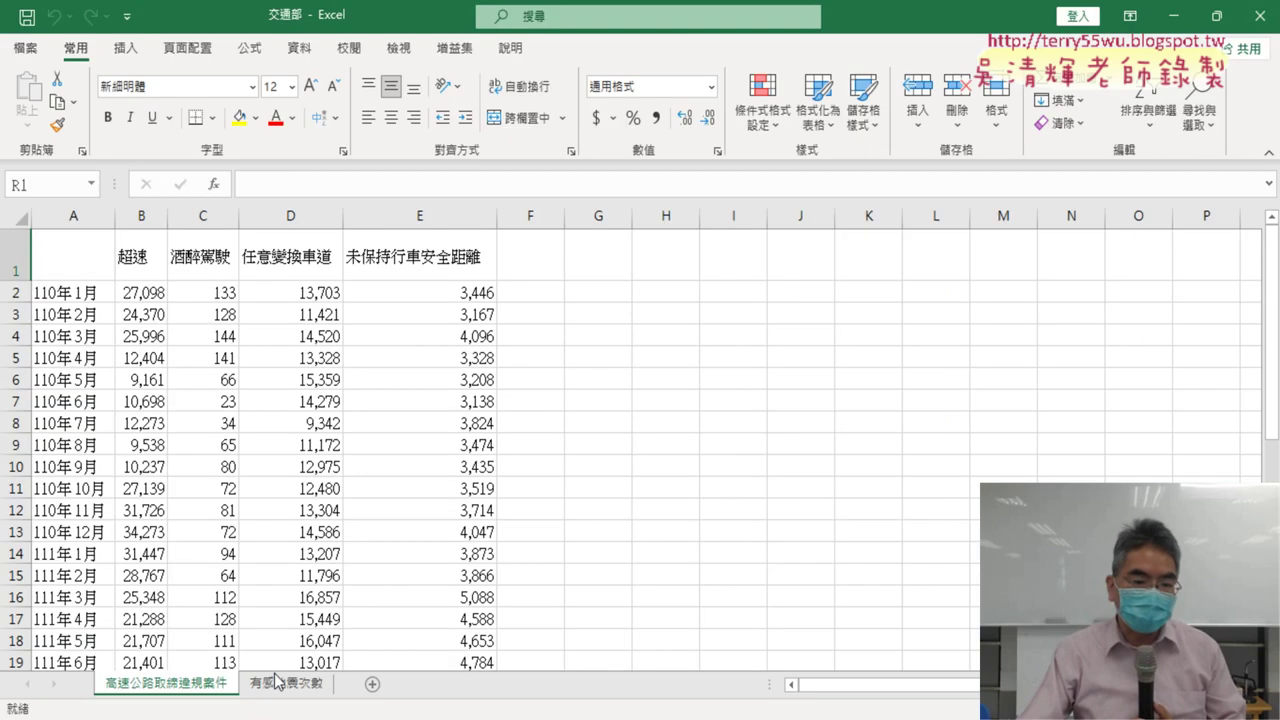
# Step: Select A1:E17 on sheet 高速公路取締違規案件 and run the 全部折線圖 macro
pyautogui.click(285, 683)
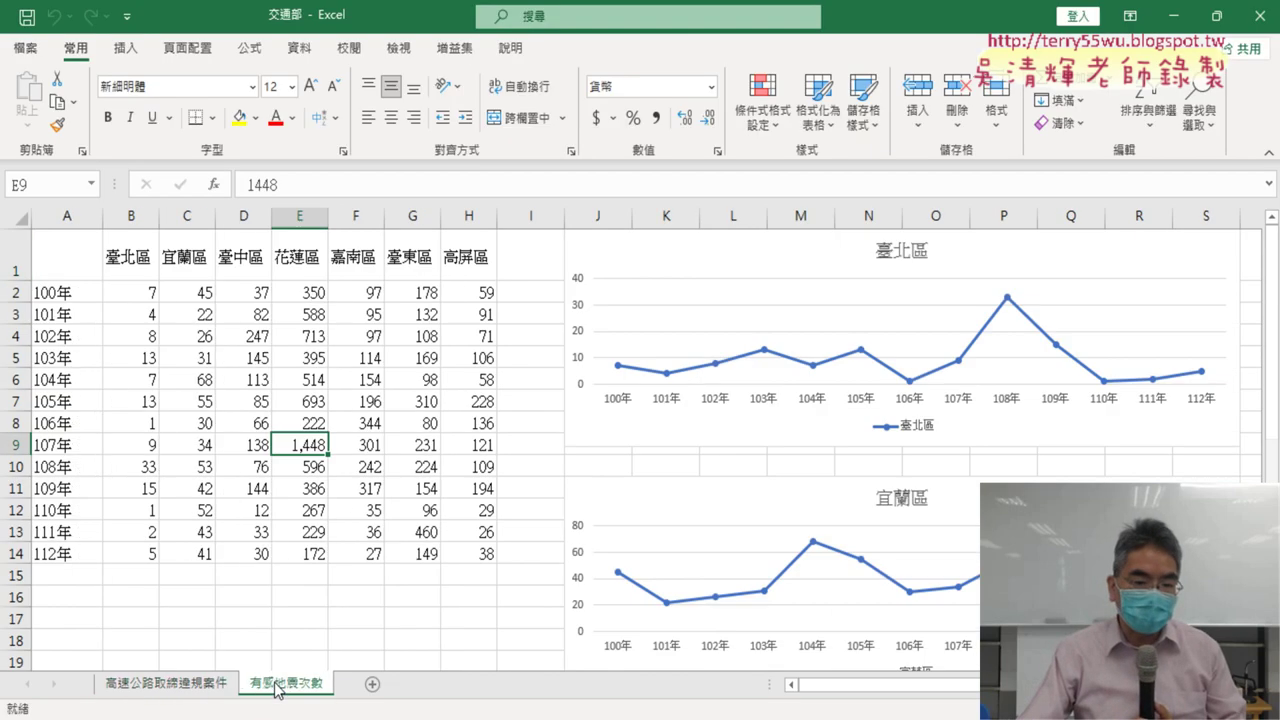
pyautogui.click(178, 688)
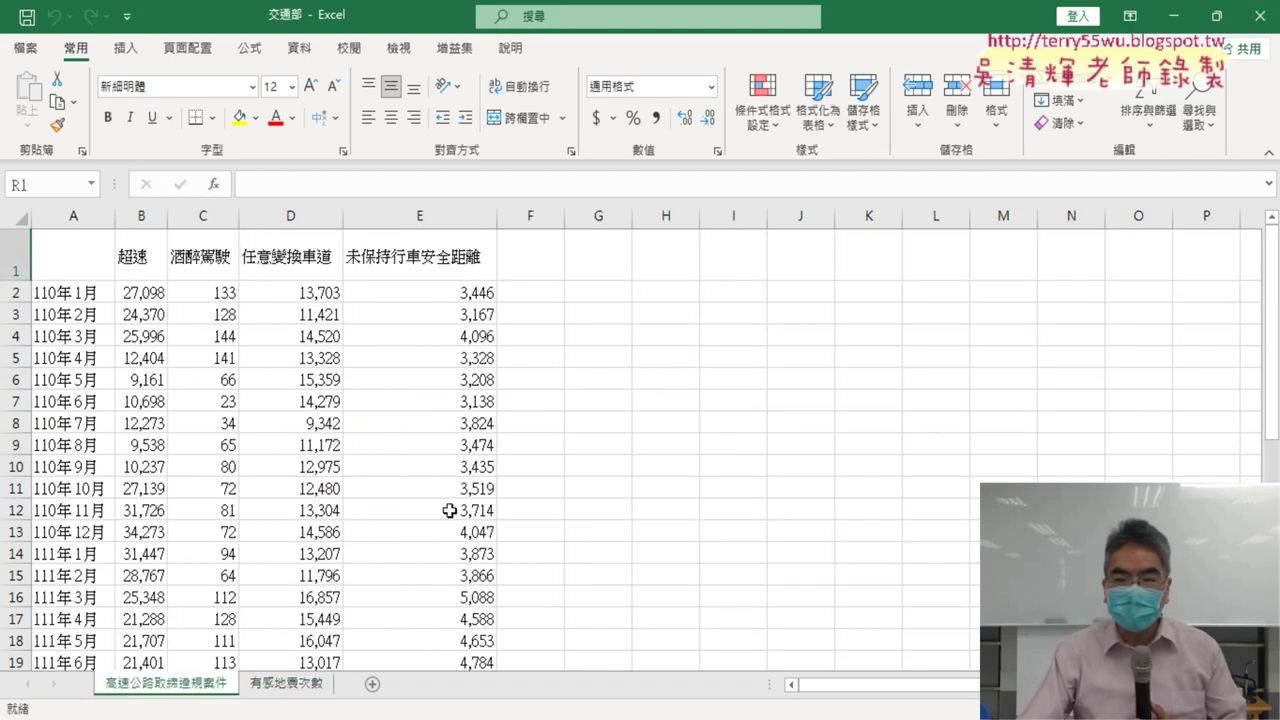
pyautogui.click(85, 261)
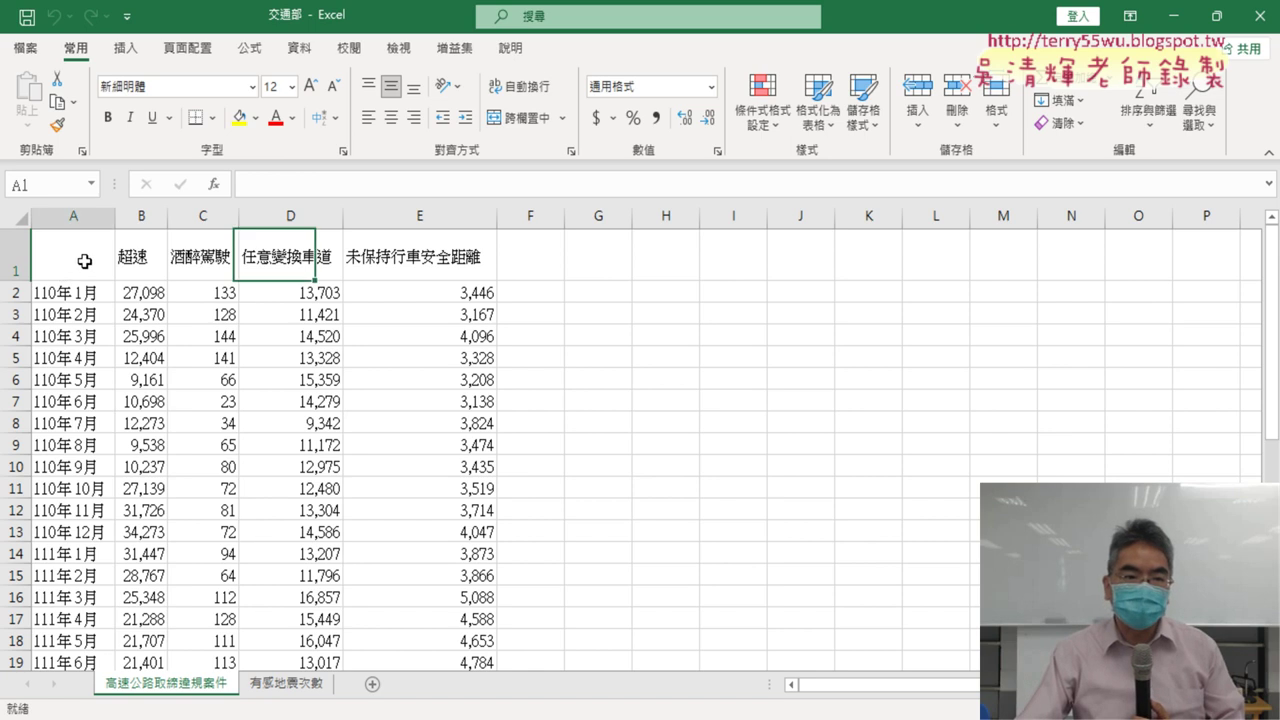
pyautogui.moveTo(85, 261); pyautogui.dragTo(450, 620)
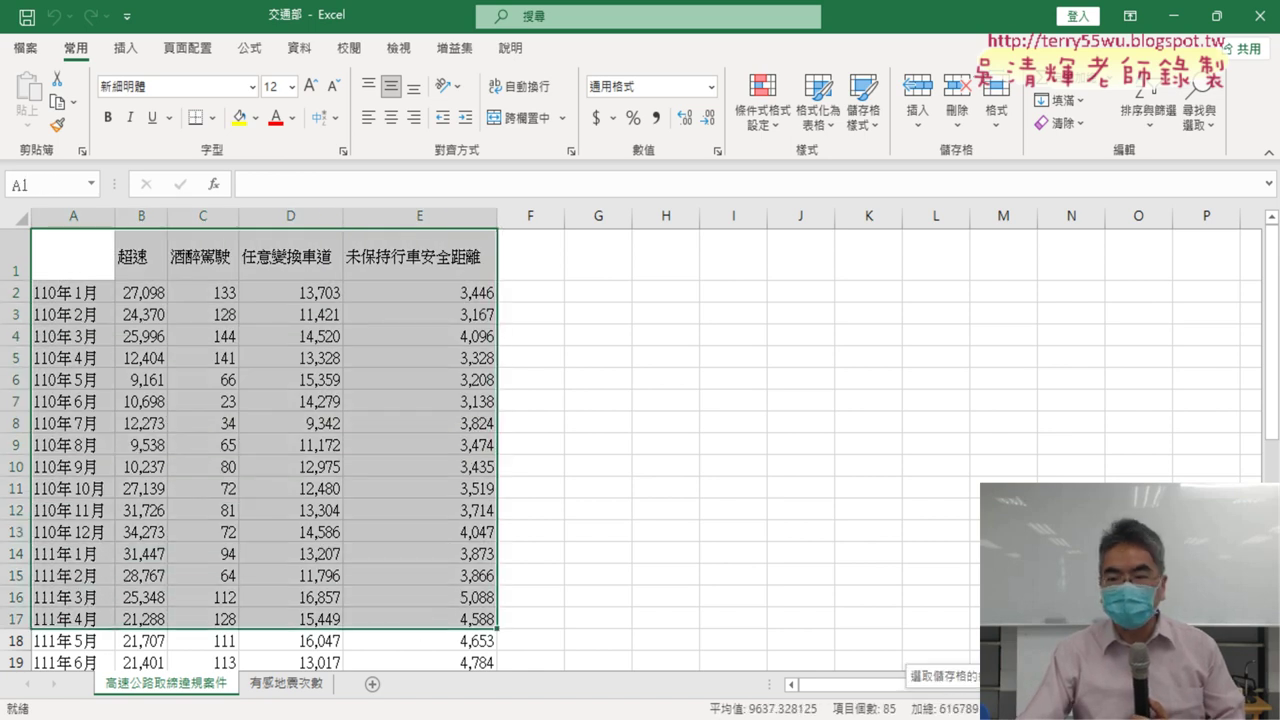
pyautogui.hscroll(2, 646, 450)
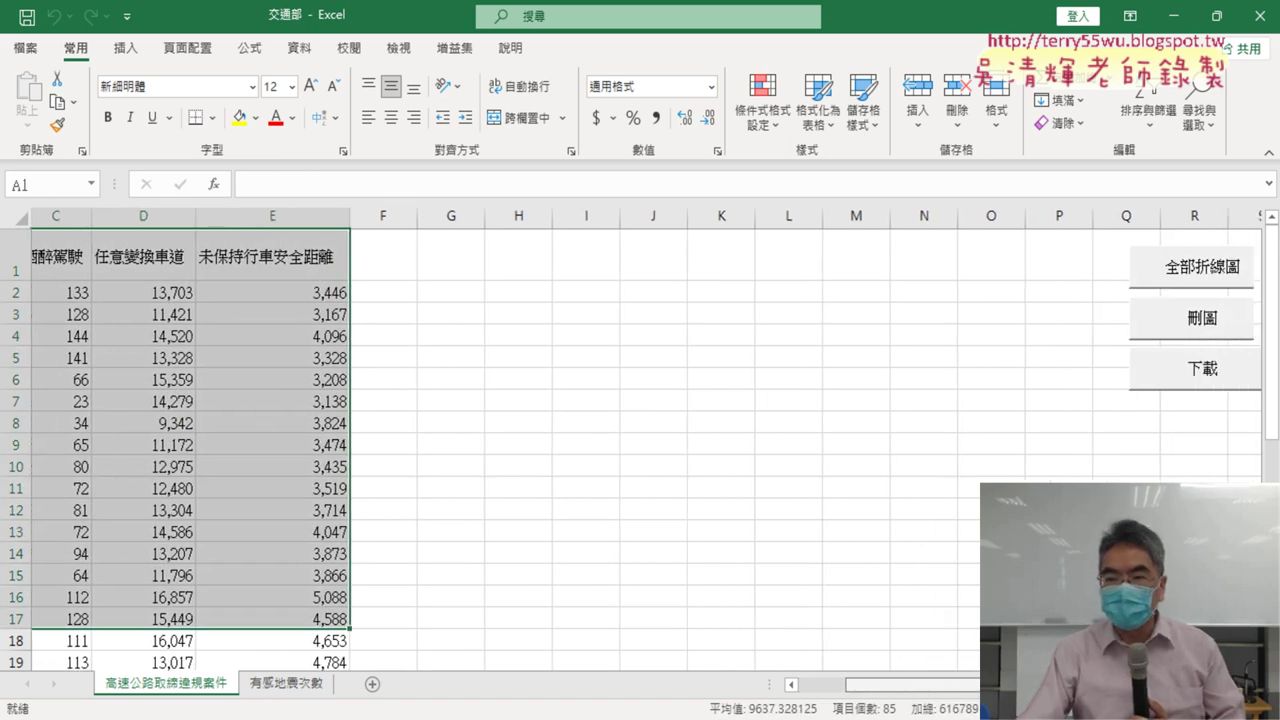
pyautogui.click(1215, 273)
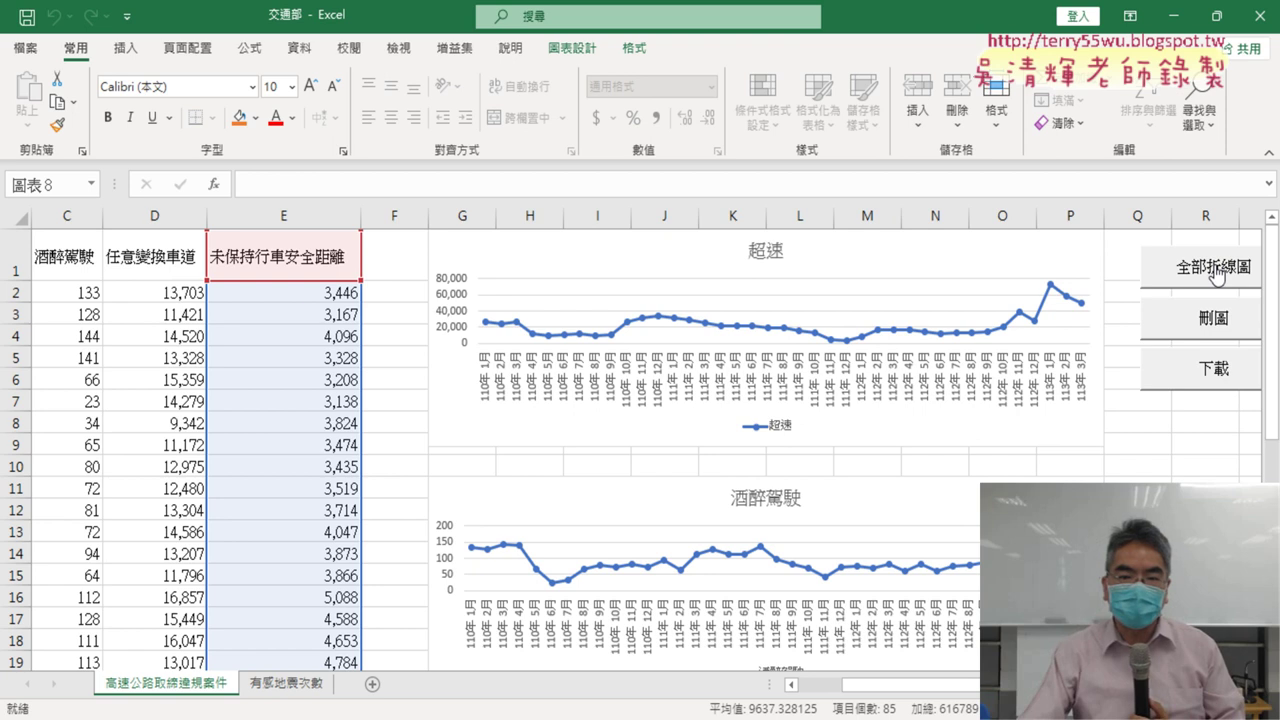
# Step: Scroll back and highlight the violation column headers B1:E1
pyautogui.hscroll(-1, 900, 685)
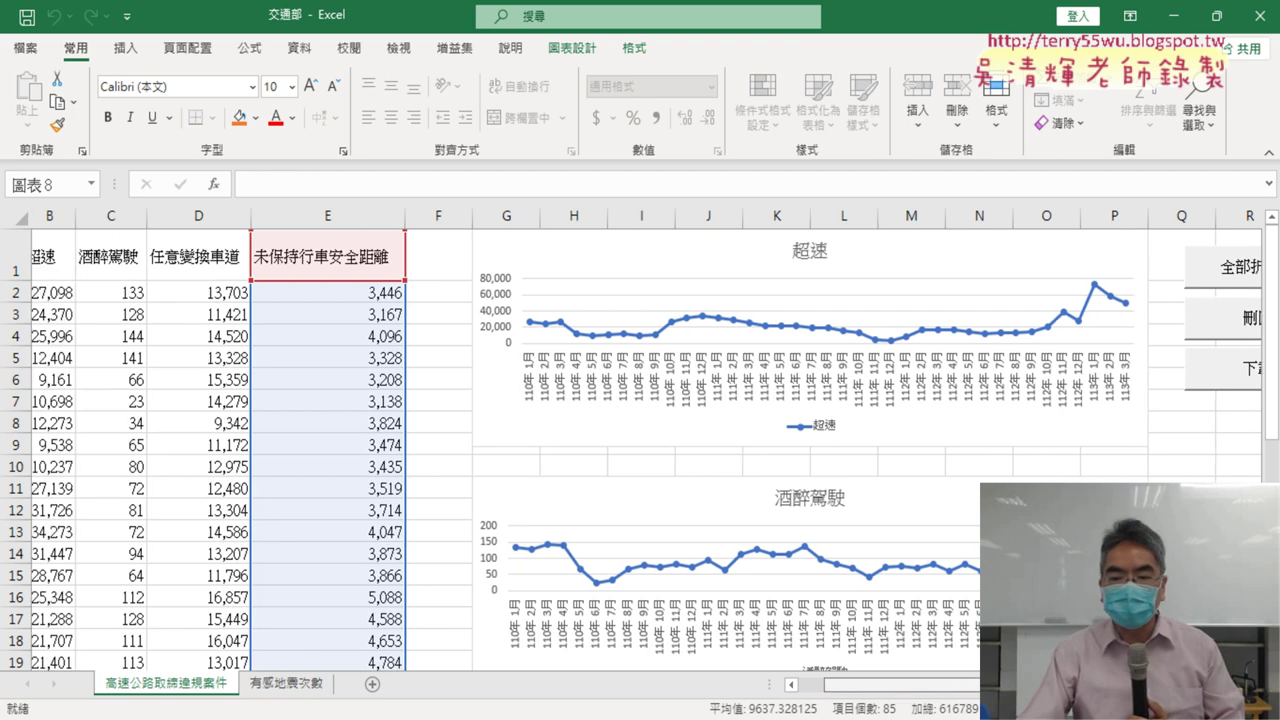
pyautogui.hscroll(-1, 509, 459)
pyautogui.moveTo(141, 216); pyautogui.dragTo(420, 214)
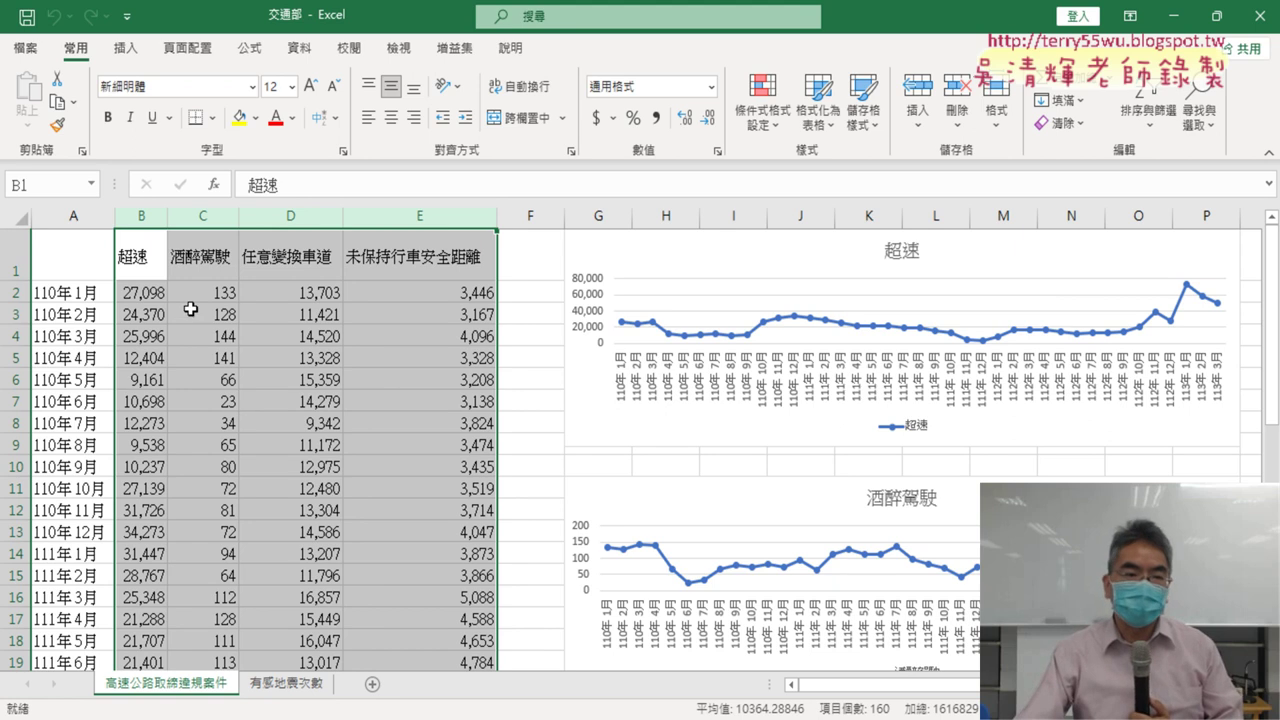
pyautogui.moveTo(140, 256); pyautogui.dragTo(399, 247)
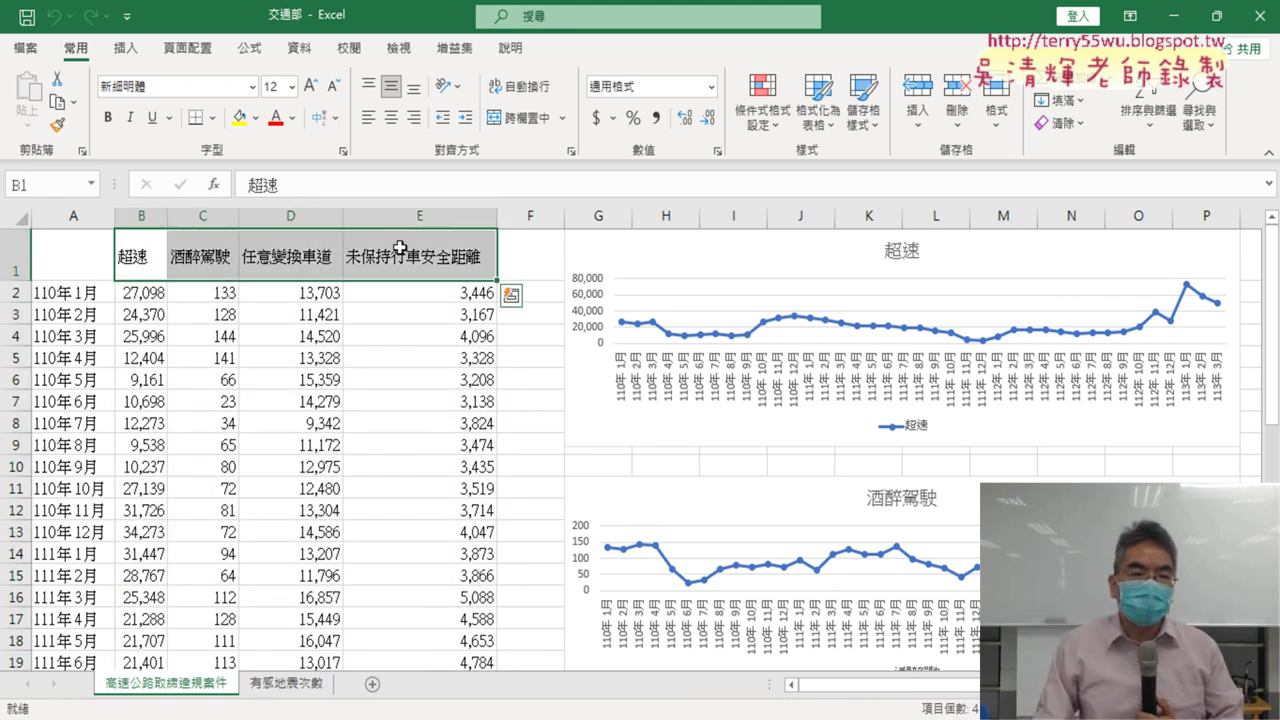
pyautogui.click(215, 266)
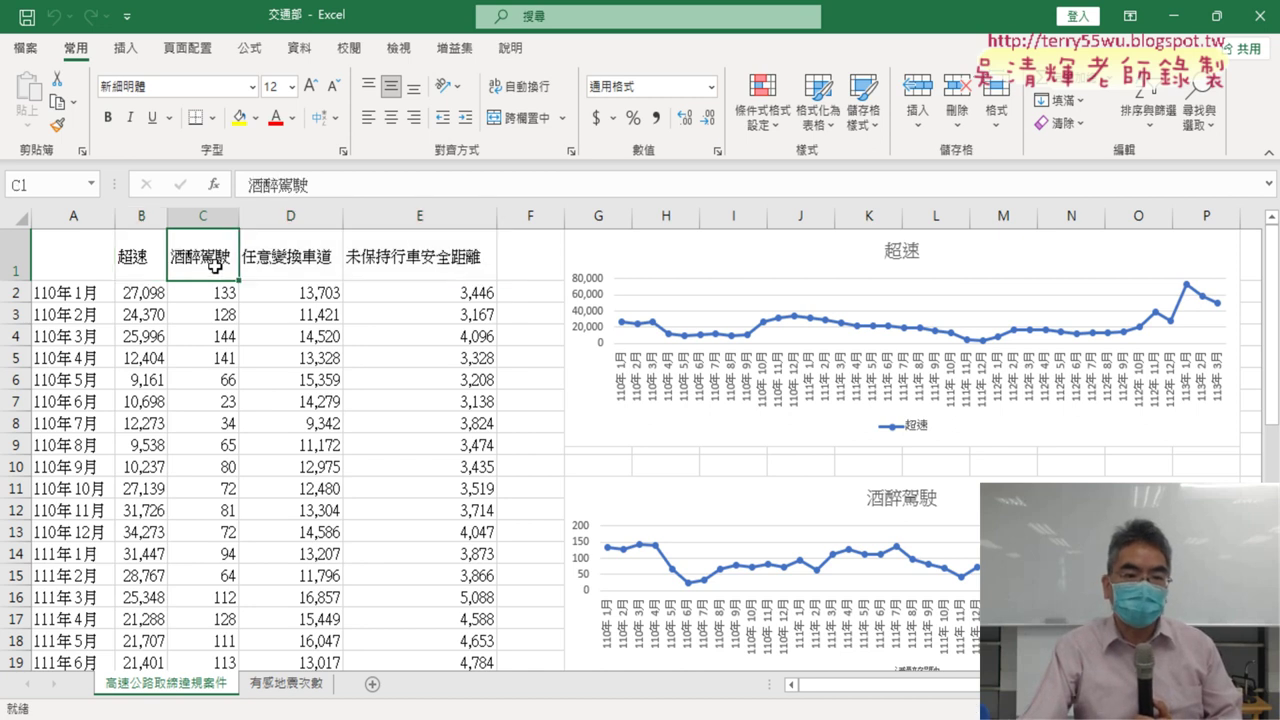
pyautogui.click(305, 266)
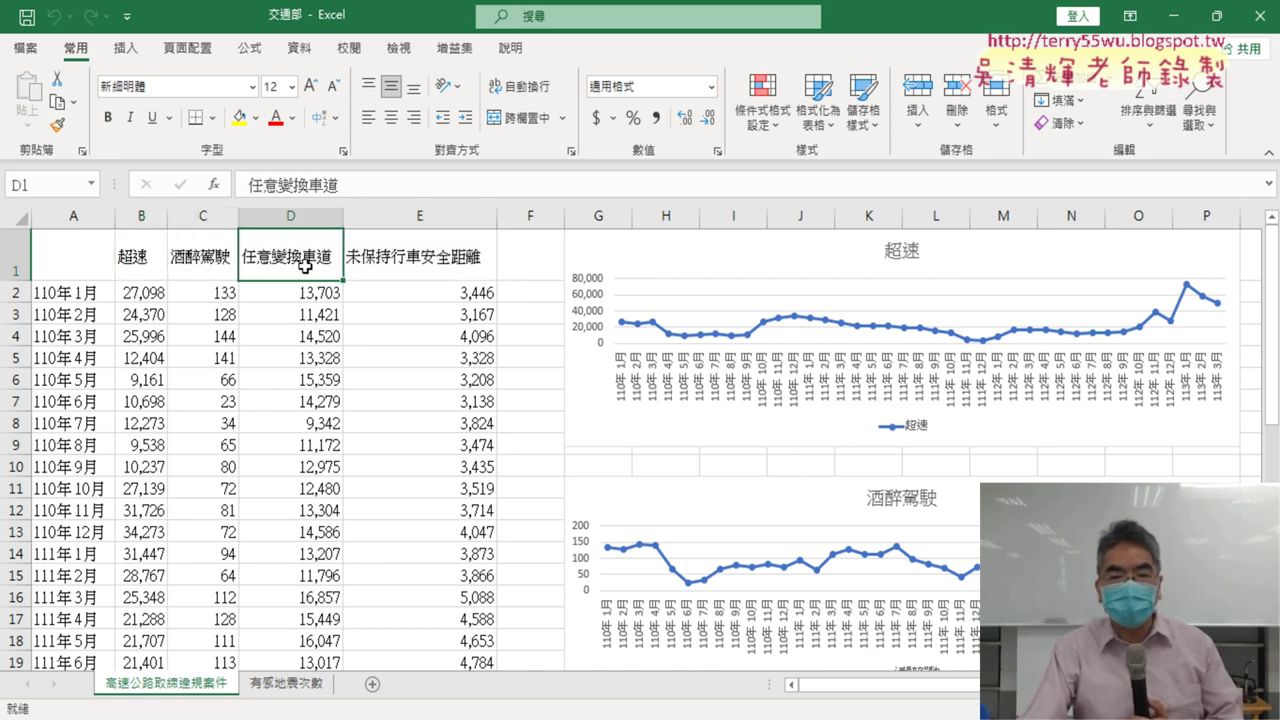
pyautogui.click(418, 264)
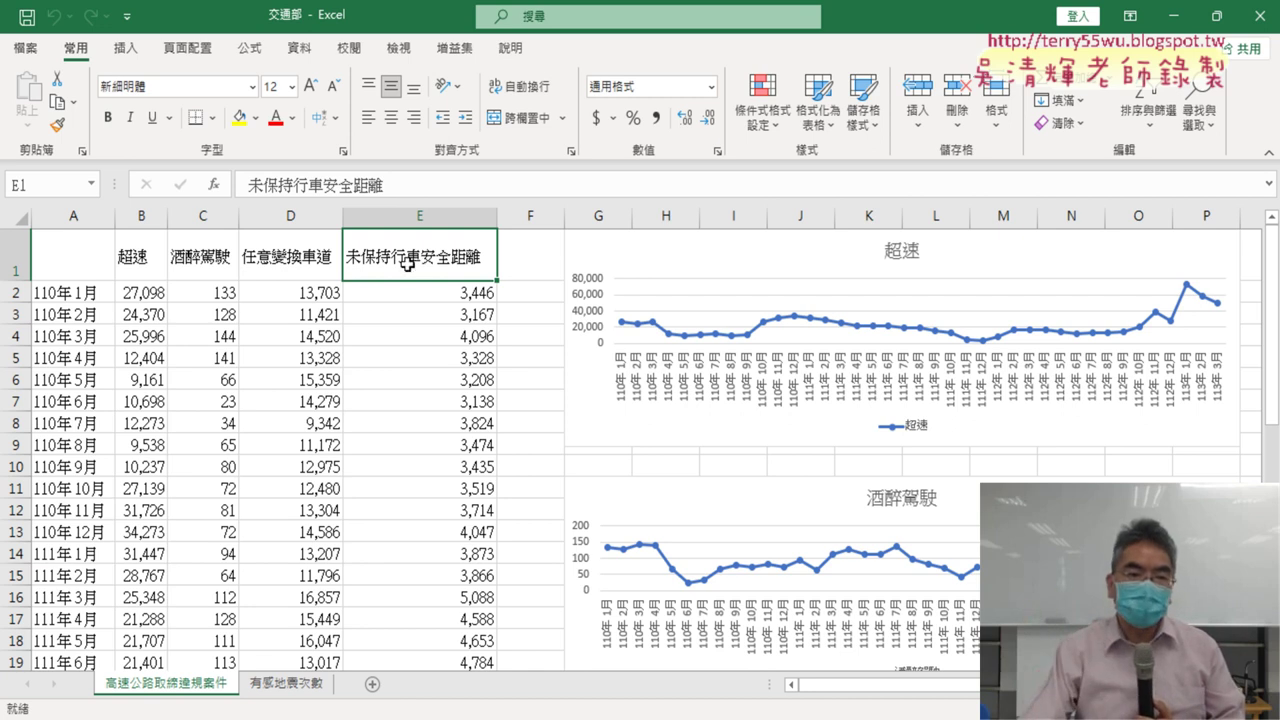
pyautogui.click(60, 294)
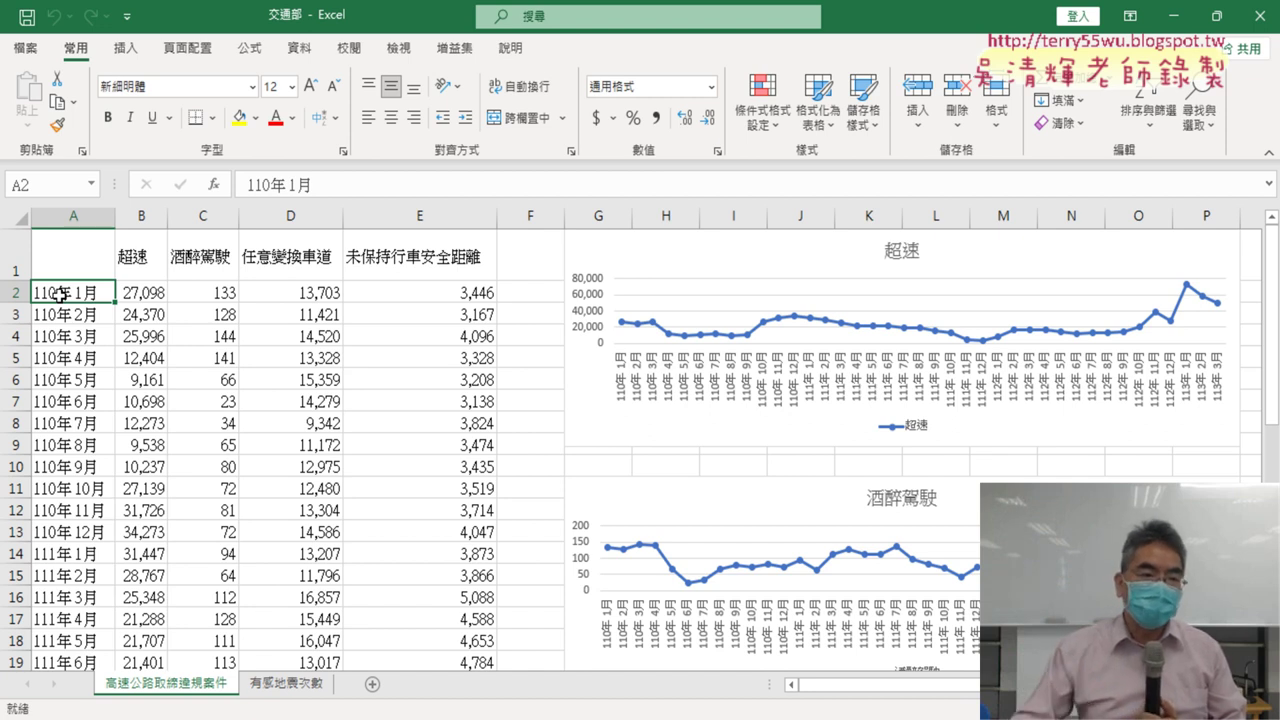
pyautogui.click(145, 257)
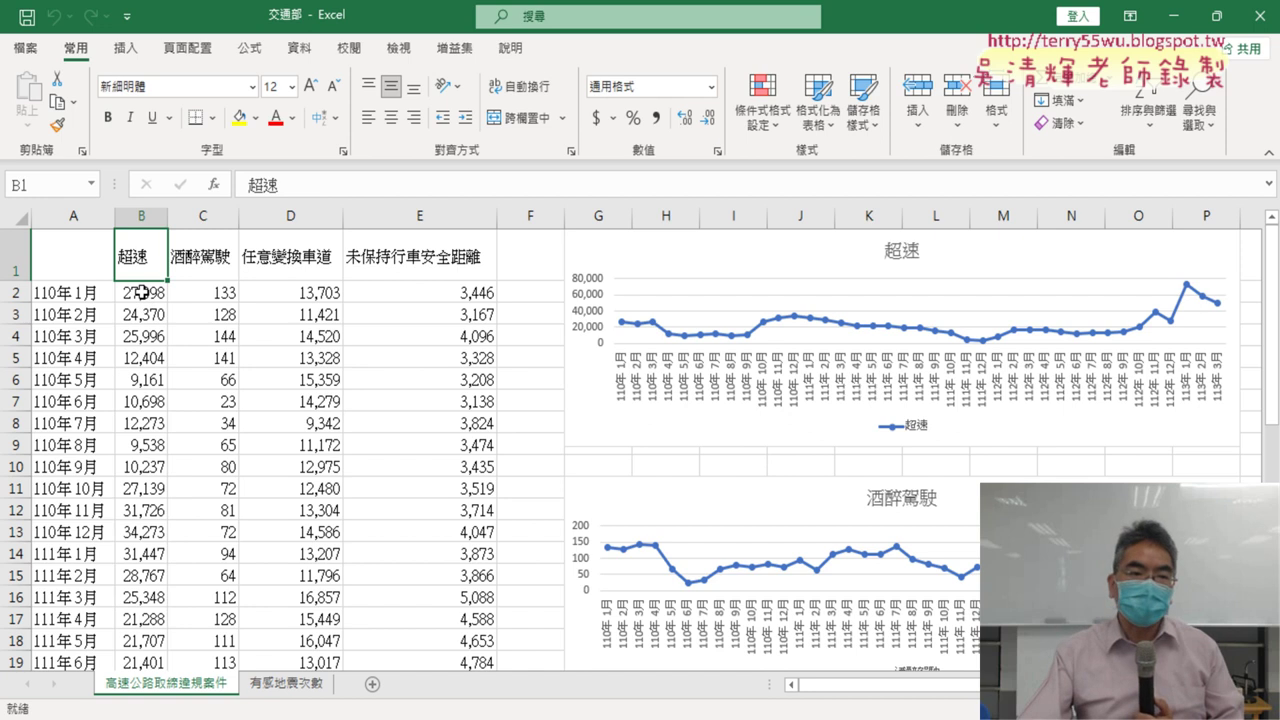
pyautogui.click(144, 216)
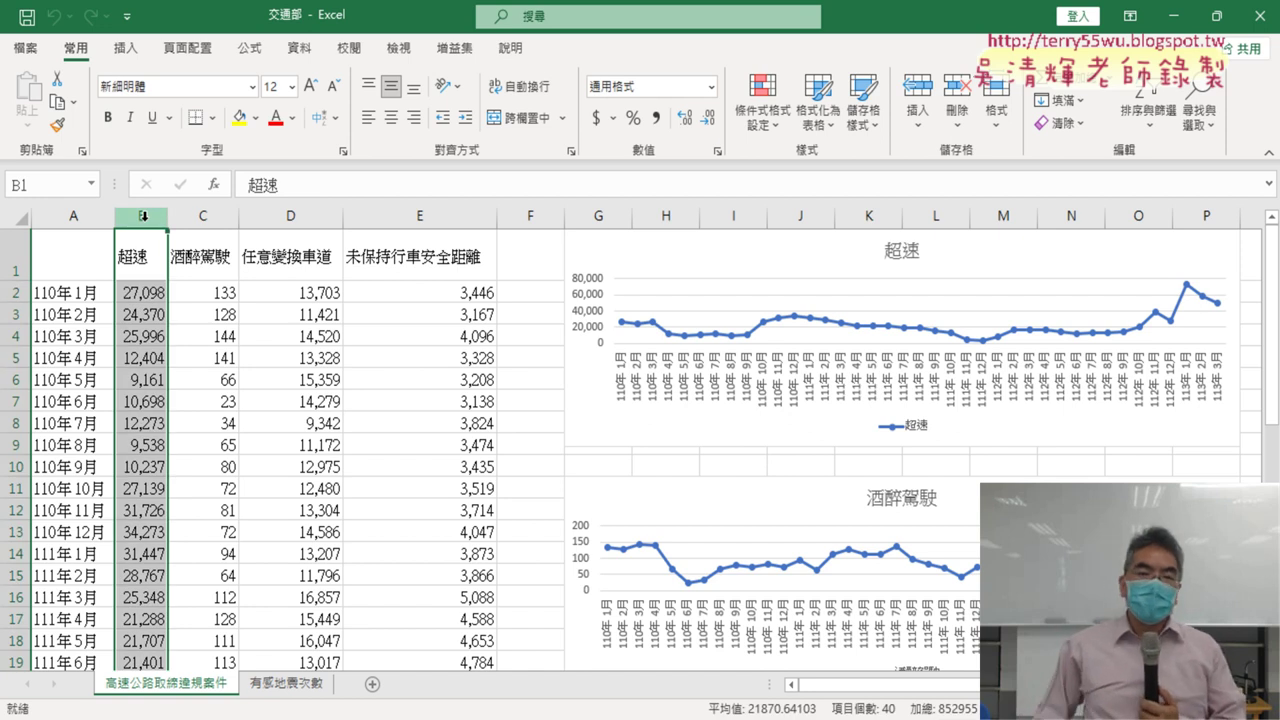
pyautogui.click(807, 263)
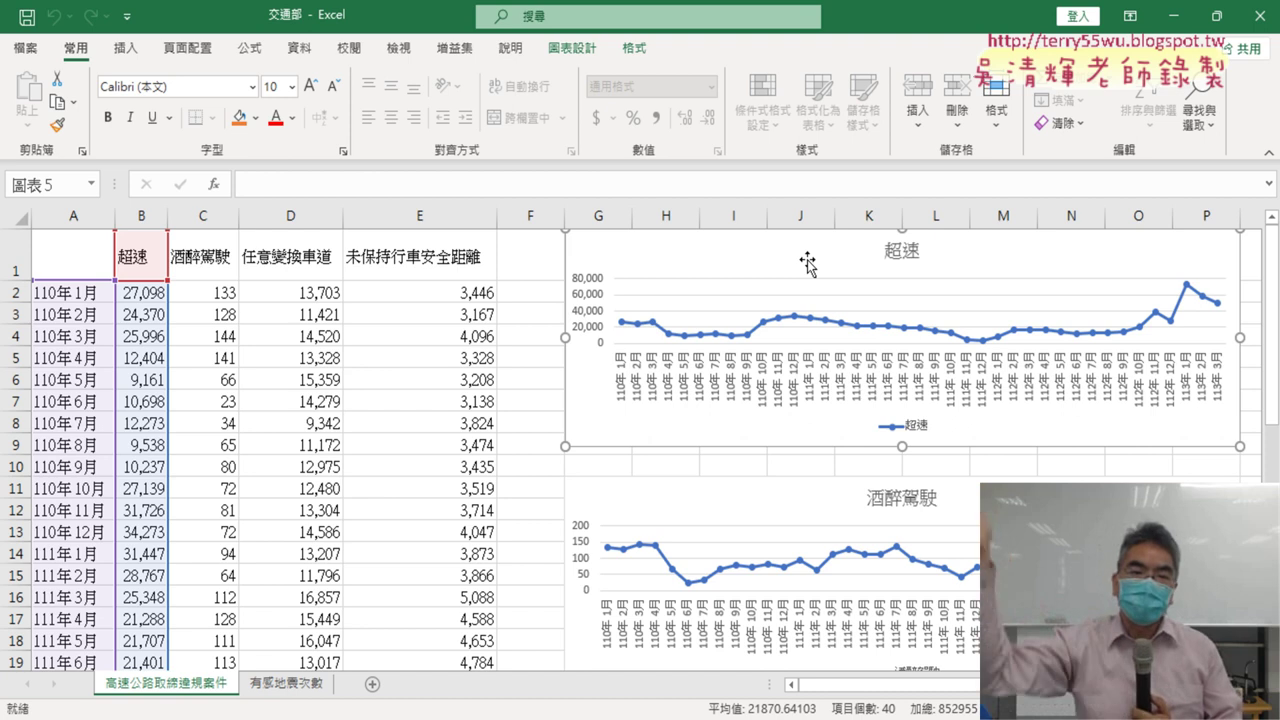
pyautogui.moveTo(214, 216); pyautogui.dragTo(403, 215)
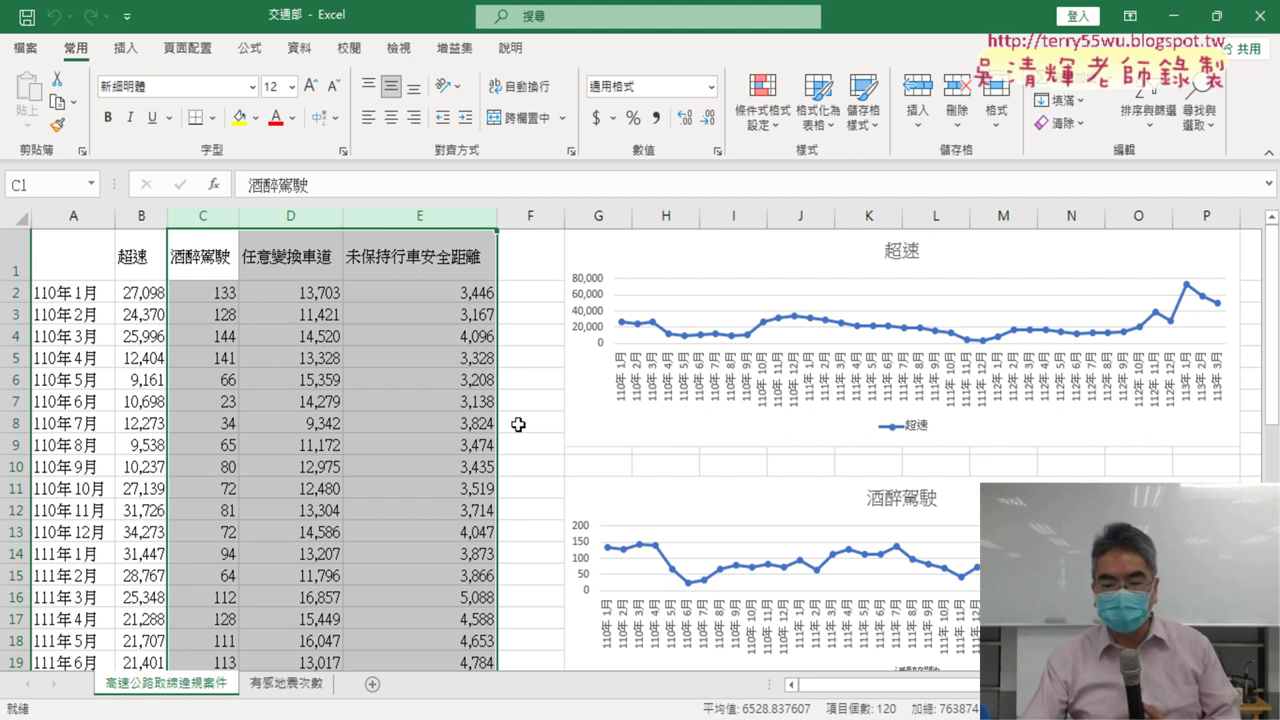
pyautogui.moveTo(912, 684)
pyautogui.mouseDown()
pyautogui.moveTo(984, 684)
pyautogui.moveTo(810, 684)
pyautogui.mouseUp()
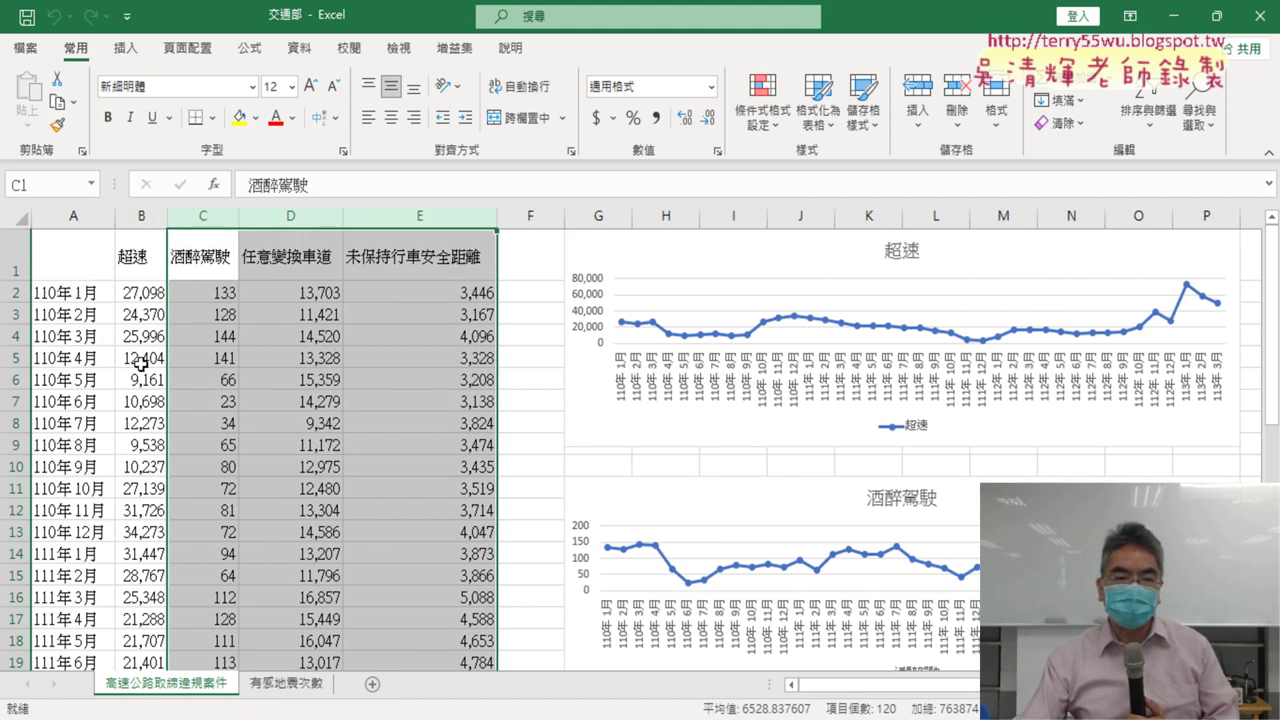
pyautogui.click(140, 362)
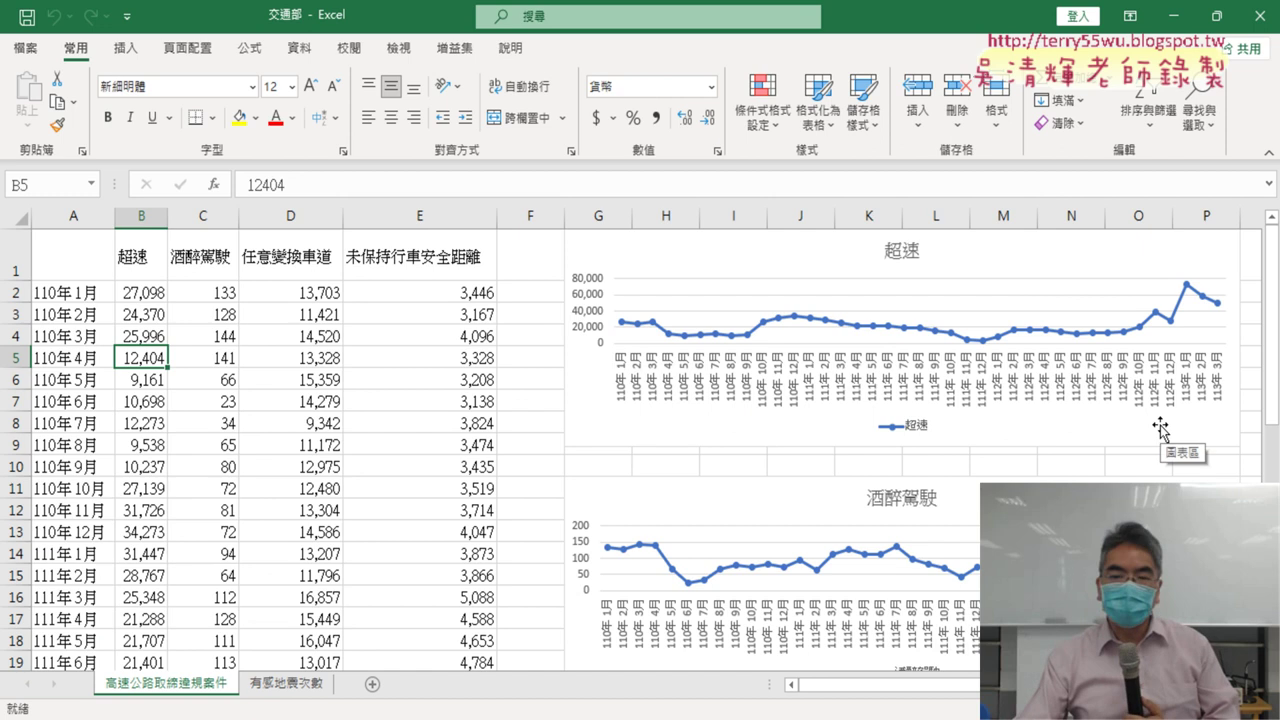
pyautogui.moveTo(40, 254)
pyautogui.mouseDown()
pyautogui.moveTo(453, 509)
pyautogui.moveTo(466, 449)
pyautogui.mouseUp()
pyautogui.scroll(-2, 395, 451)
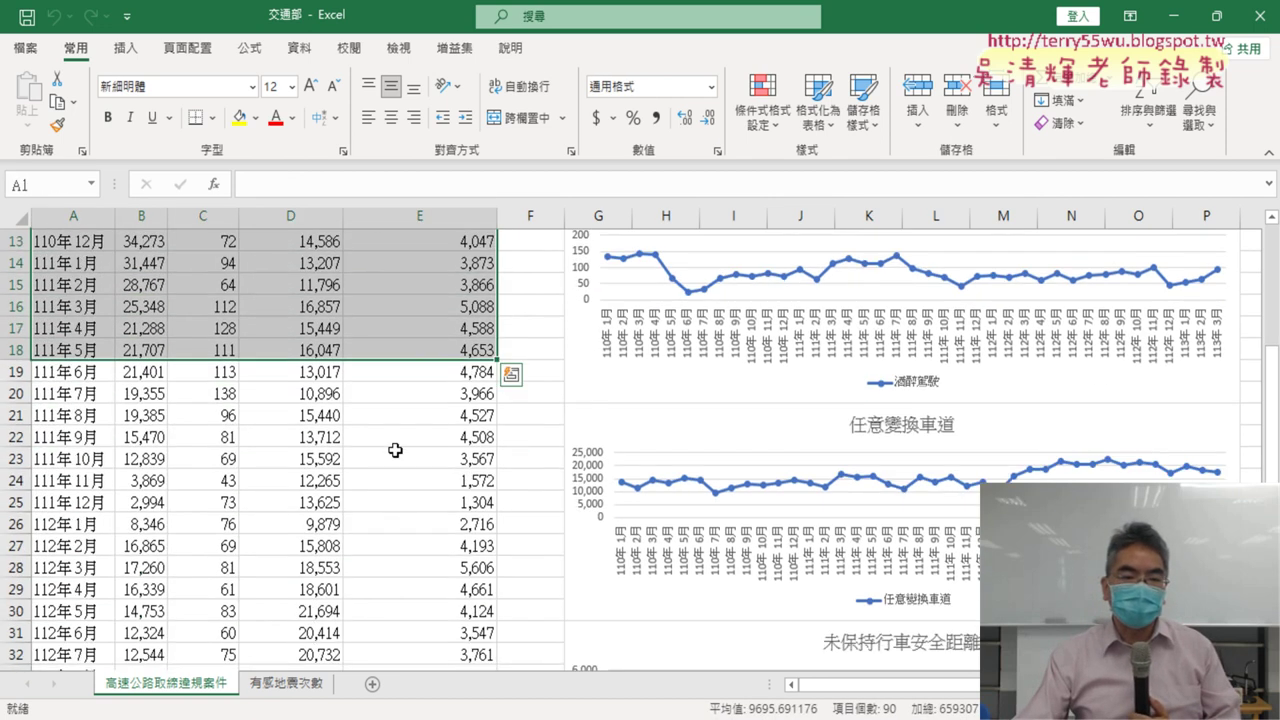
pyautogui.scroll(1, 395, 451)
pyautogui.scroll(3, 395, 451)
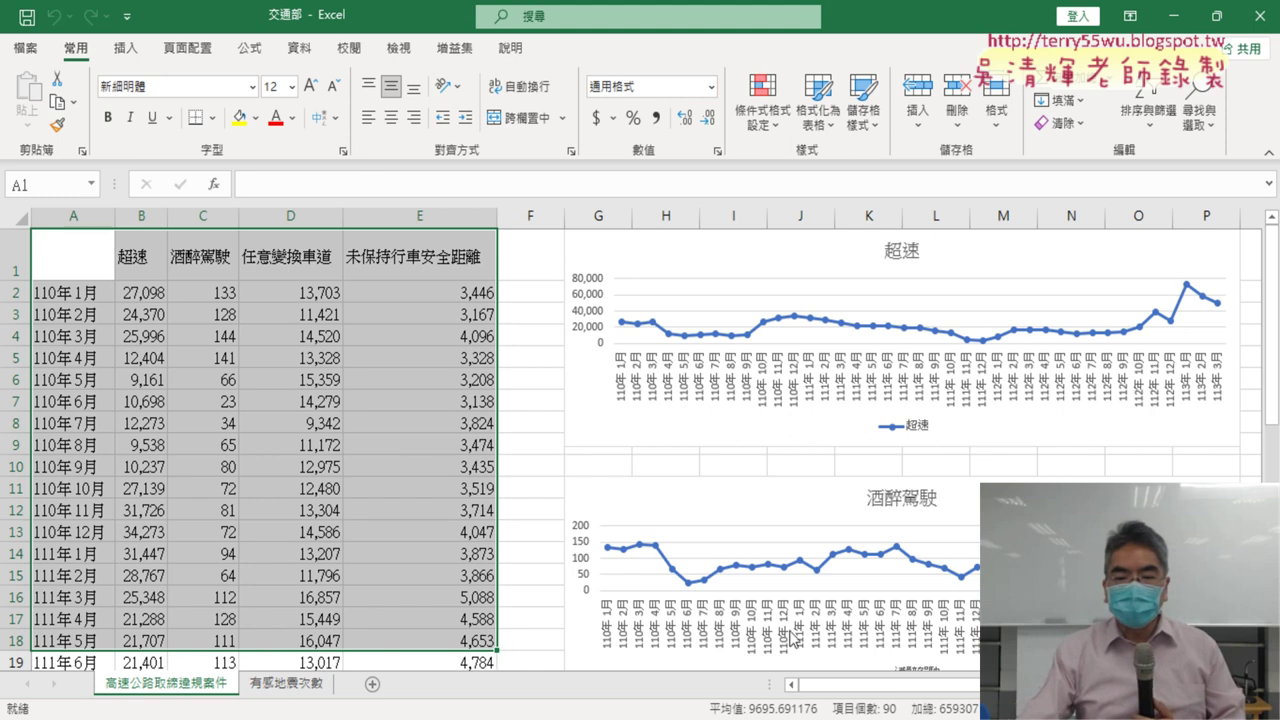
pyautogui.moveTo(957, 690); pyautogui.dragTo(1030, 690)
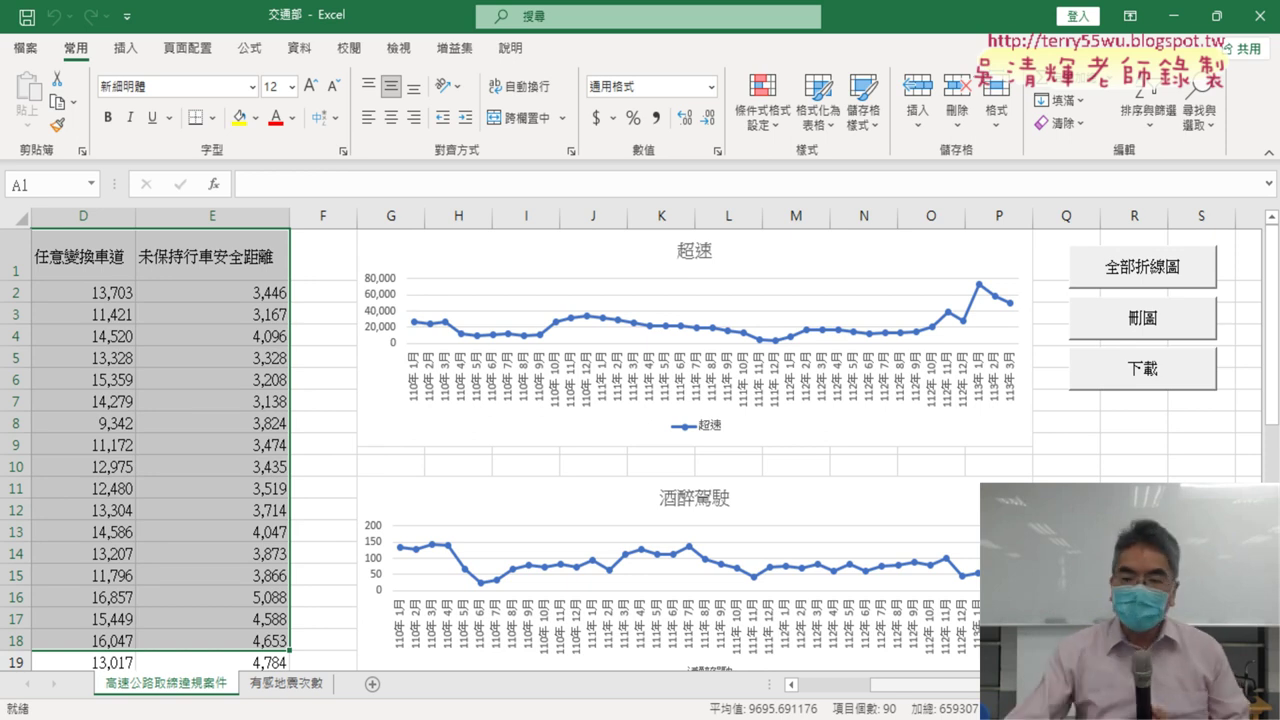
# Step: Clear cells A1:E18 of the violation table, then deselect by clicking cell R11
pyautogui.moveTo(1160, 392)
pyautogui.mouseDown()
pyautogui.moveTo(1100, 388)
pyautogui.moveTo(1160, 355)
pyautogui.moveTo(1158, 400)
pyautogui.mouseUp()
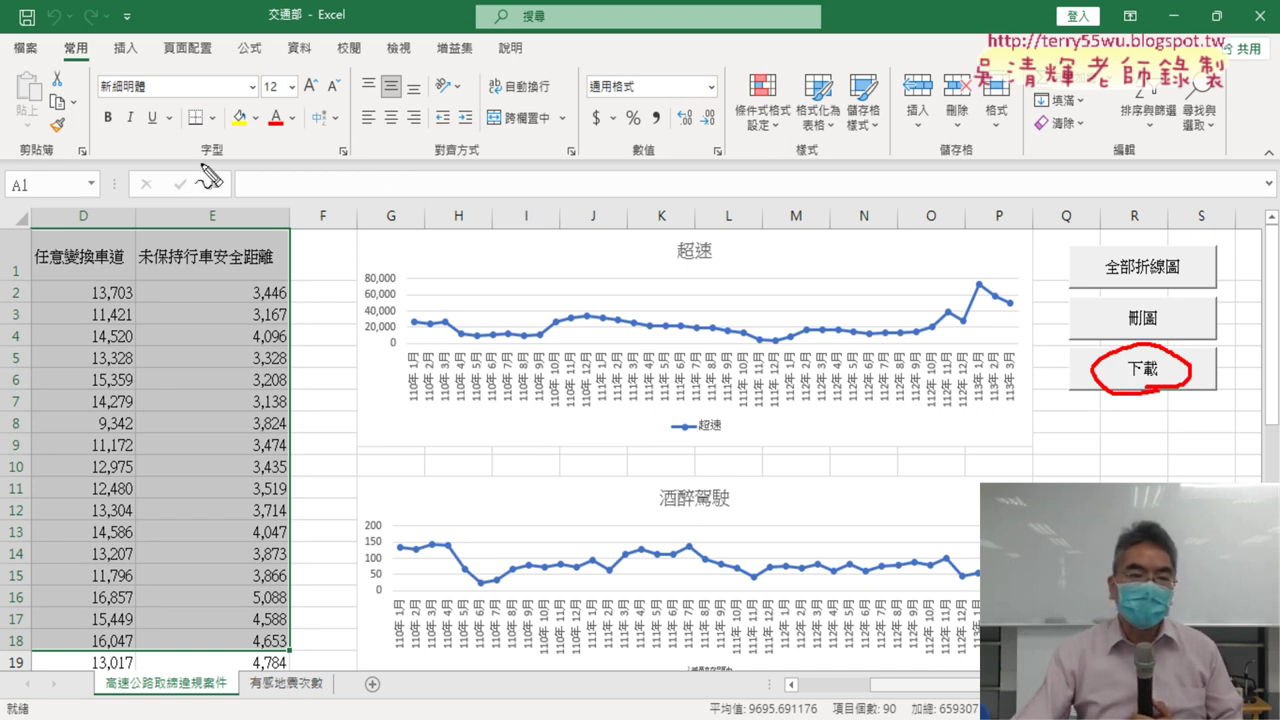
pyautogui.moveTo(288, 130)
pyautogui.mouseDown()
pyautogui.moveTo(197, 214)
pyautogui.moveTo(260, 205)
pyautogui.mouseUp()
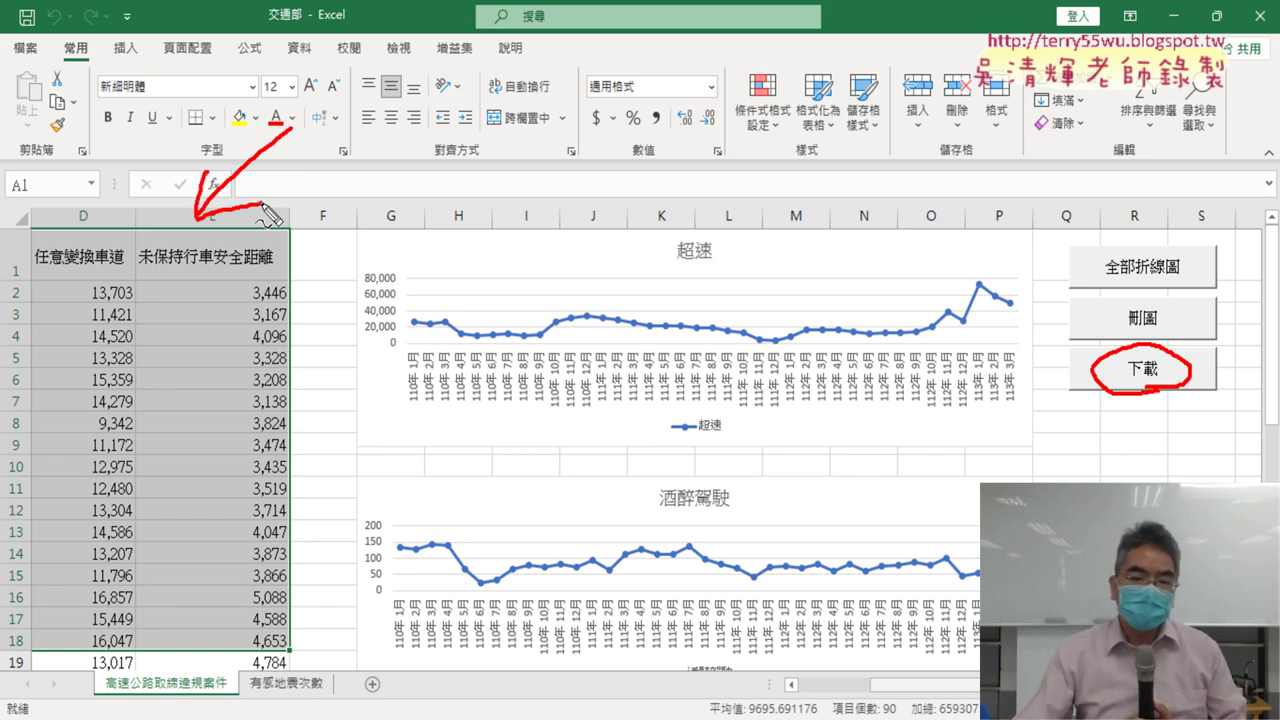
pyautogui.press('Escape')
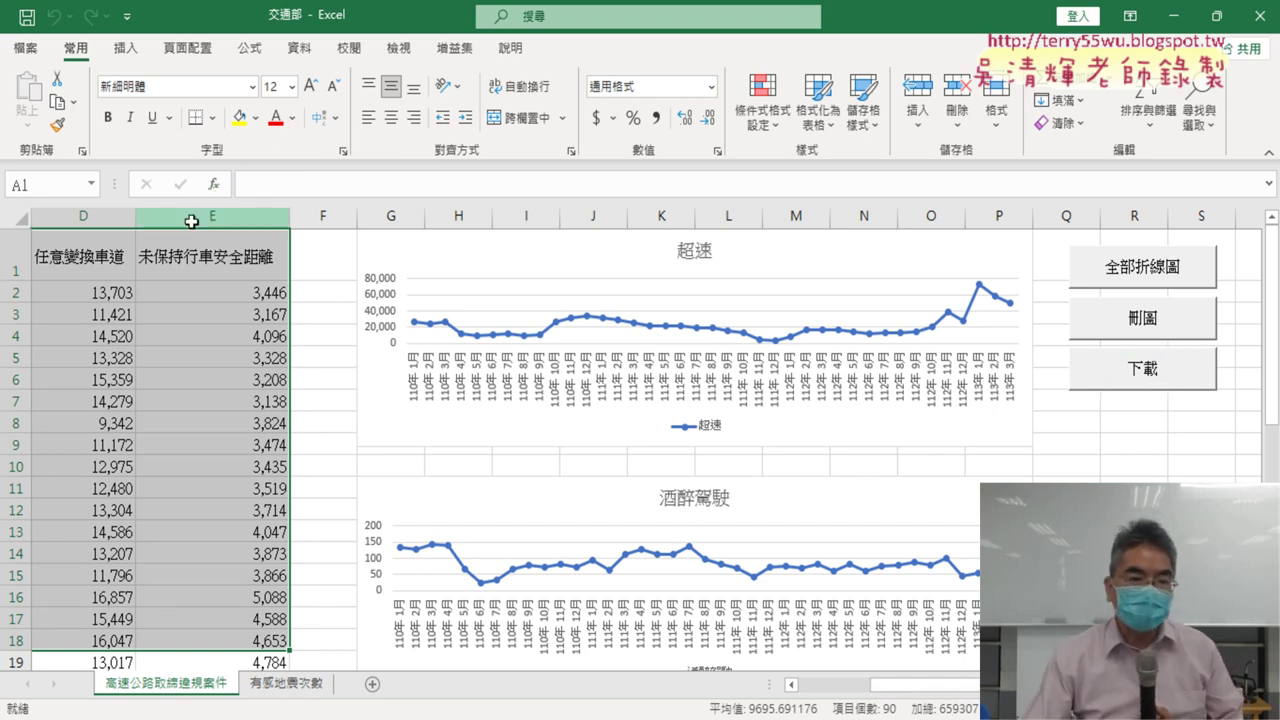
pyautogui.hscroll(-3, 140, 230)
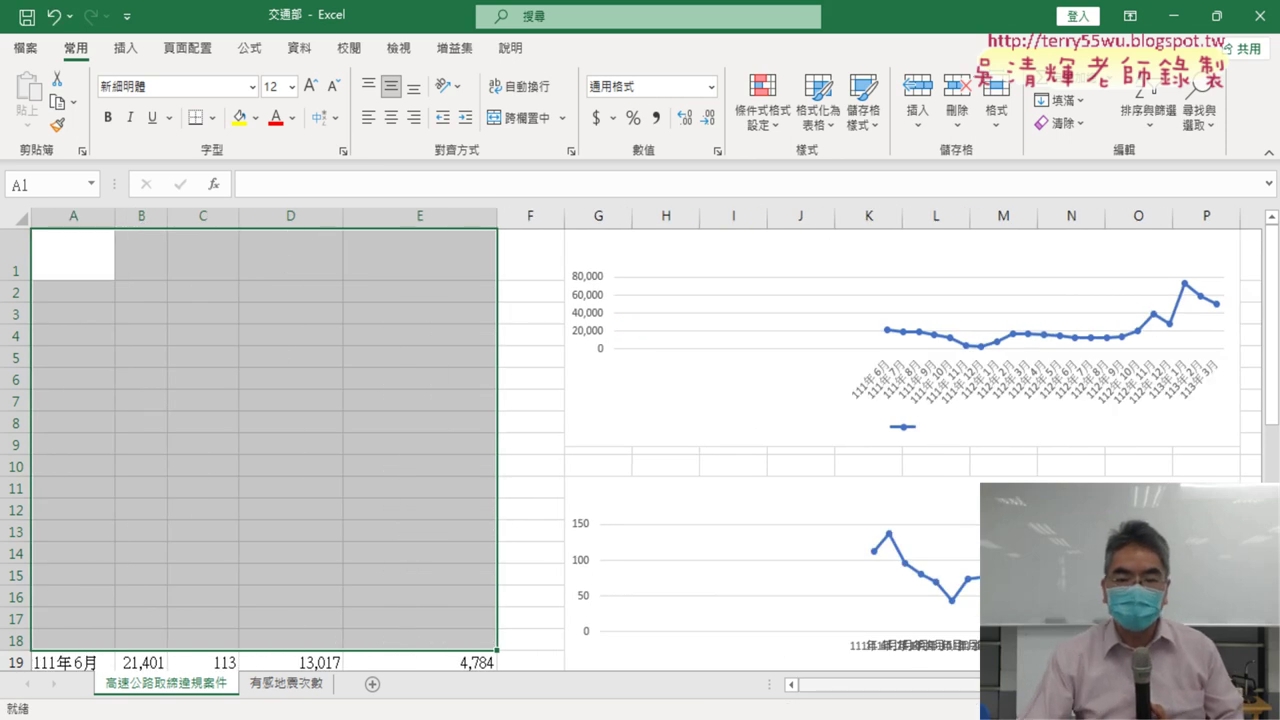
pyautogui.hscroll(3, 640, 440)
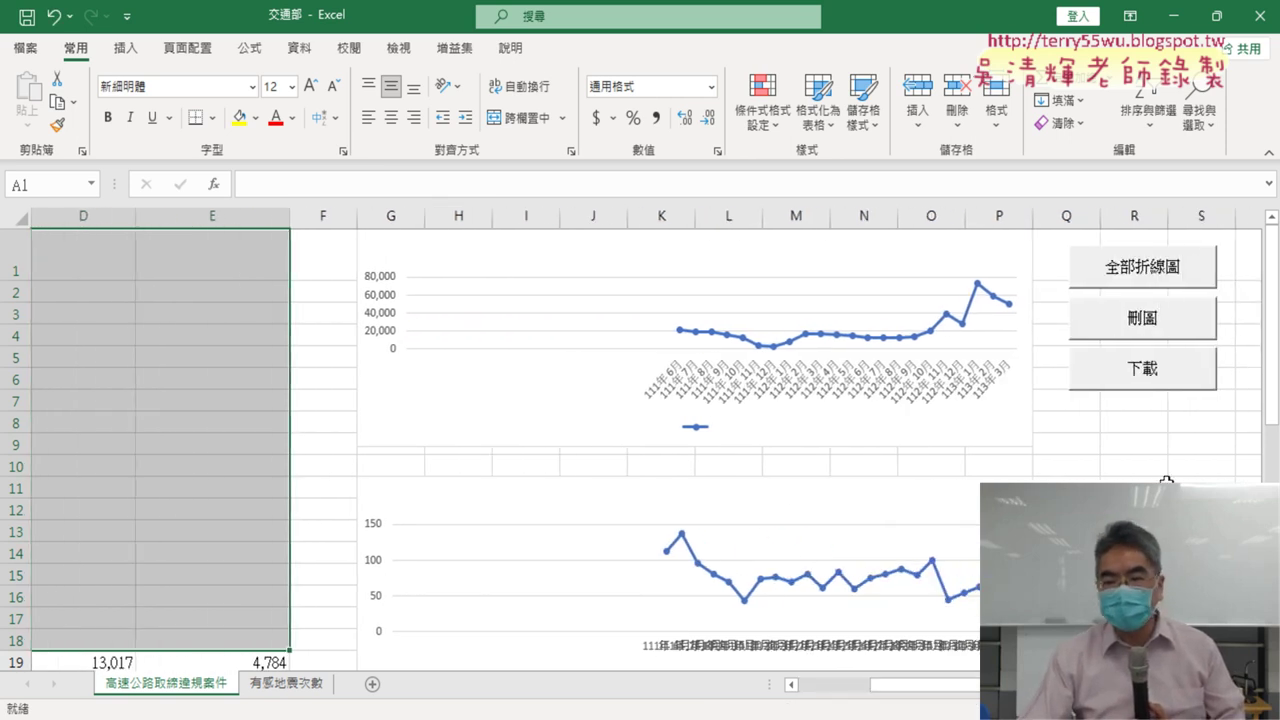
pyautogui.click(1166, 482)
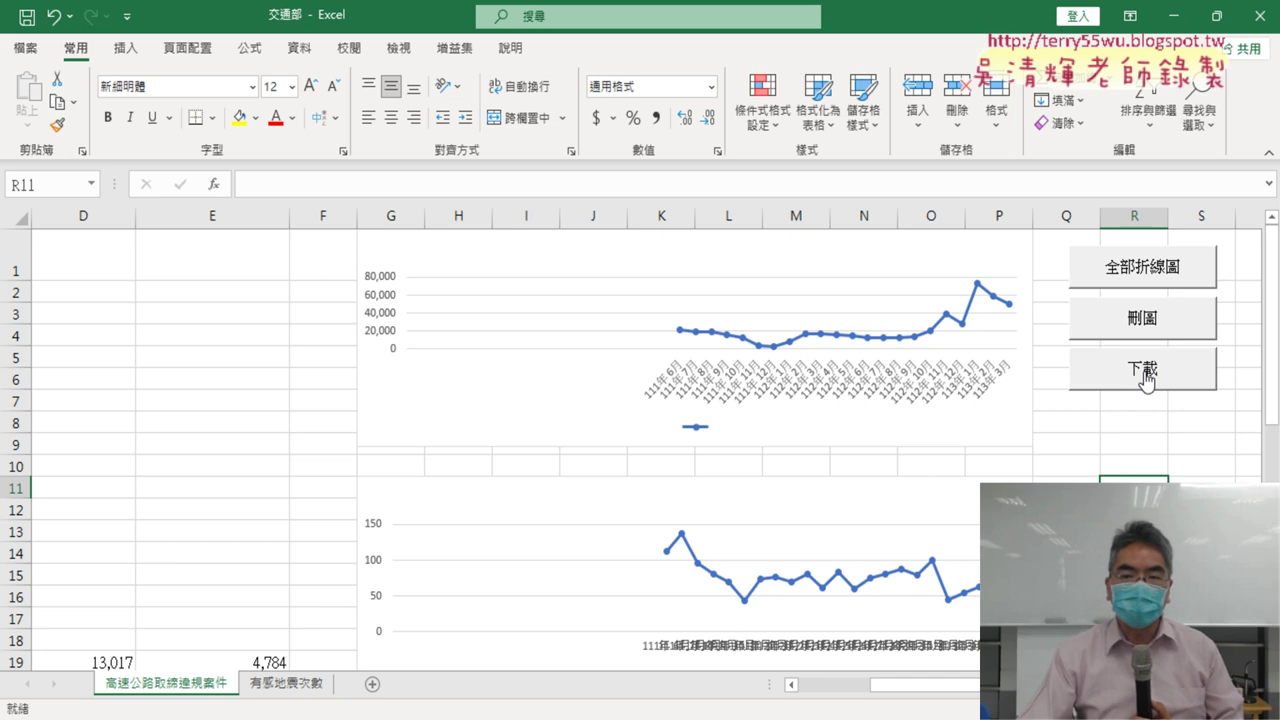
# Step: Run the 下載 macro and, on its run-time error, choose 偵錯 to see the failing line
pyautogui.click(1106, 374)
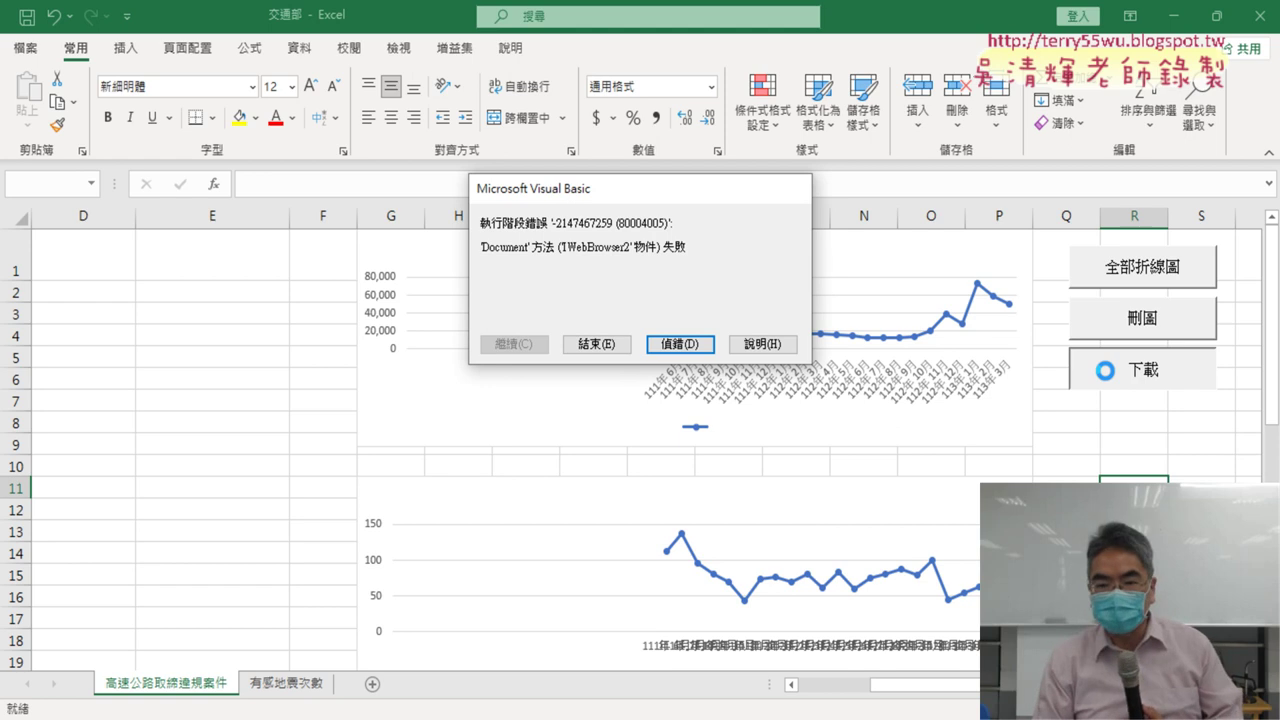
pyautogui.click(679, 344)
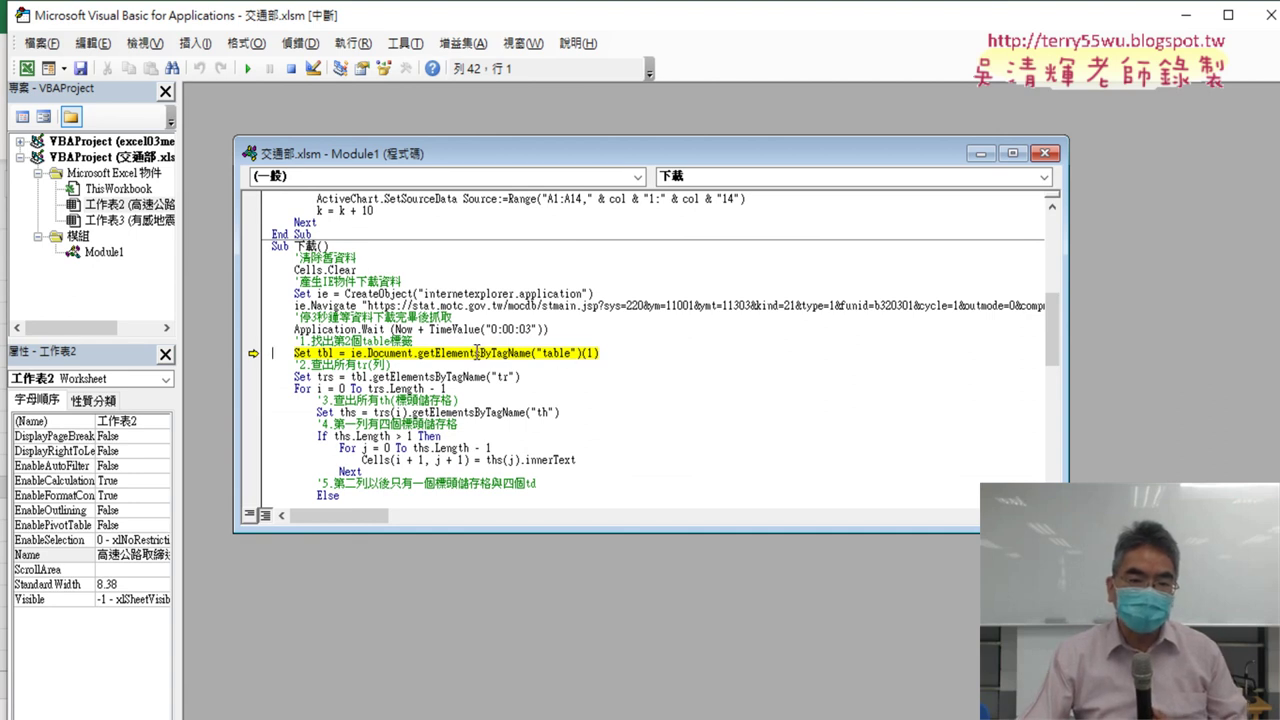
# Step: Maximize Module1 and point out the page-load wait line and the statistics site URL
pyautogui.doubleClick(560, 153)
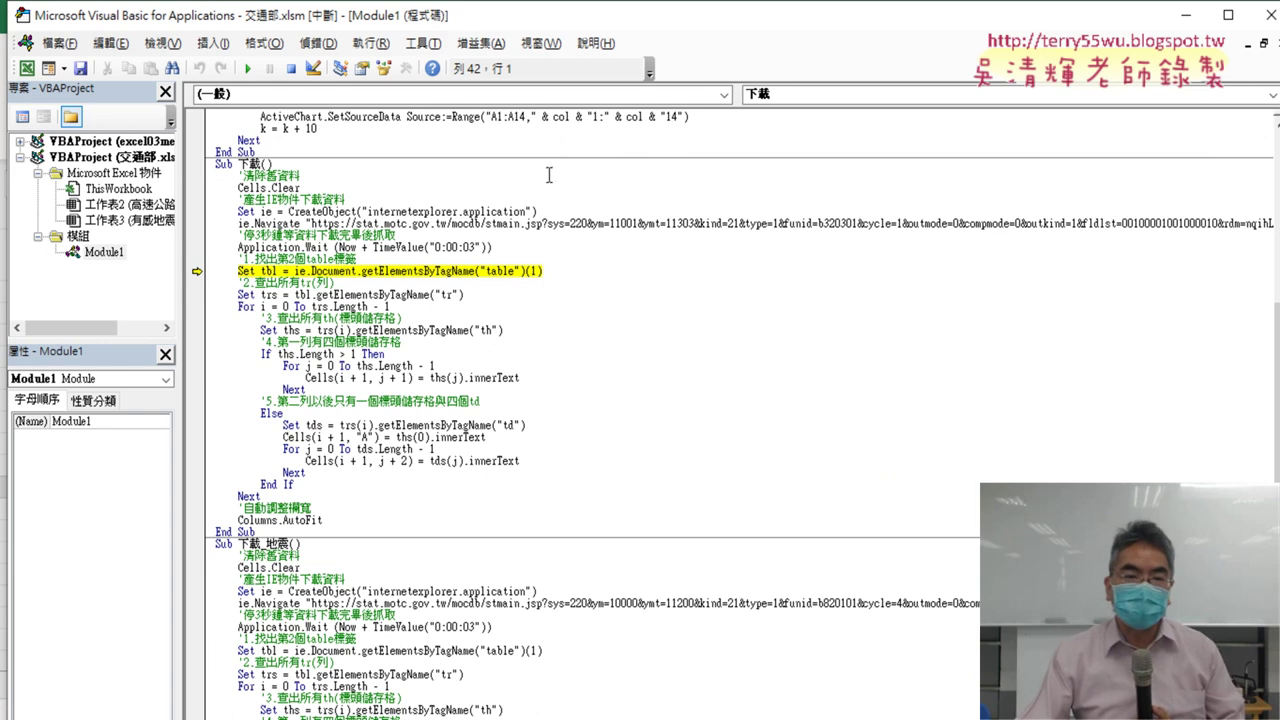
pyautogui.moveTo(476, 247); pyautogui.dragTo(468, 247)
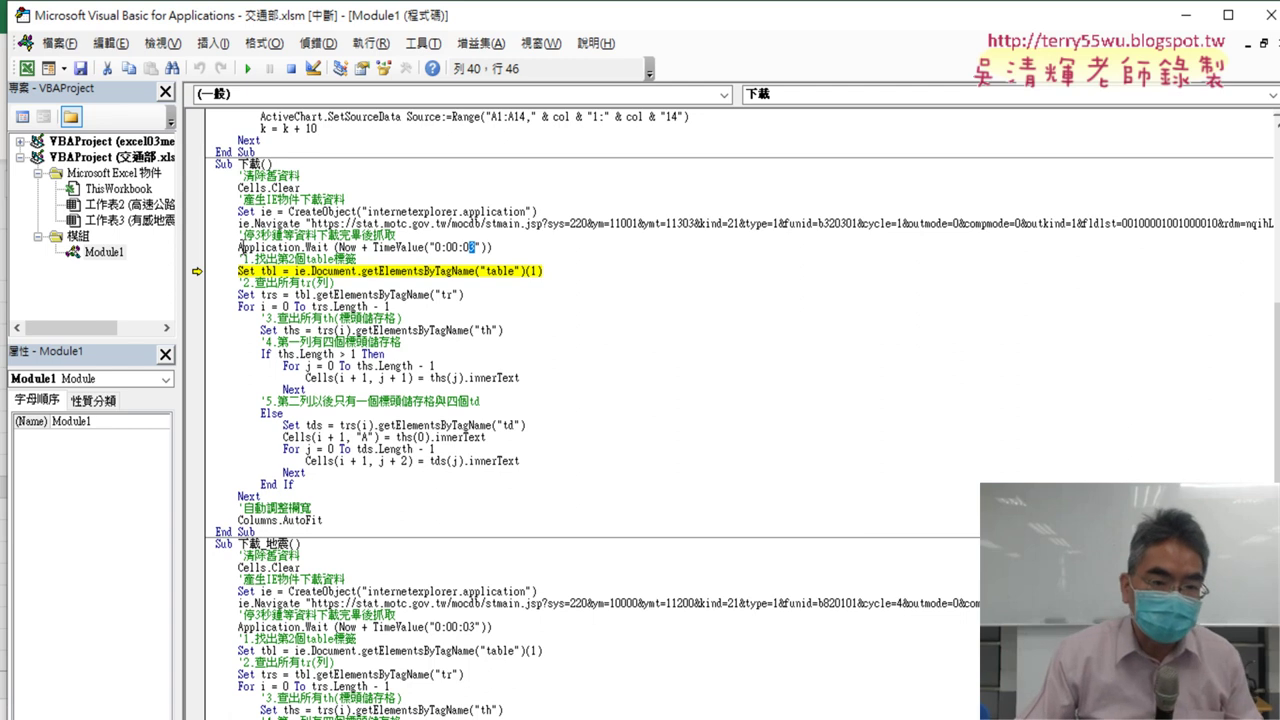
pyautogui.moveTo(238, 247); pyautogui.dragTo(494, 249)
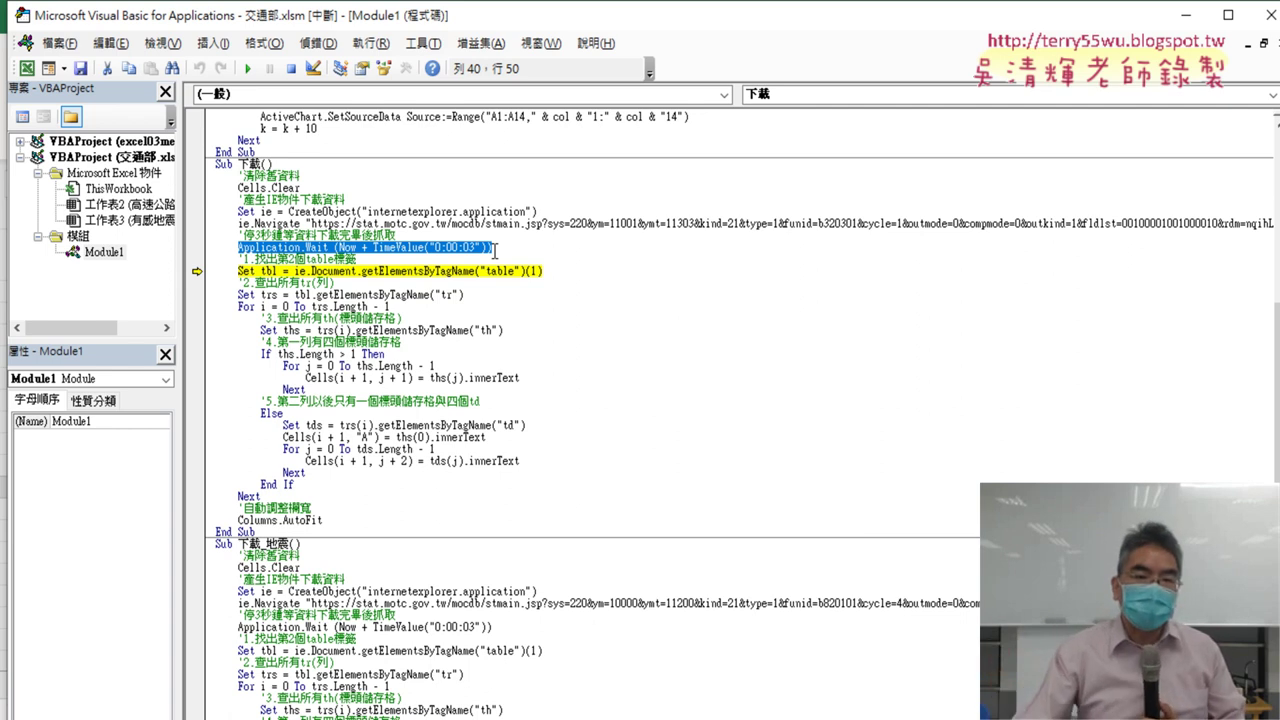
pyautogui.moveTo(311, 223); pyautogui.dragTo(697, 226)
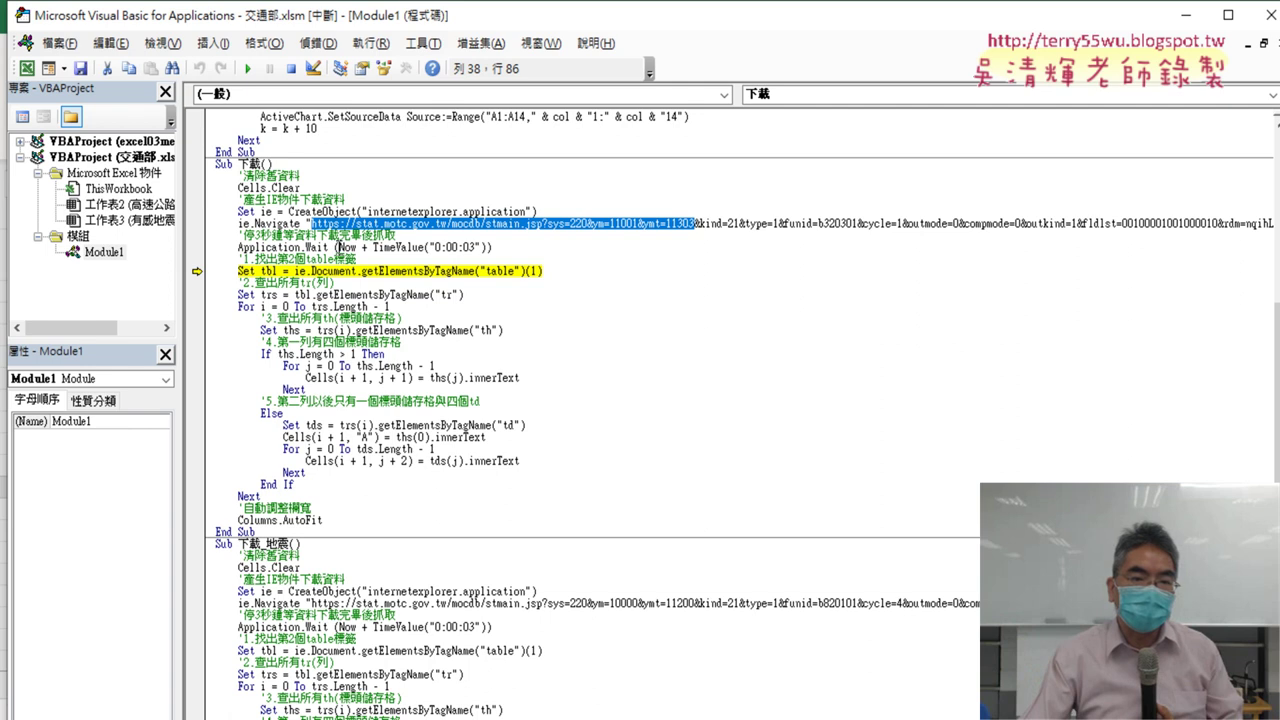
# Step: Resume the paused macro and change TimeValue("0:00:03") to "0:00:05", then close the editor
pyautogui.doubleClick(472, 248)
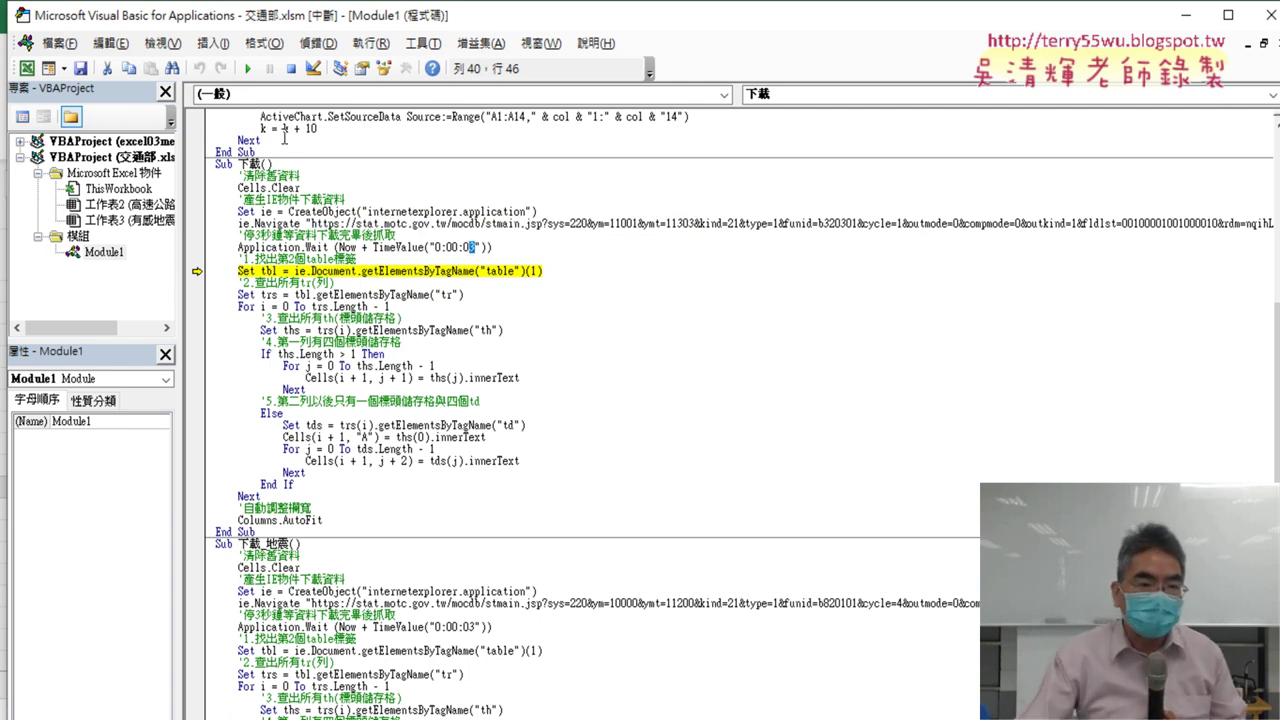
pyautogui.click(247, 68)
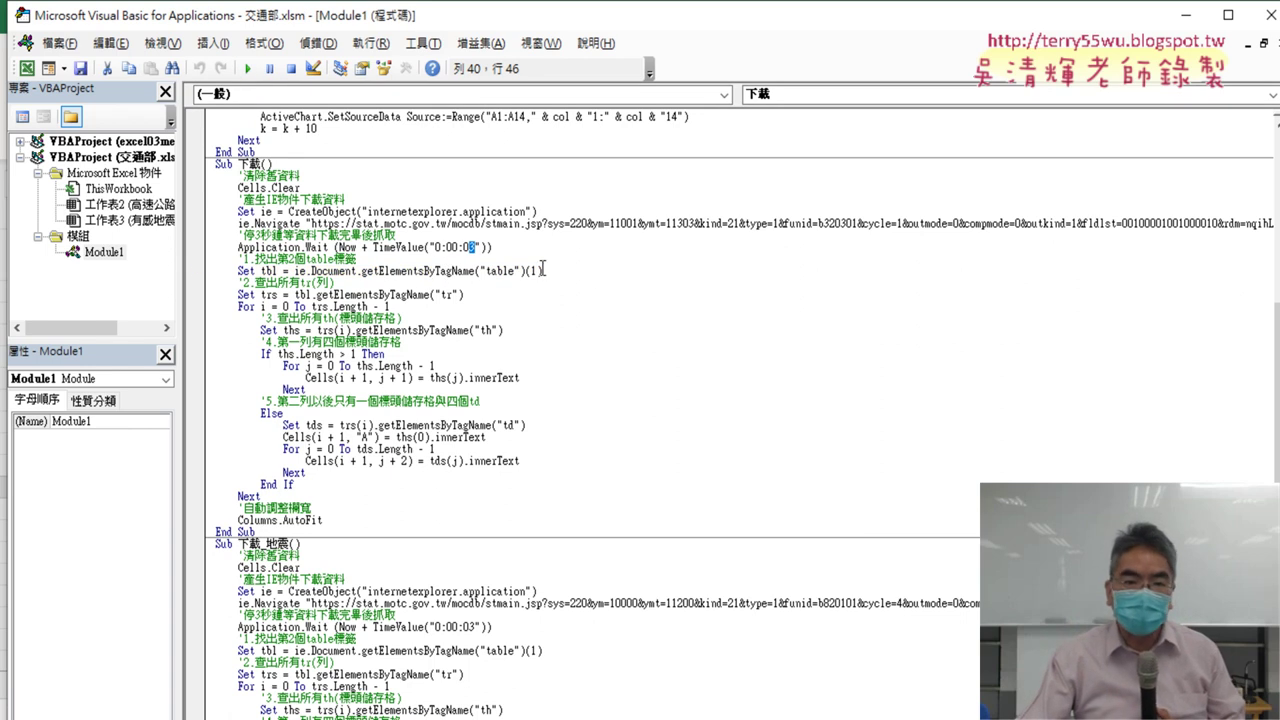
pyautogui.write('5')
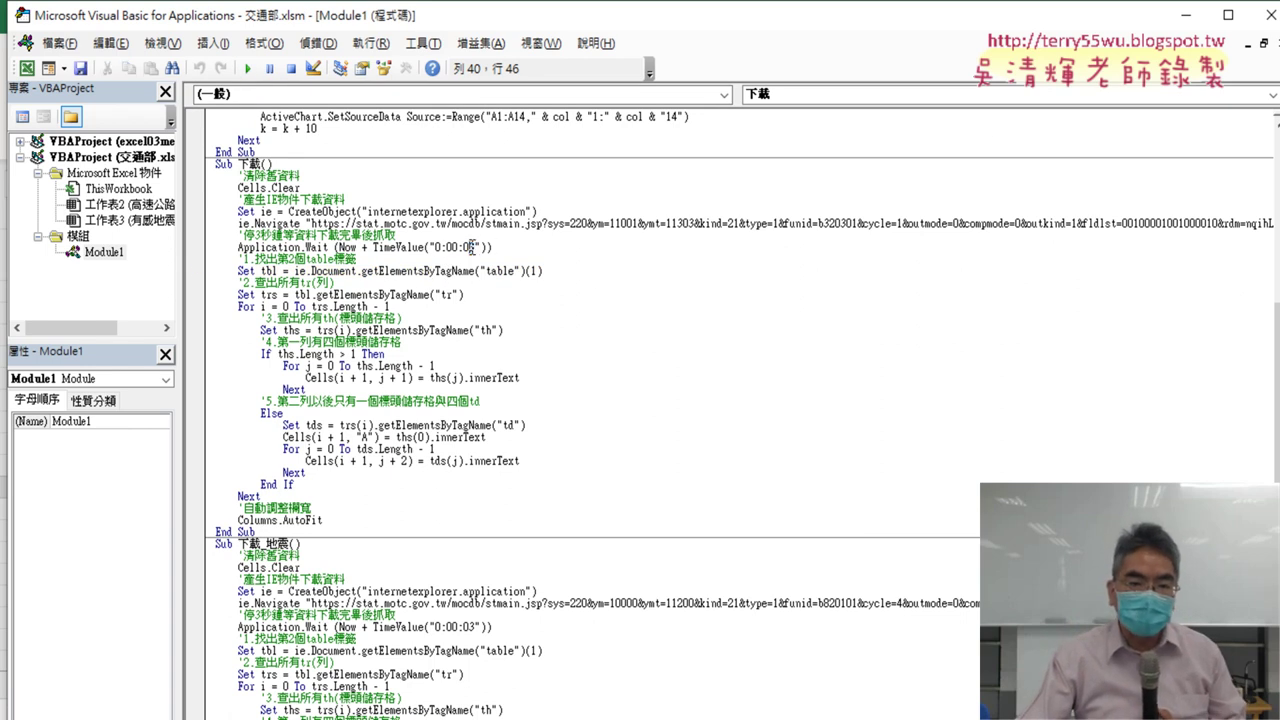
pyautogui.moveTo(467, 247); pyautogui.dragTo(475, 247)
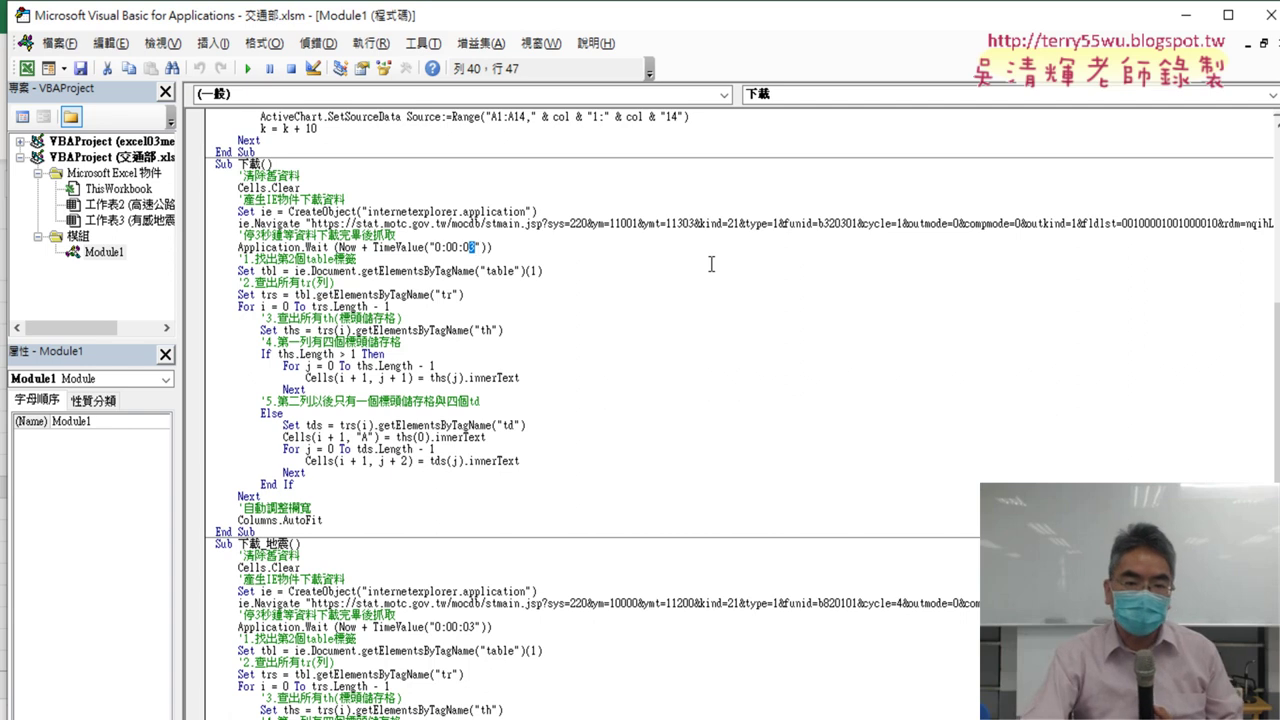
pyautogui.write('5')
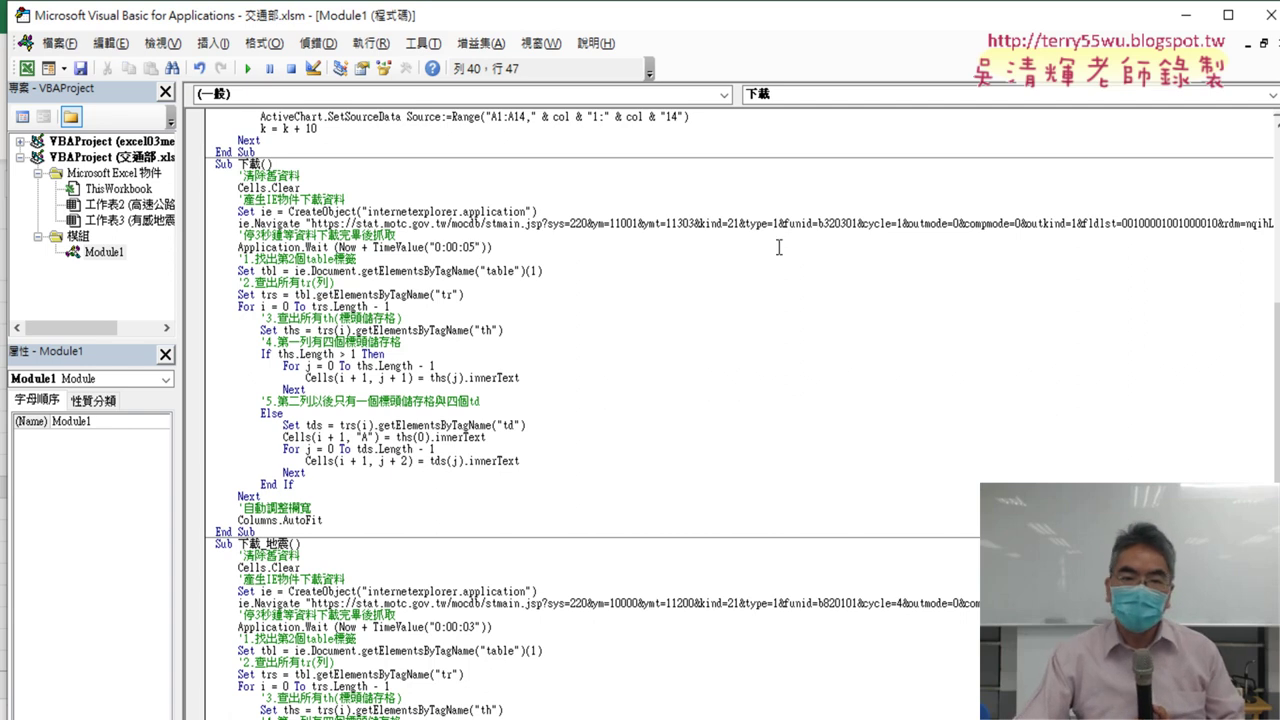
pyautogui.click(1270, 15)
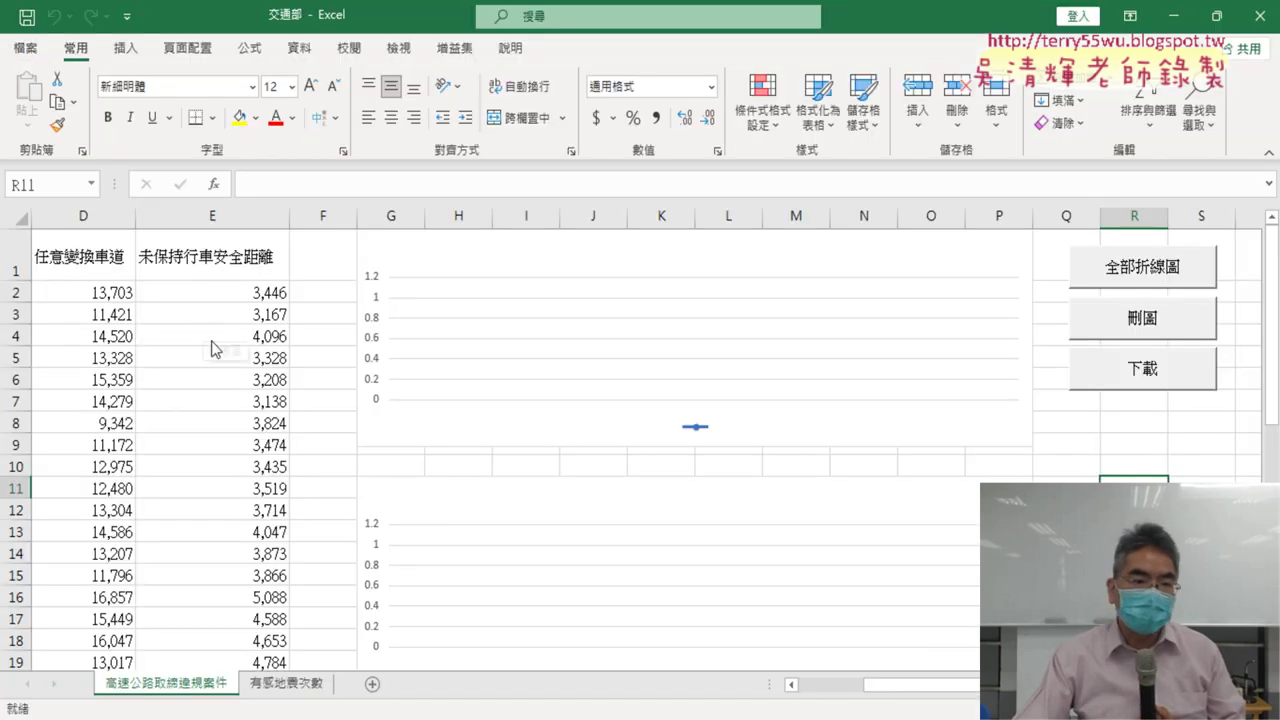
# Step: Run 下載 again so the 超速 and 酒醉駕駛 charts span 110年1月 to 113年3月
pyautogui.moveTo(956, 686); pyautogui.dragTo(850, 686)
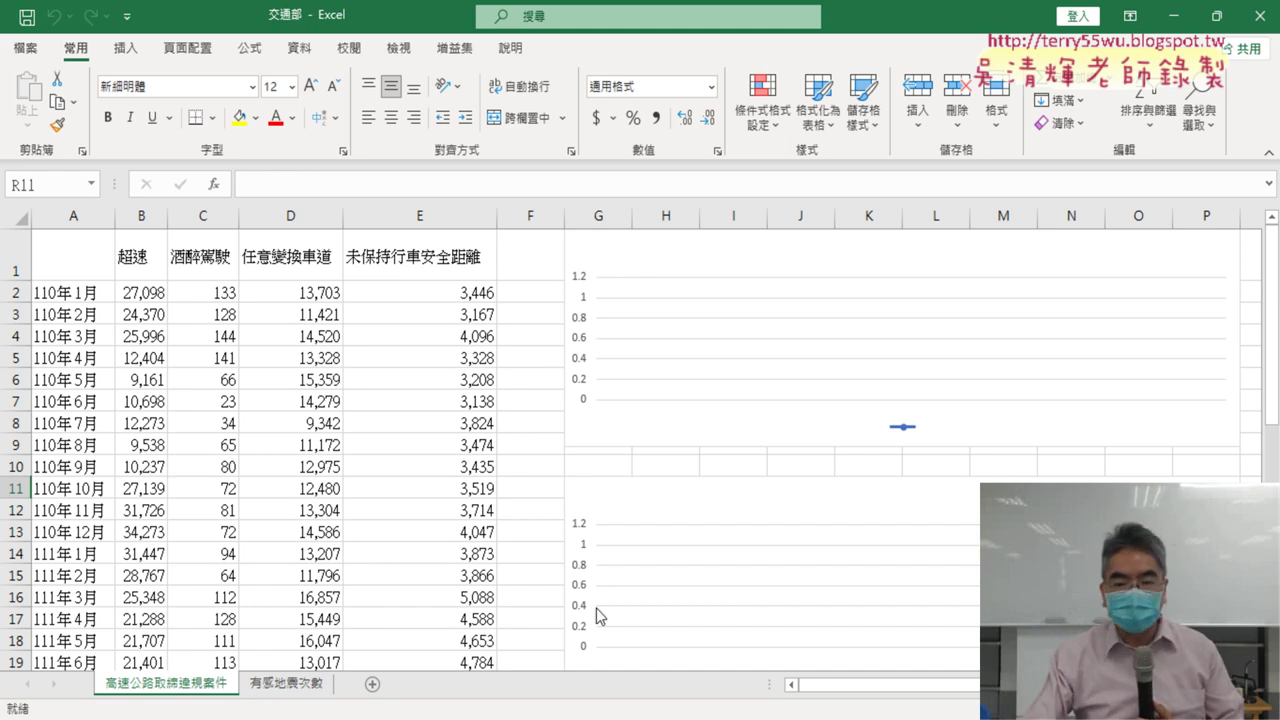
pyautogui.moveTo(952, 690); pyautogui.dragTo(1040, 690)
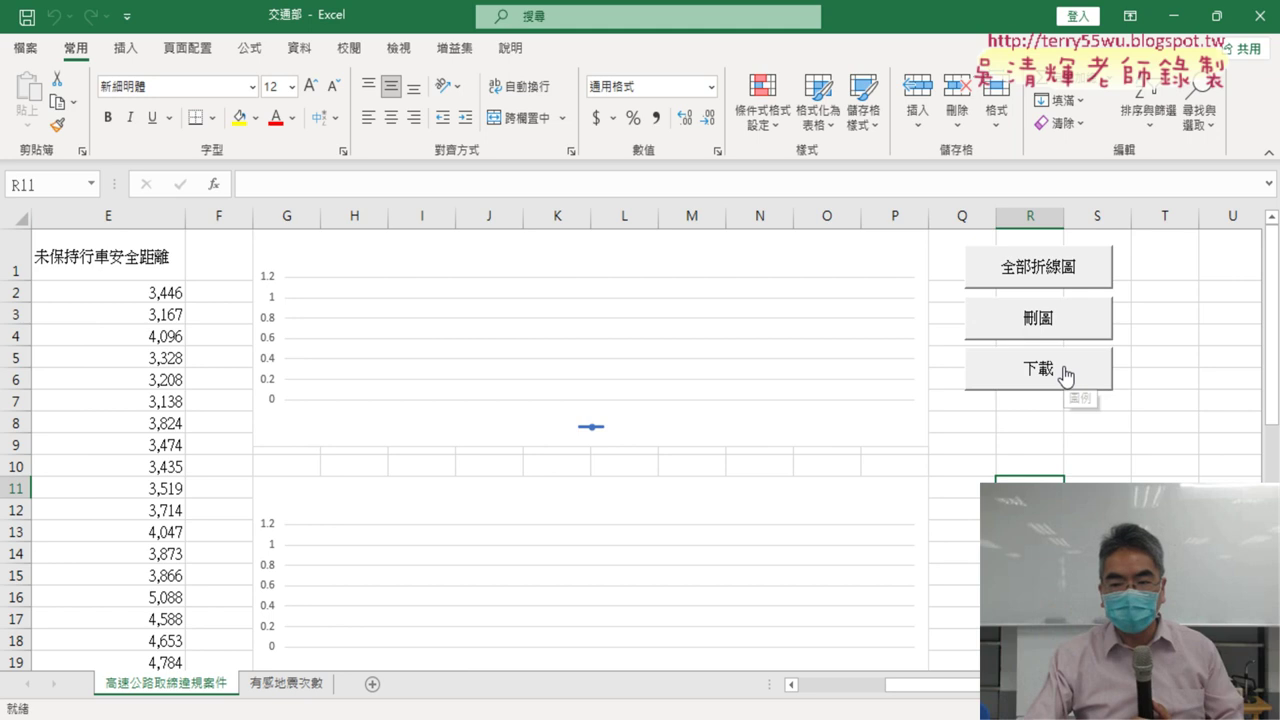
pyautogui.click(1066, 371)
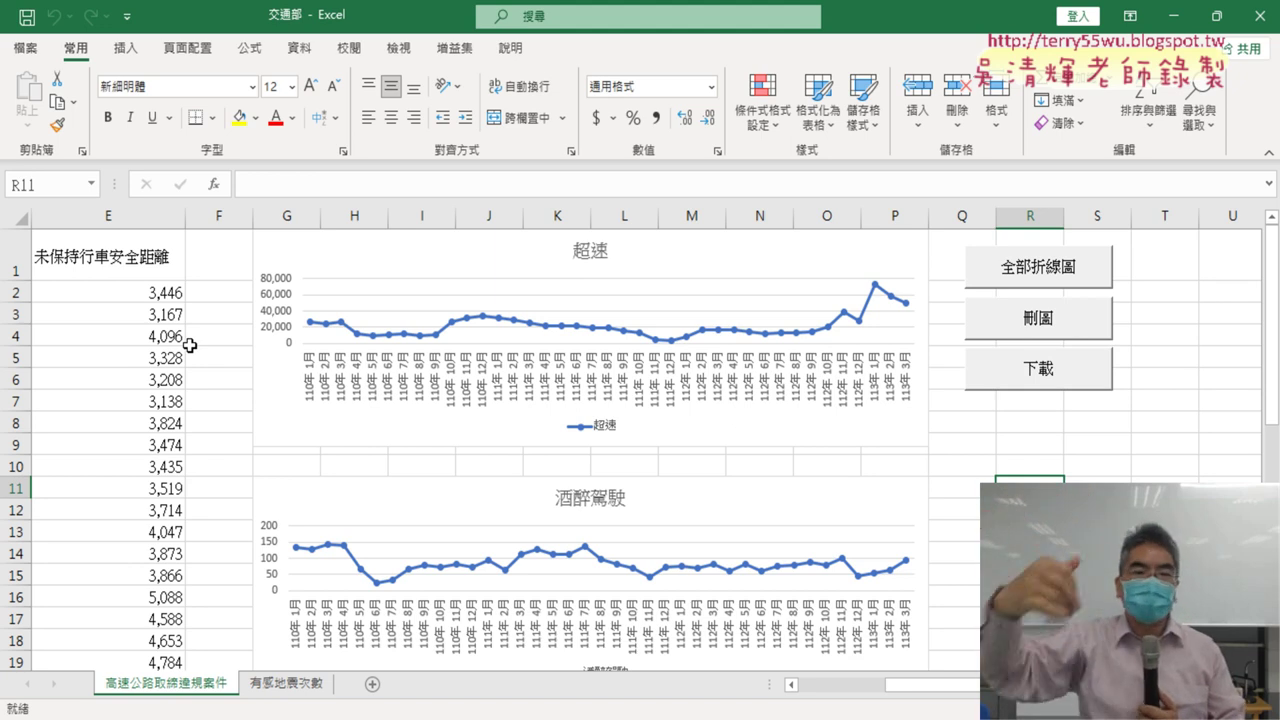
pyautogui.click(955, 688)
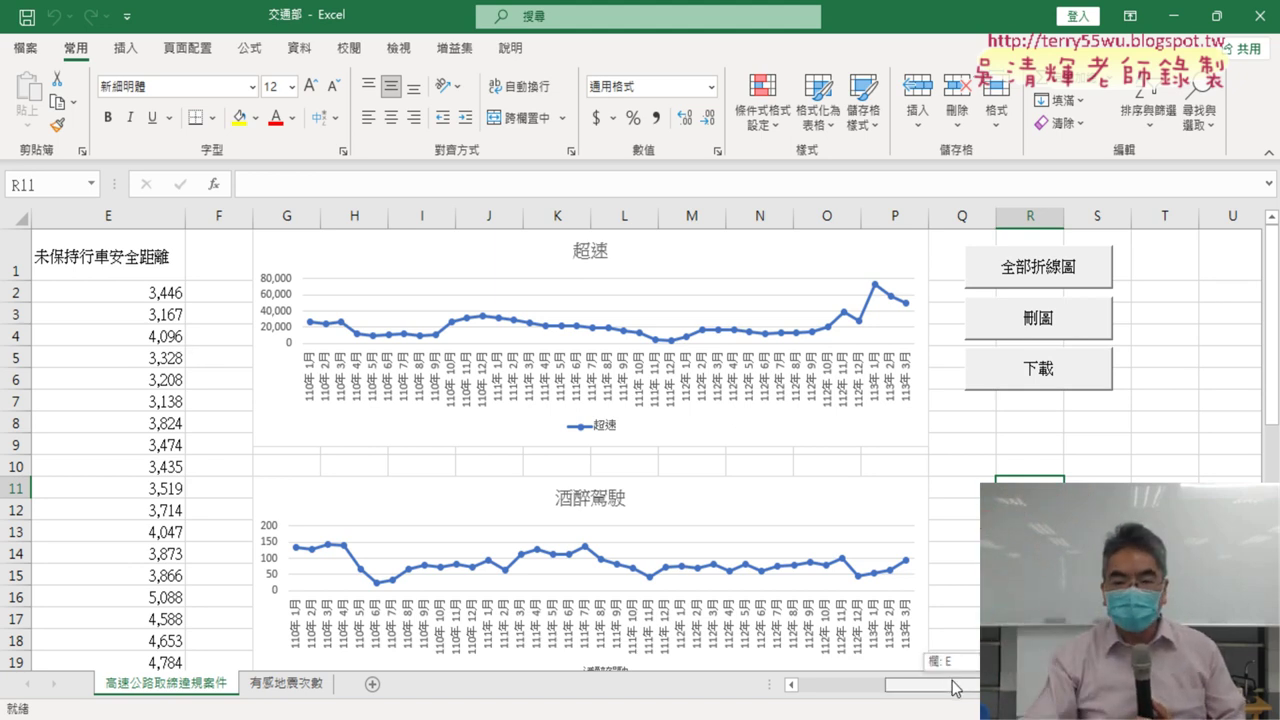
pyautogui.moveTo(955, 688); pyautogui.dragTo(829, 686)
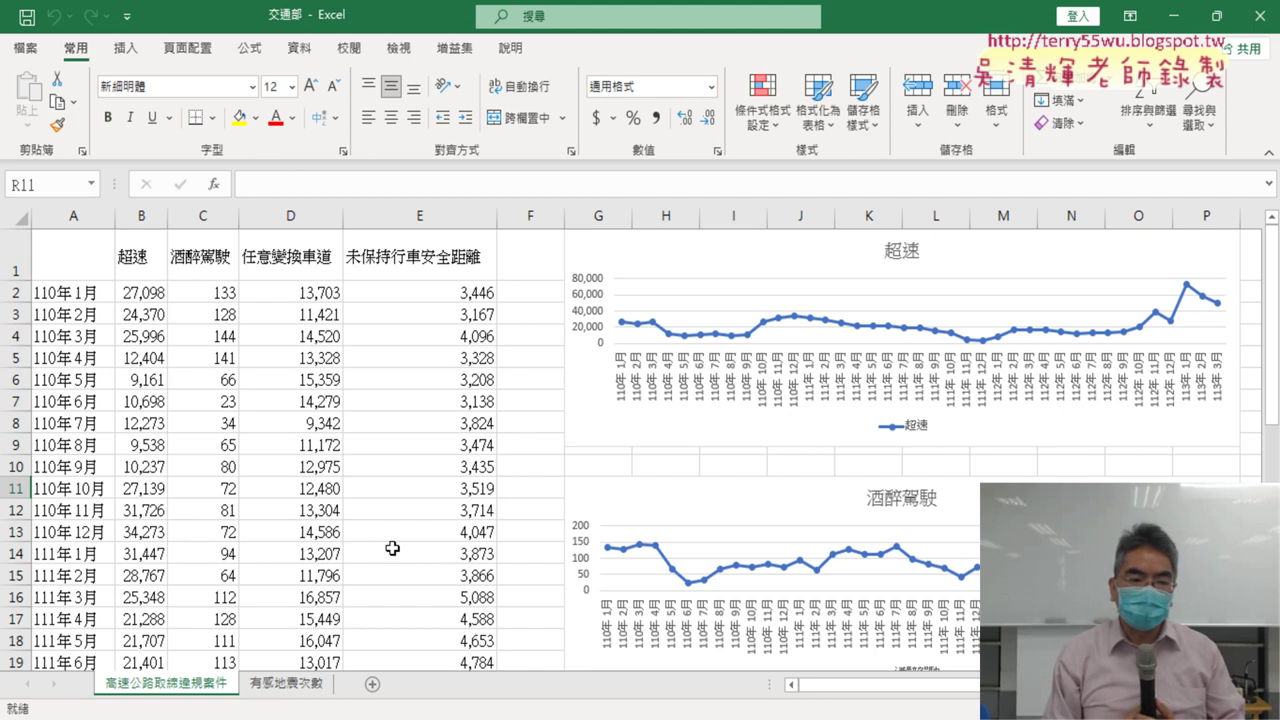
# Step: Open the 高速公路 交通違規 query and tick 超速, 酒醉駕駛, 任意變換車道, 未保持行車安全距離
pyautogui.hotkey('alt', 'Tab')
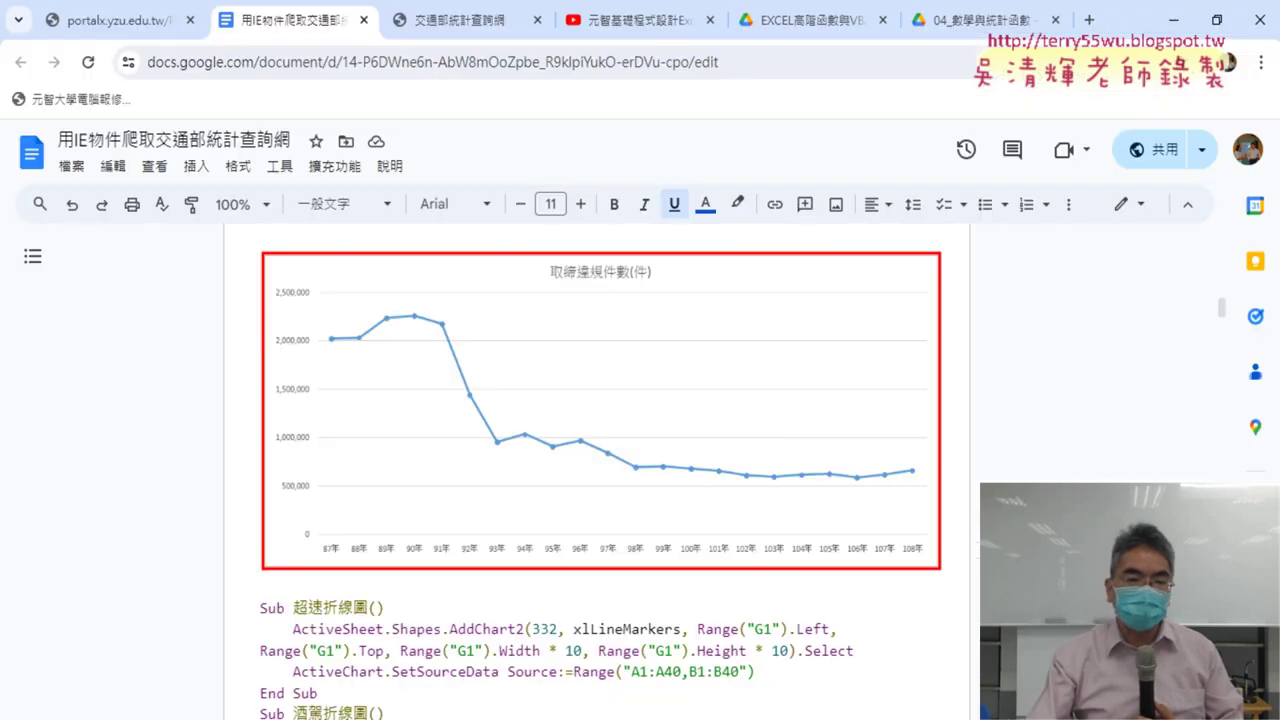
pyautogui.click(448, 20)
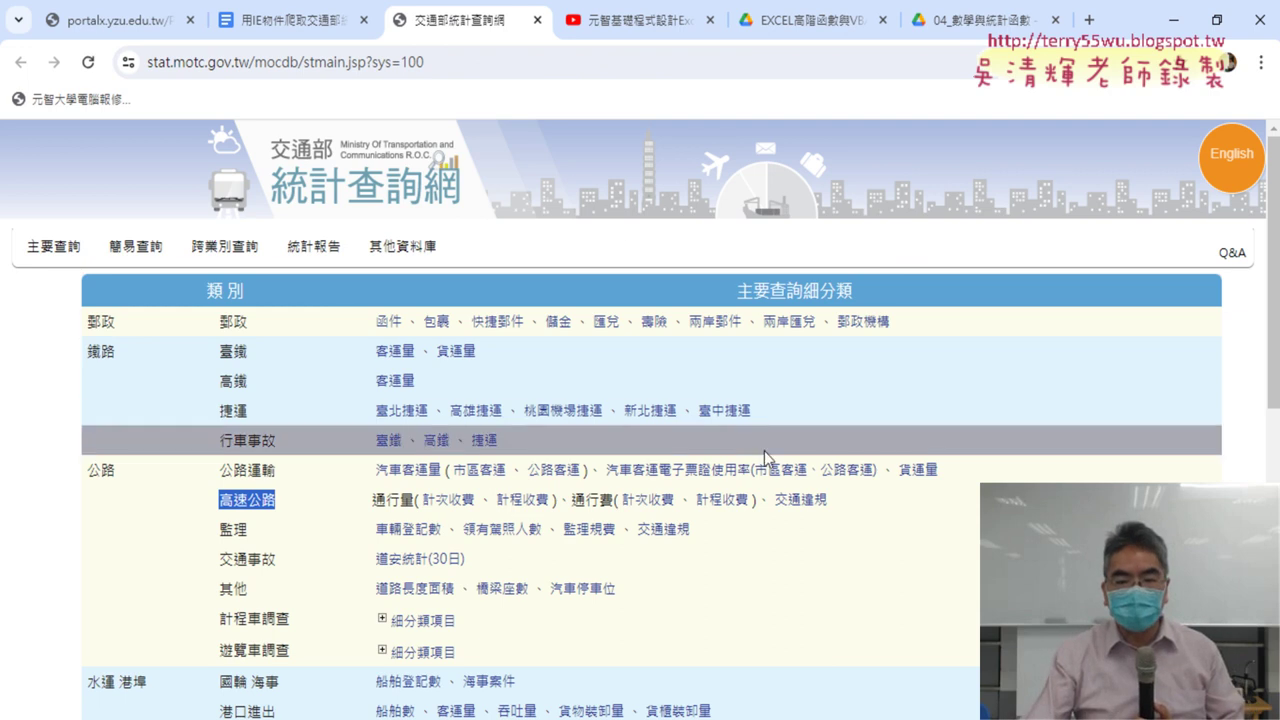
pyautogui.click(803, 499)
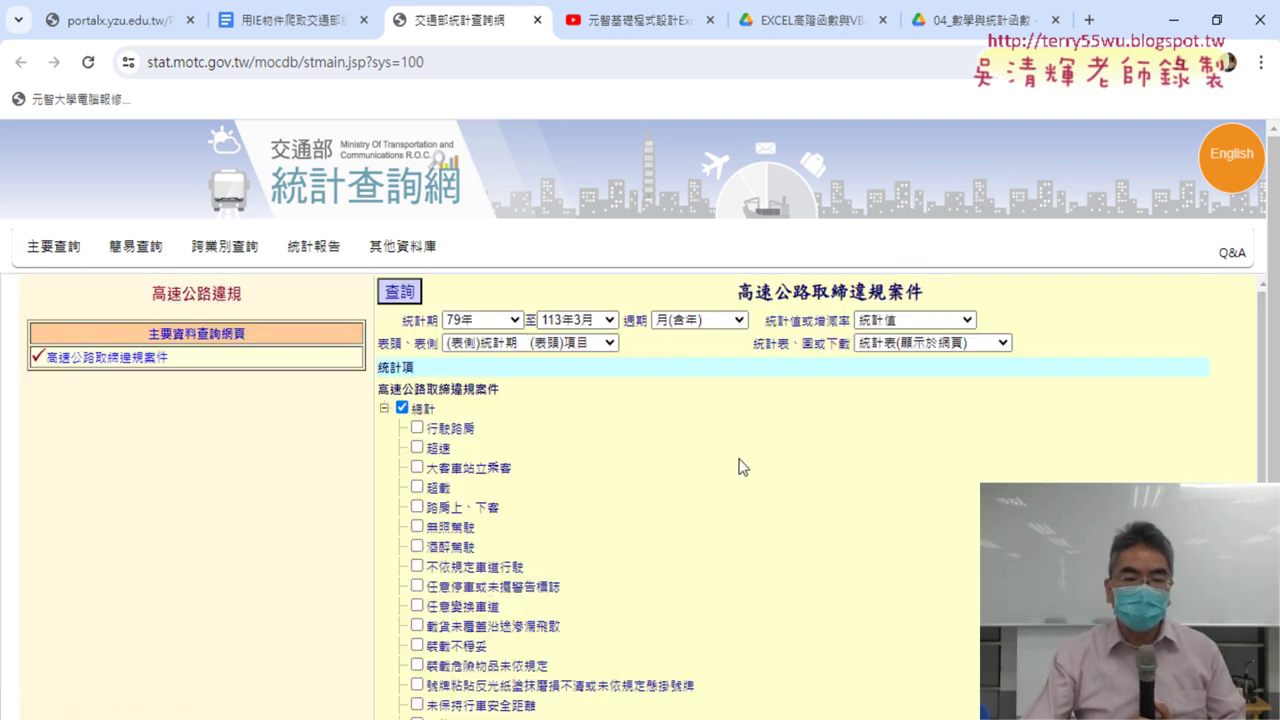
pyautogui.scroll(-1, 692, 452)
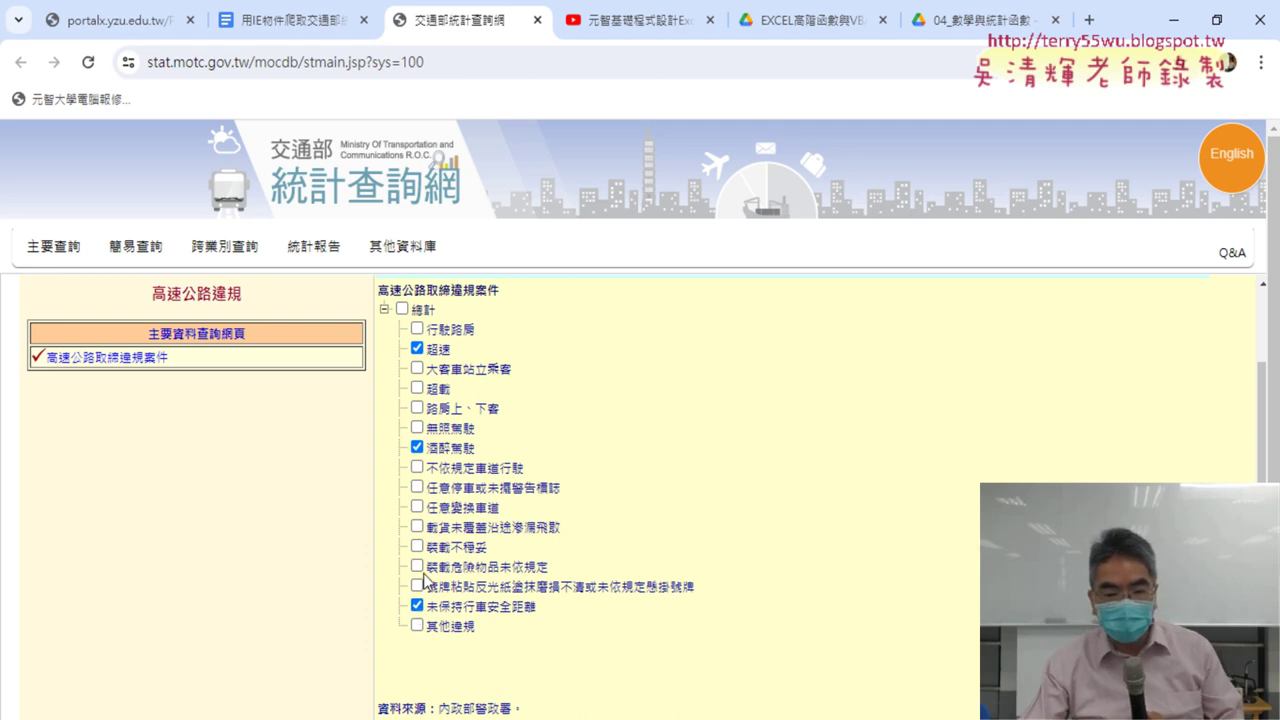
pyautogui.scroll(2, 417, 513)
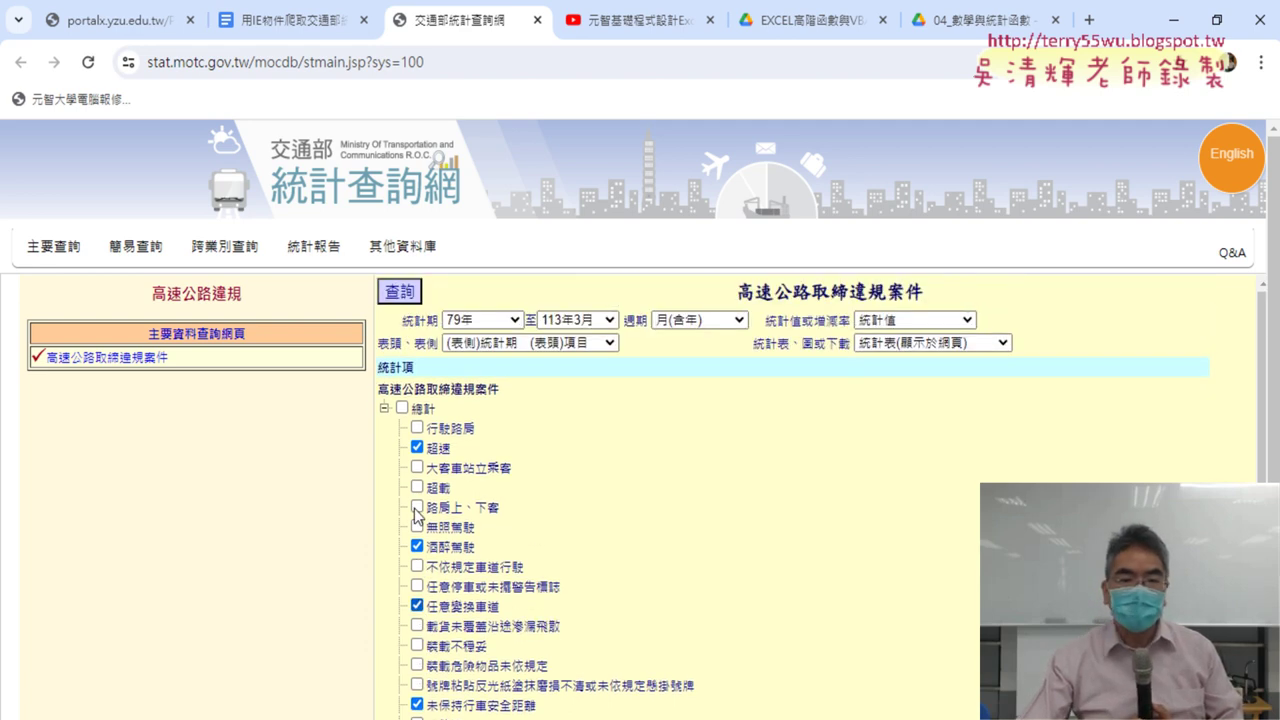
# Step: Set the query's start period (統計期) to 110年1月
pyautogui.click(497, 328)
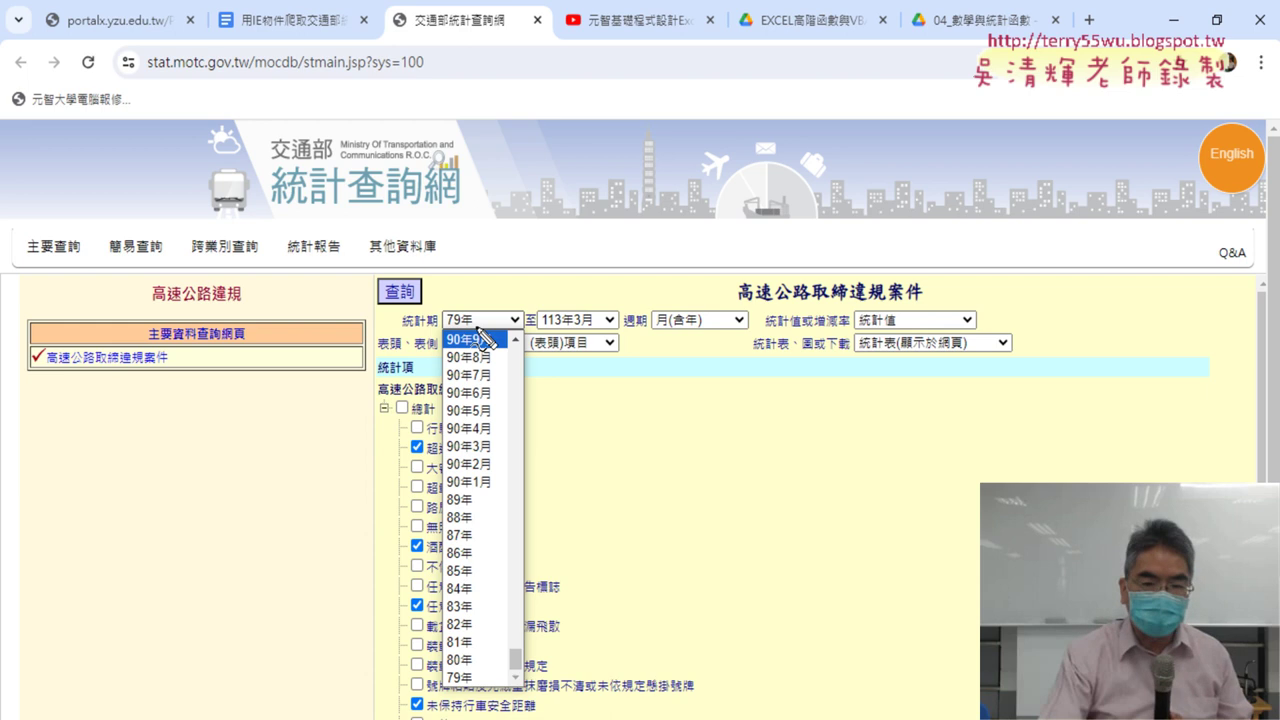
pyautogui.moveTo(472, 302); pyautogui.dragTo(492, 335)
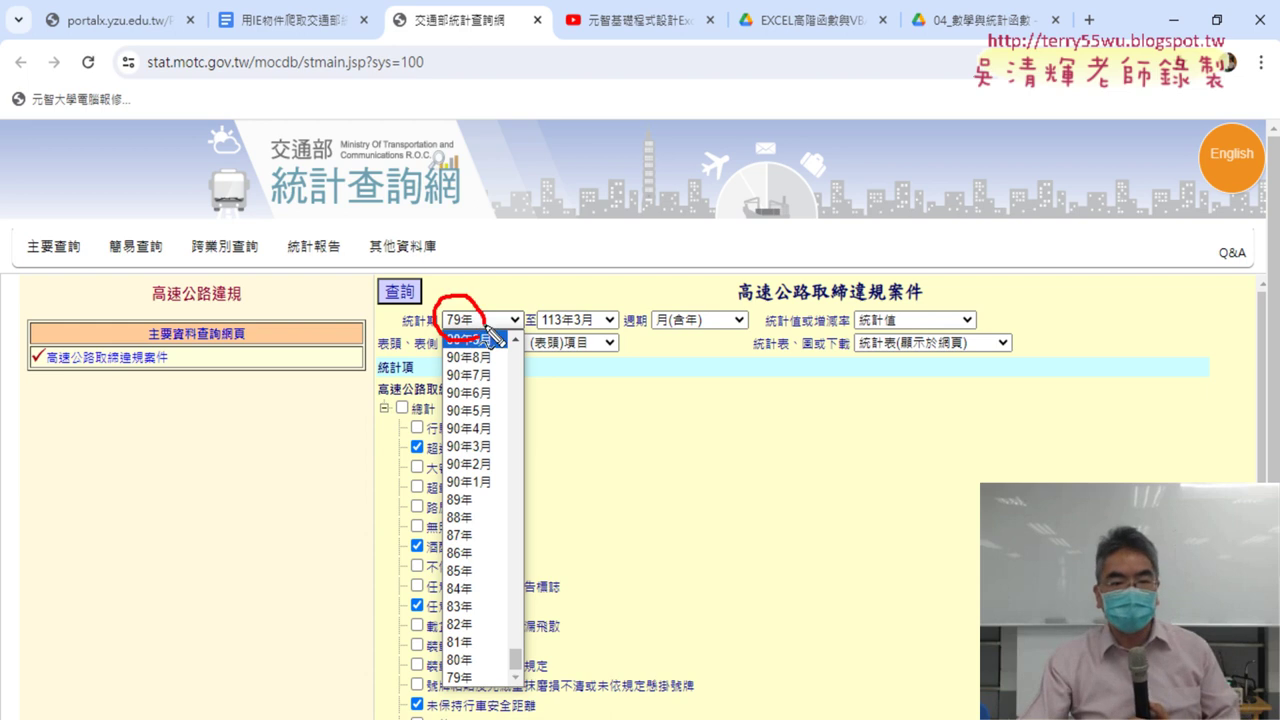
pyautogui.press('Escape')
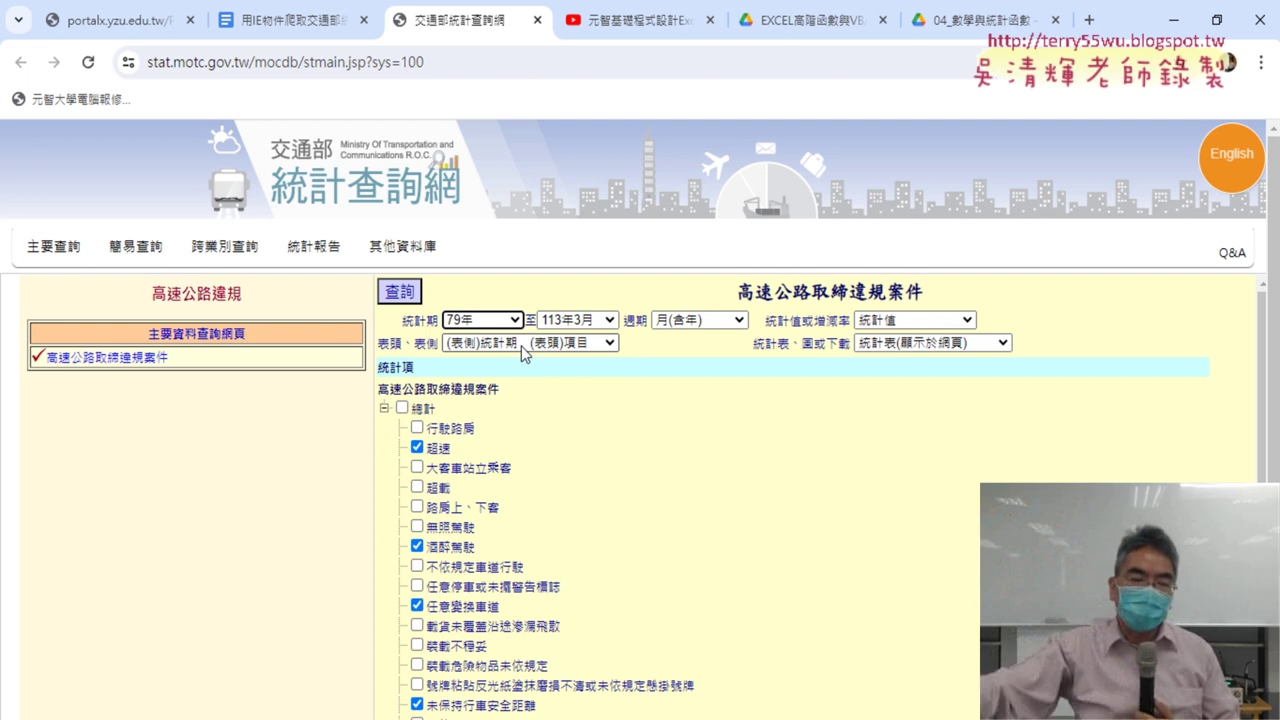
pyautogui.click(511, 330)
pyautogui.scroll(5, 515, 408)
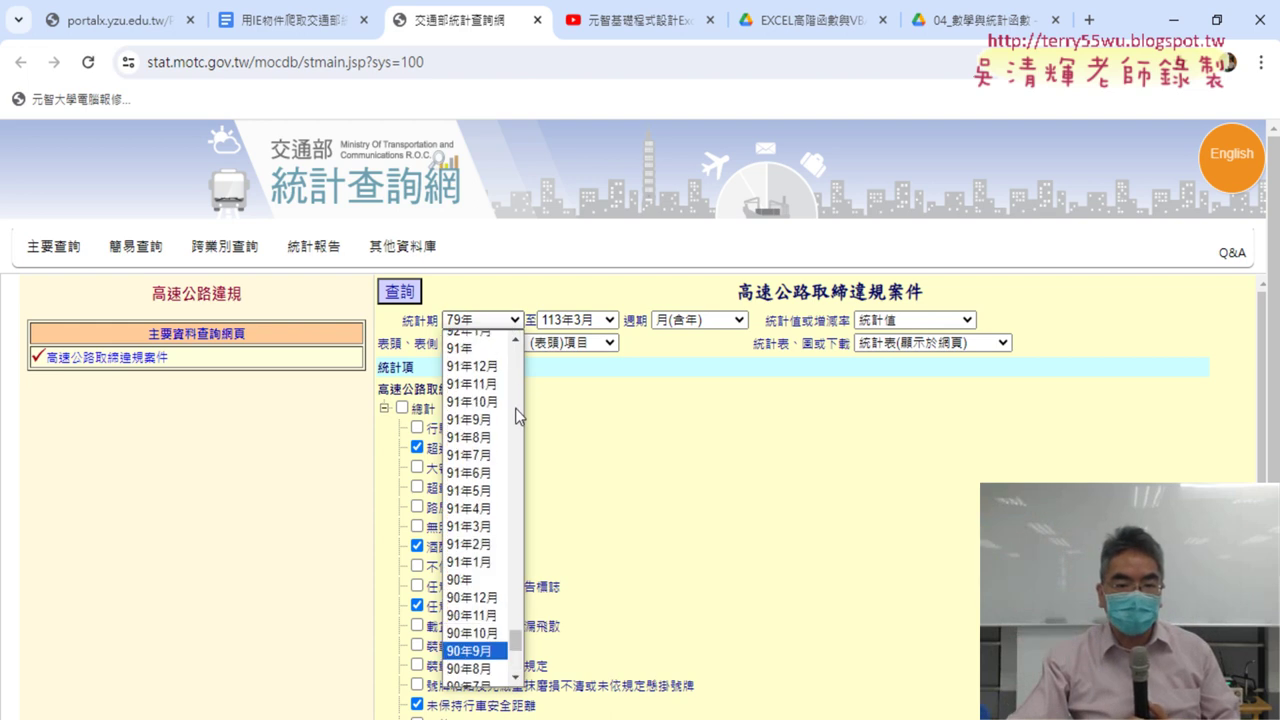
pyautogui.scroll(5, 515, 408)
pyautogui.scroll(5, 515, 408)
pyautogui.scroll(5, 515, 408)
pyautogui.scroll(5, 515, 408)
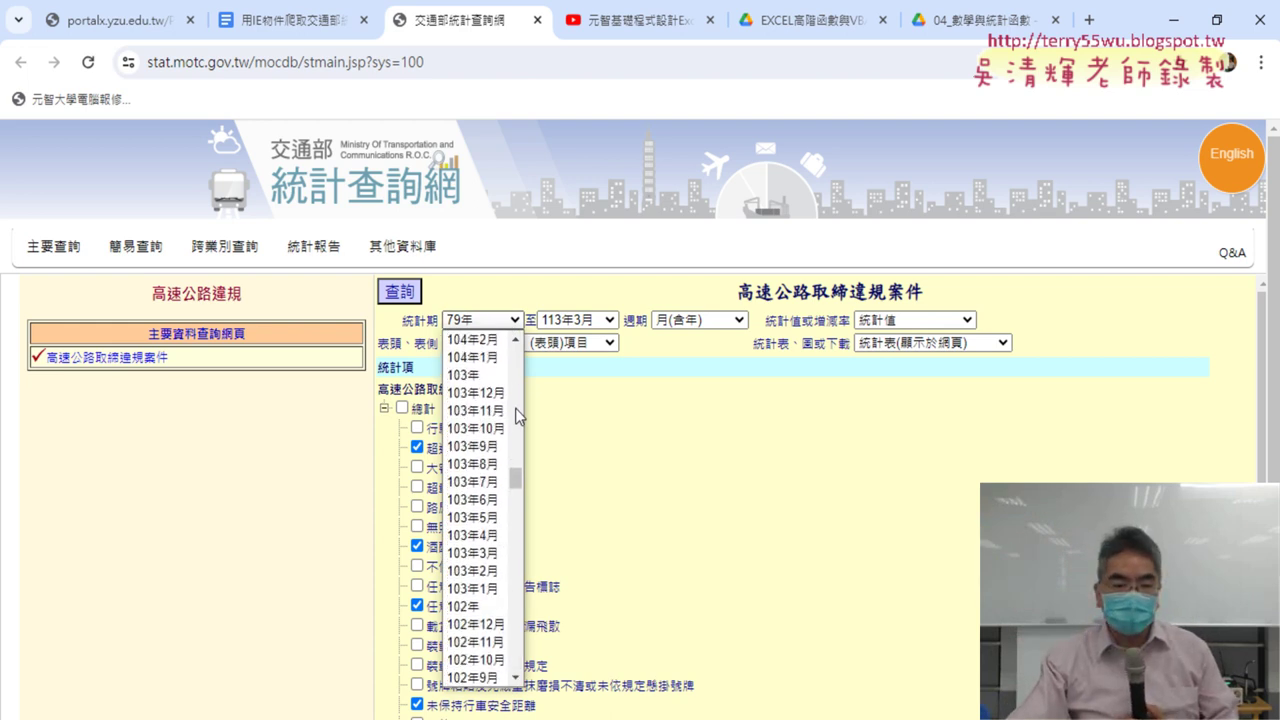
pyautogui.scroll(5, 515, 408)
pyautogui.scroll(5, 515, 408)
pyautogui.scroll(5, 515, 408)
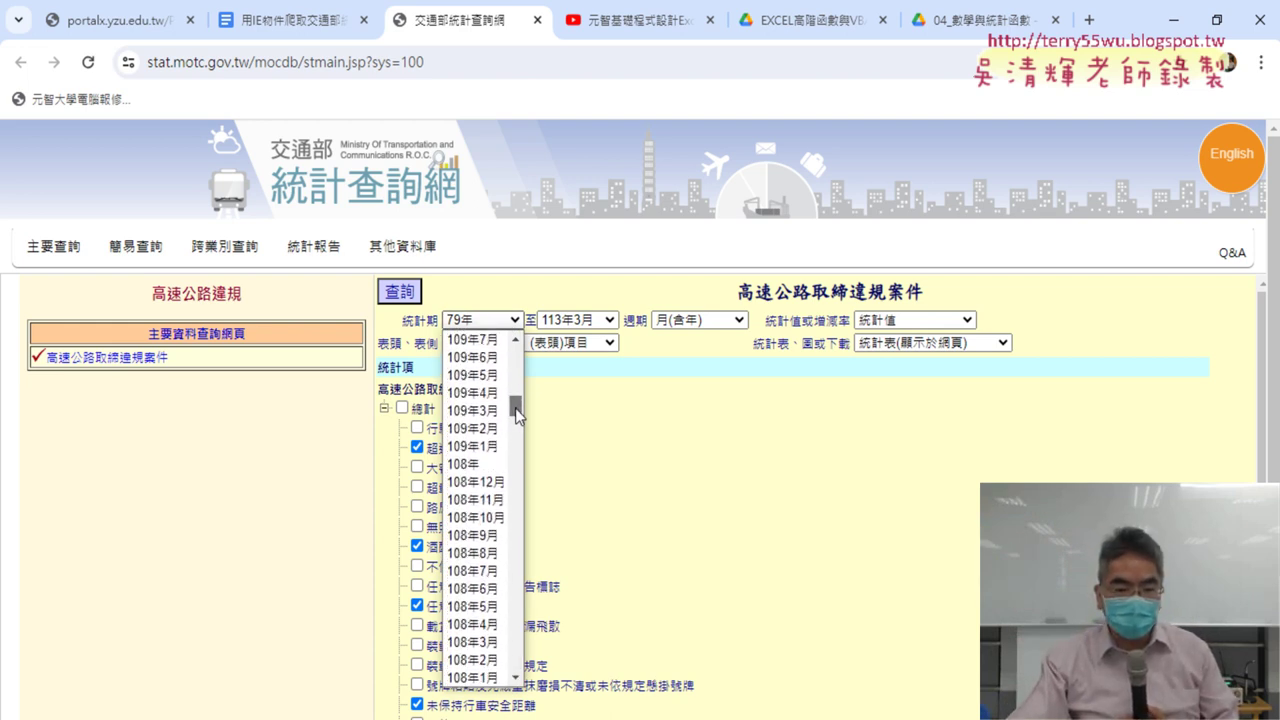
pyautogui.scroll(5, 515, 408)
pyautogui.click(476, 420)
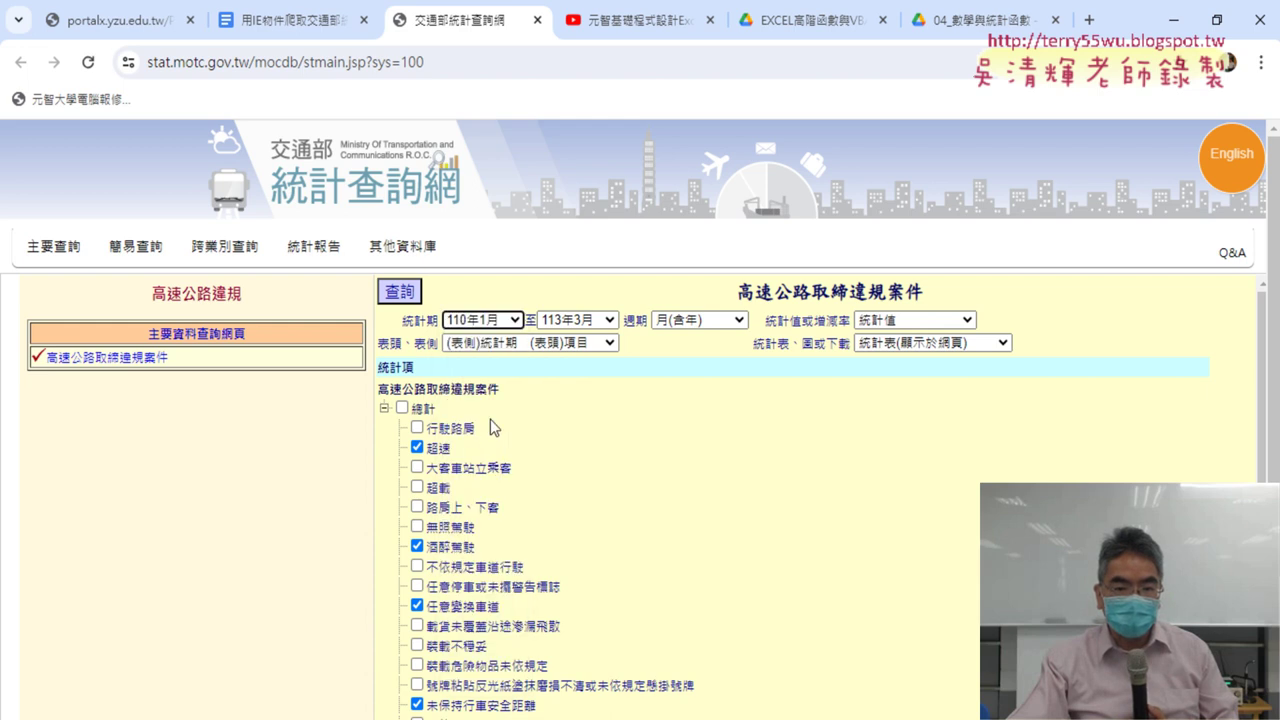
# Step: Keep the reporting cycle as 月(含年) and run the query
pyautogui.click(727, 322)
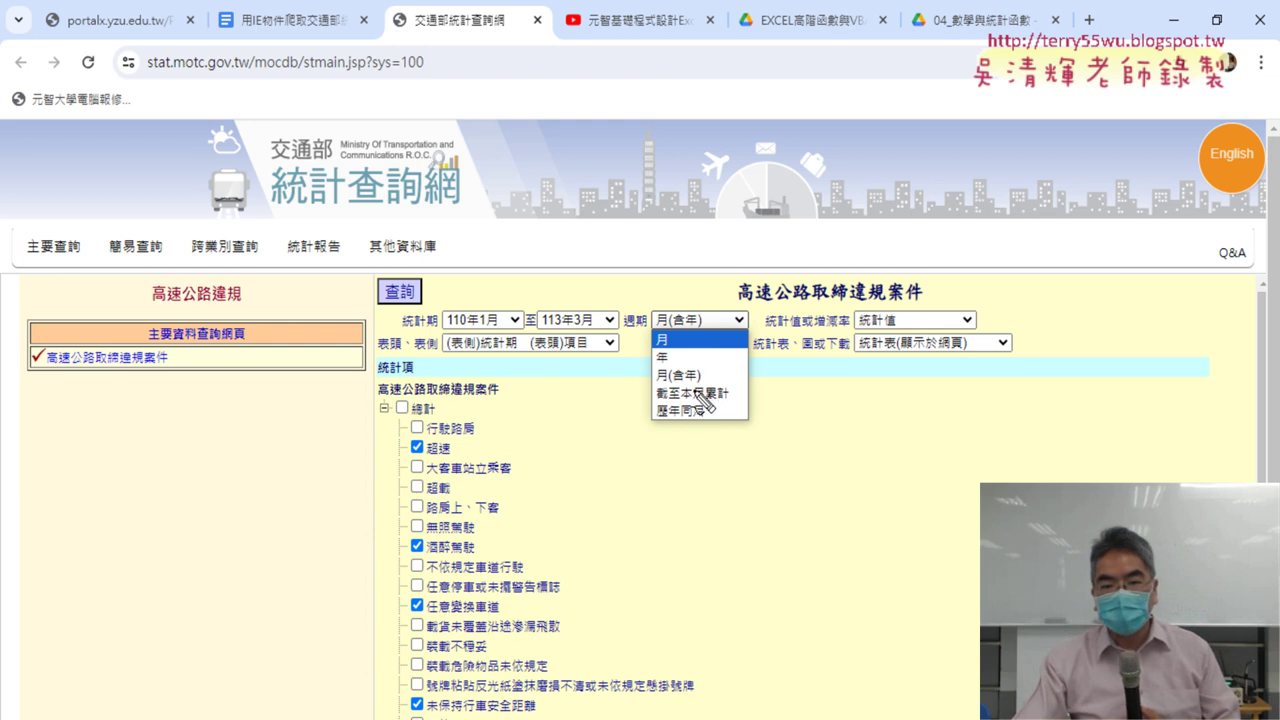
pyautogui.moveTo(688, 371); pyautogui.dragTo(606, 345)
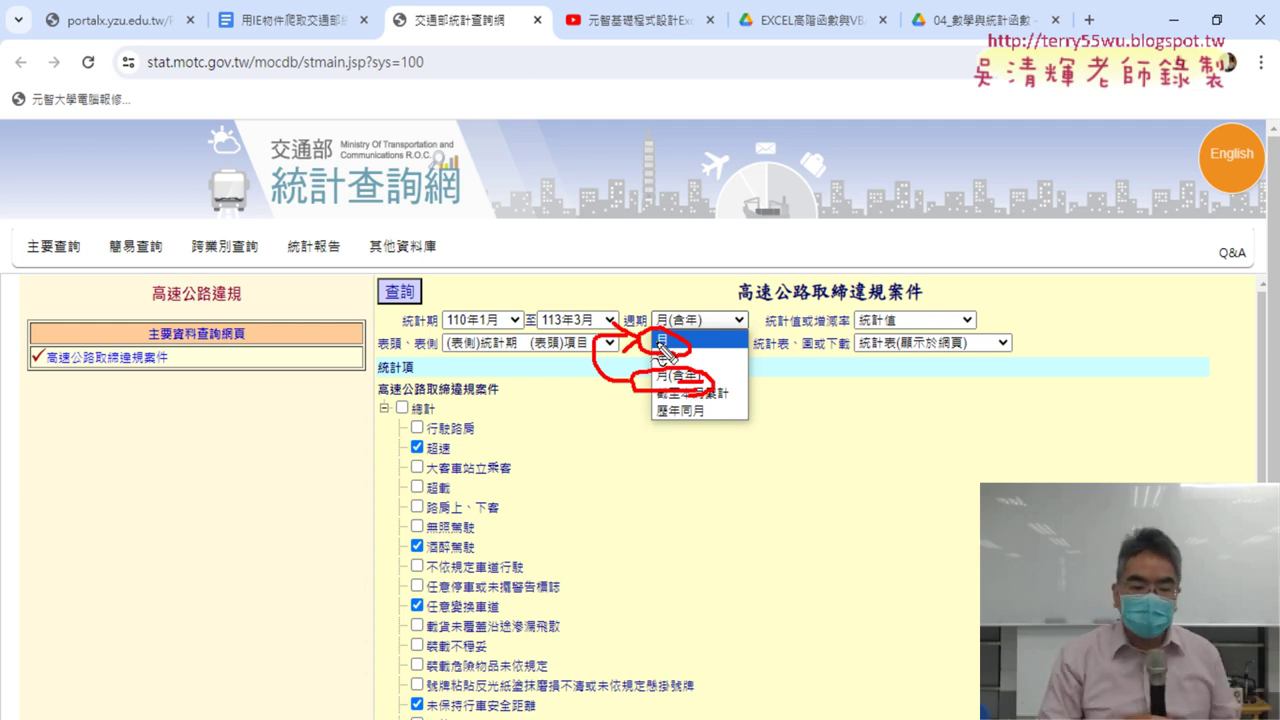
pyautogui.press('Escape')
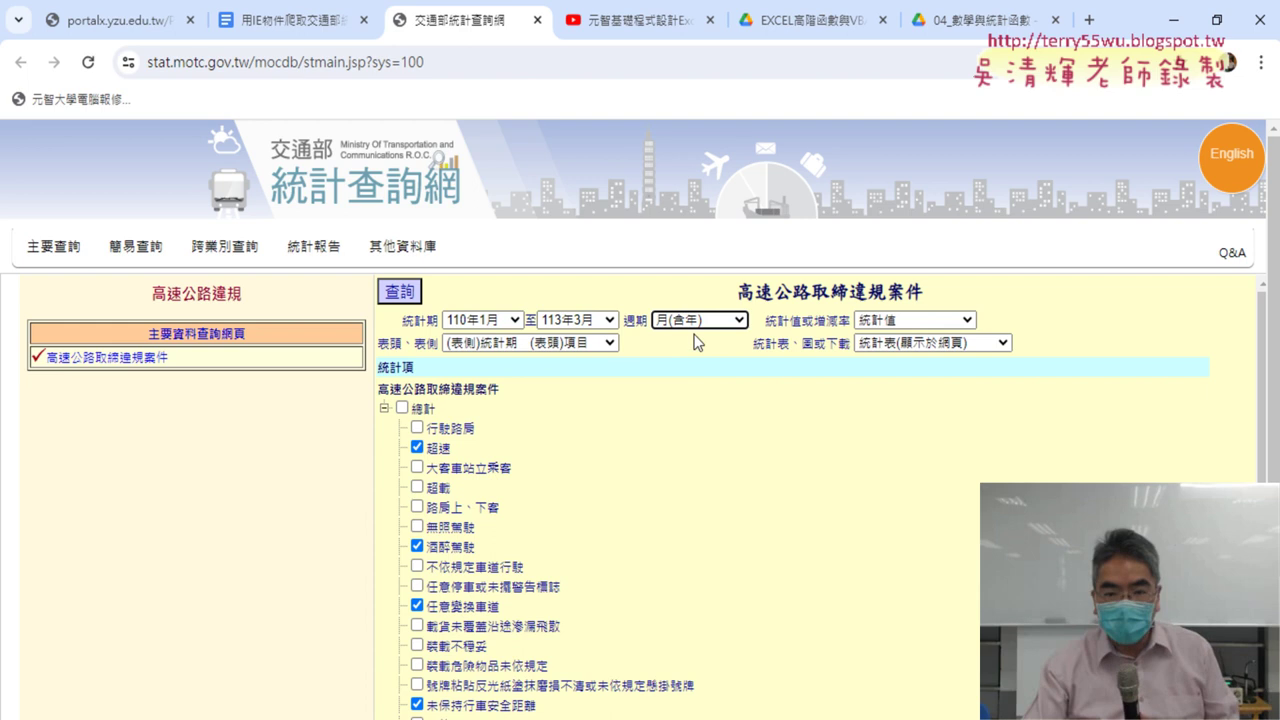
pyautogui.click(700, 320)
pyautogui.click(669, 287)
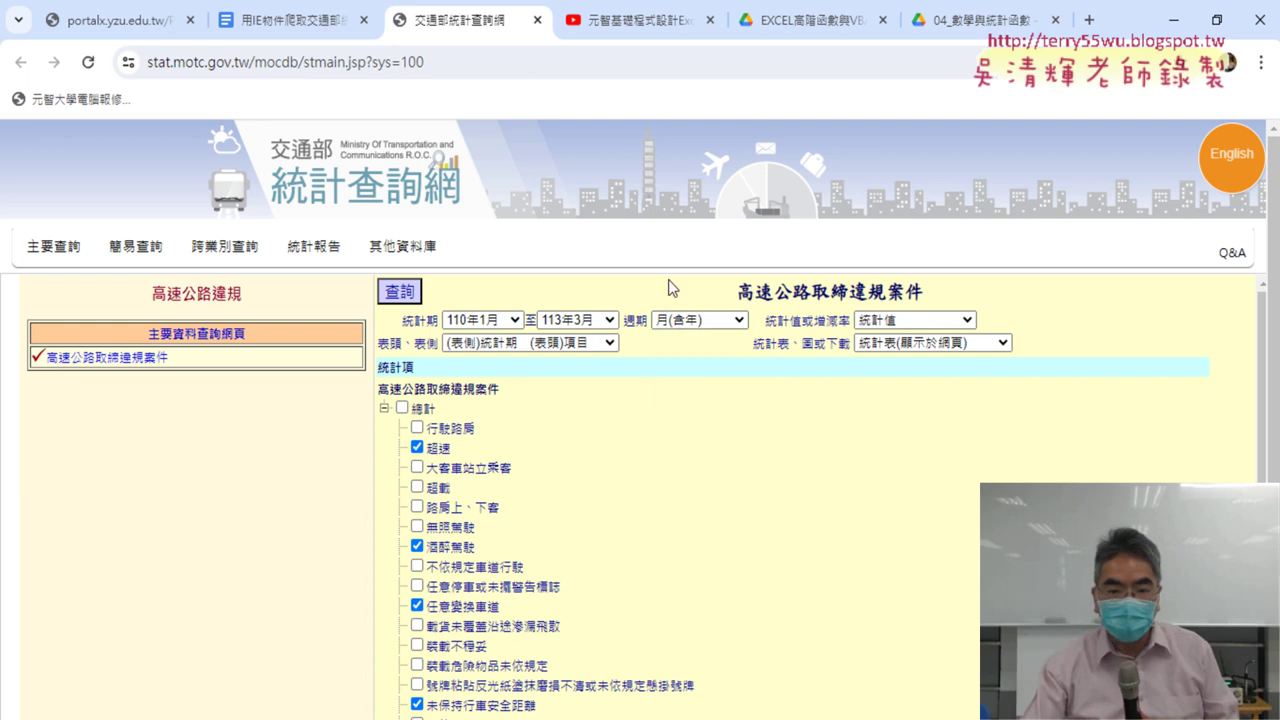
pyautogui.click(409, 293)
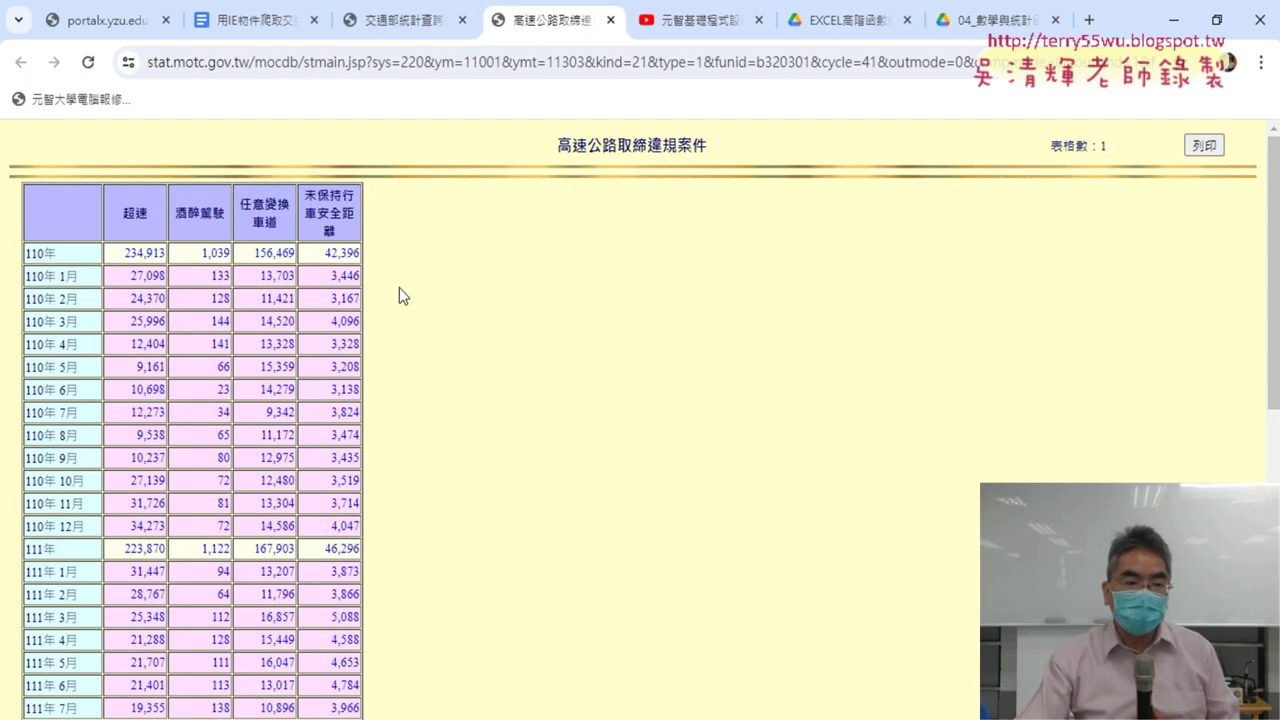
# Step: Highlight the 110年 yearly total row and its monthly rows in the results table
pyautogui.scroll(-1, 323, 301)
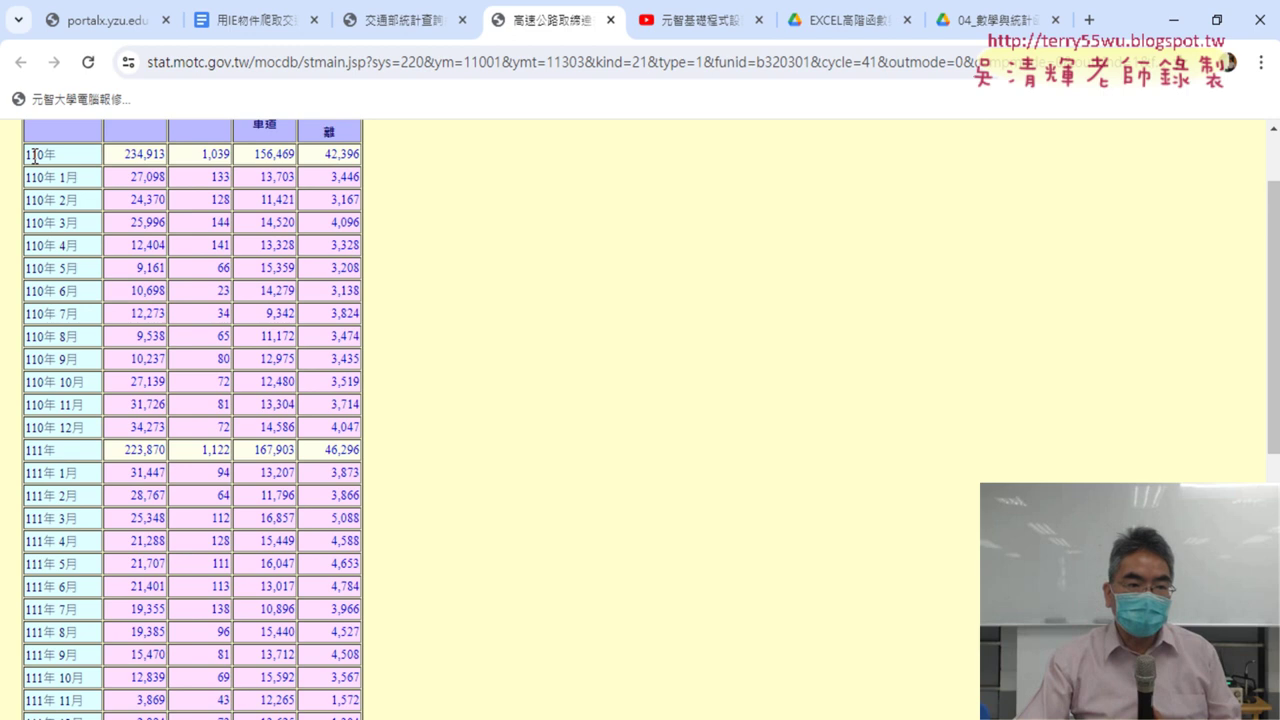
pyautogui.scroll(1, 35, 155)
pyautogui.moveTo(93, 264); pyautogui.dragTo(356, 256)
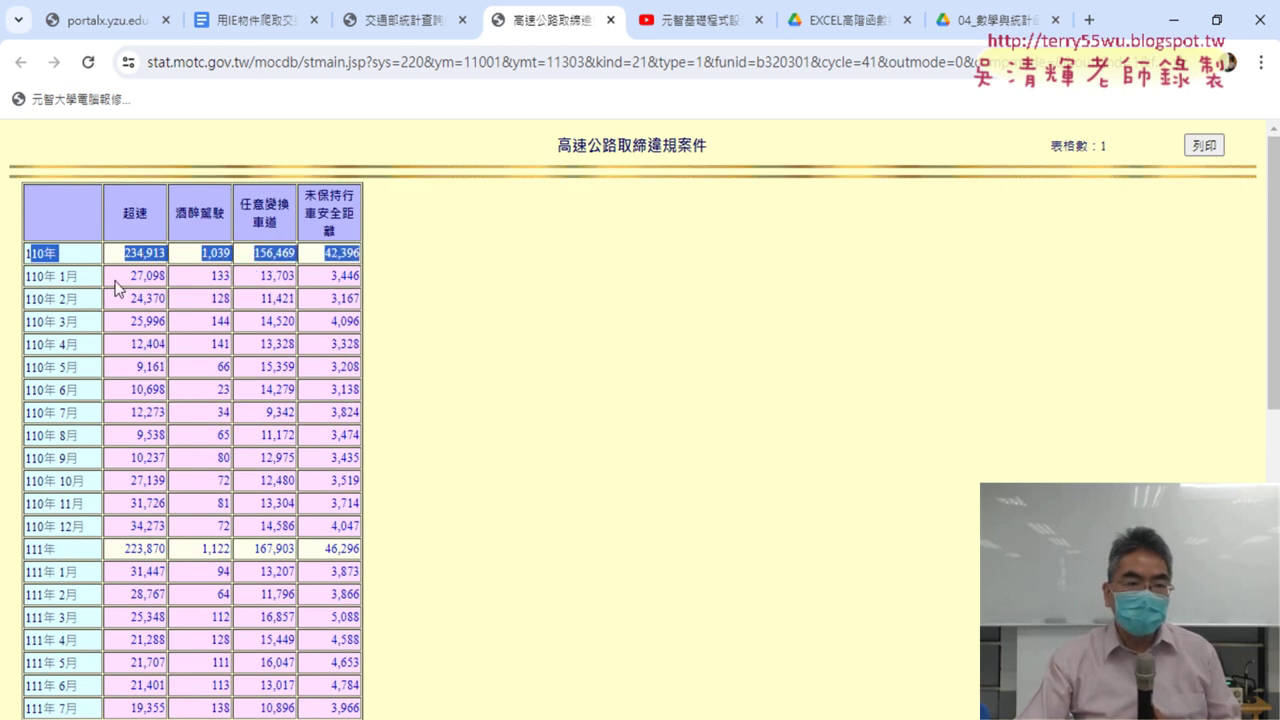
pyautogui.moveTo(24, 284)
pyautogui.mouseDown()
pyautogui.moveTo(352, 502)
pyautogui.moveTo(357, 527)
pyautogui.mouseUp()
# Step: Select the 111年 monthly rows 1月–12月, then close the results tab
pyautogui.scroll(-2, 605, 455)
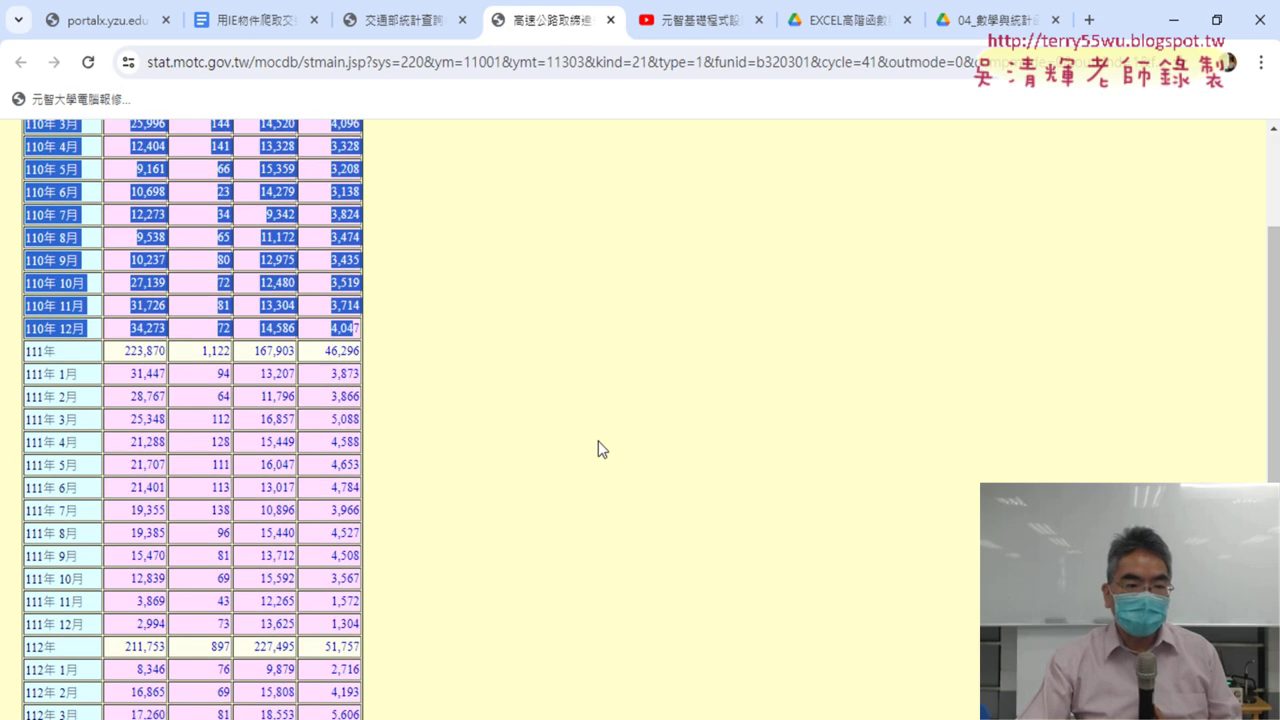
pyautogui.moveTo(30, 349); pyautogui.dragTo(333, 353)
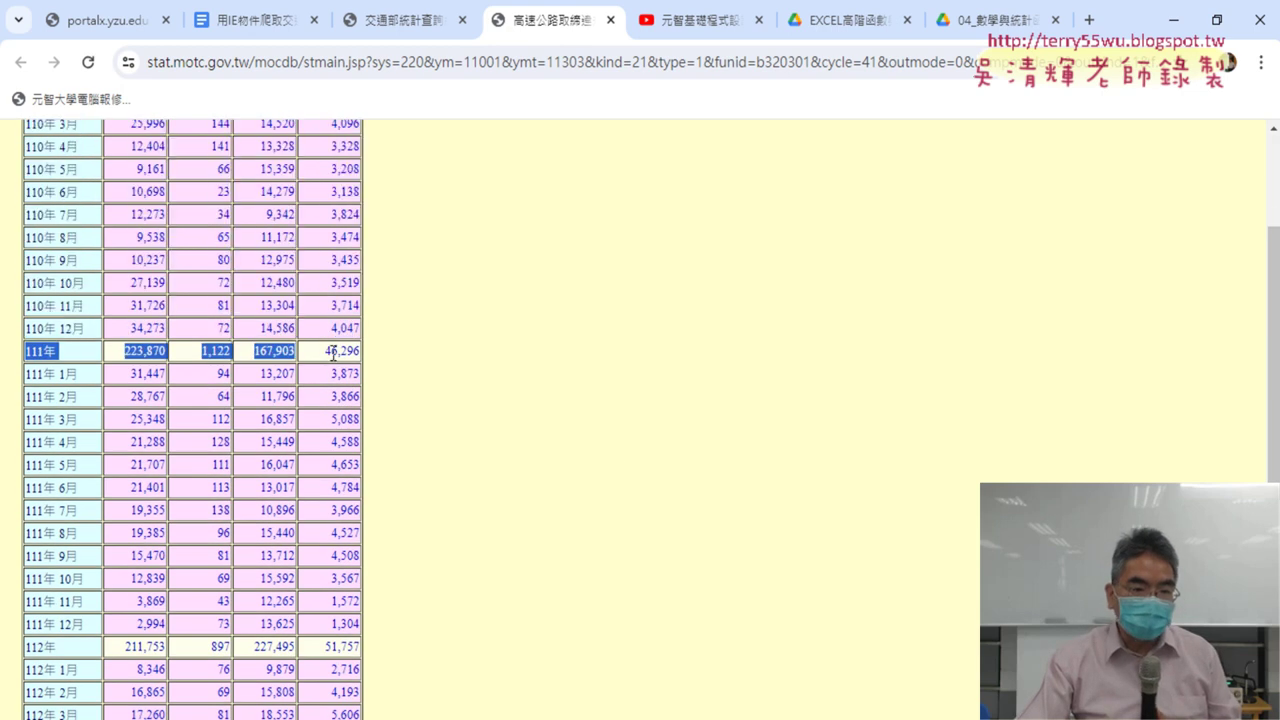
pyautogui.scroll(-1, 353, 352)
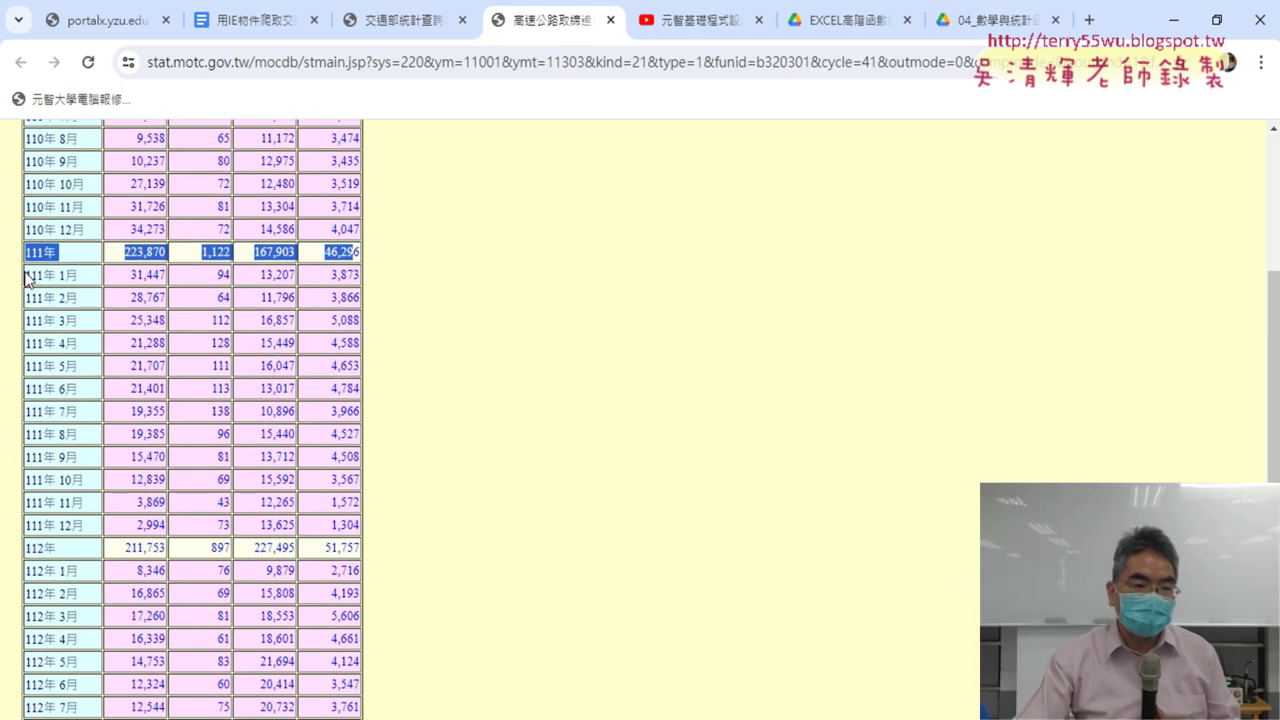
pyautogui.moveTo(27, 278)
pyautogui.mouseDown()
pyautogui.moveTo(372, 538)
pyautogui.moveTo(364, 530)
pyautogui.mouseUp()
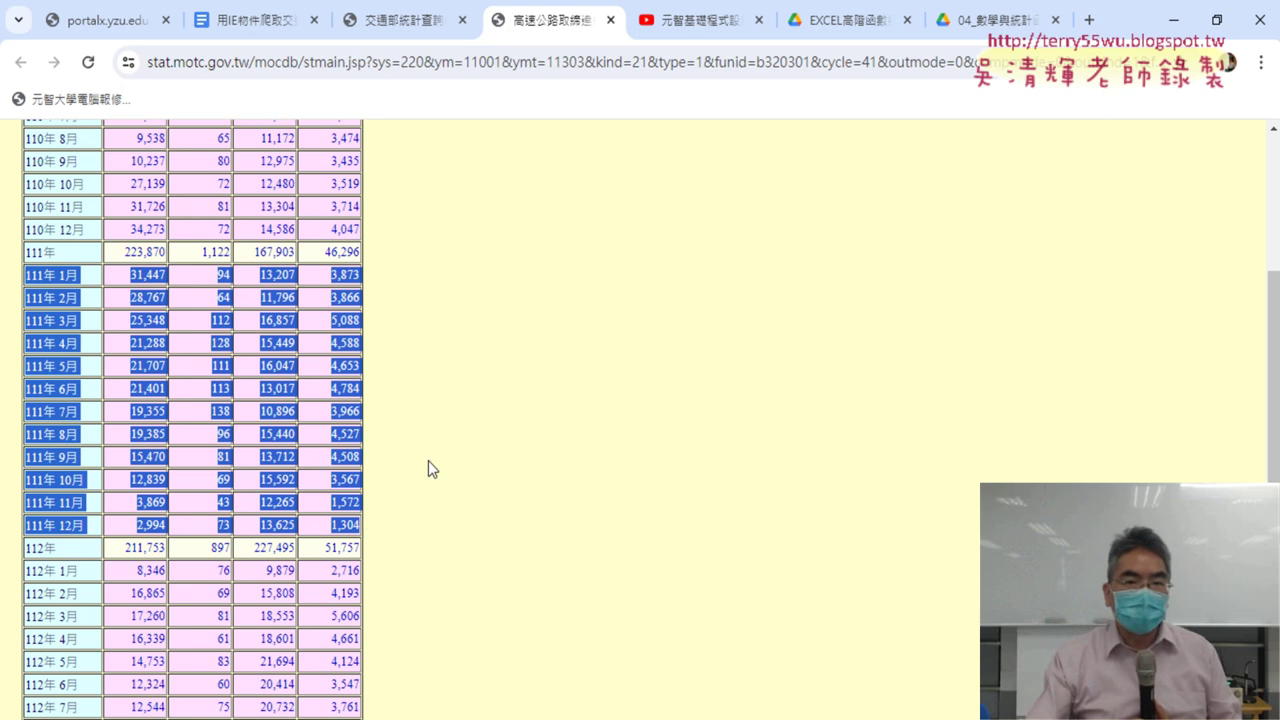
pyautogui.scroll(3, 509, 194)
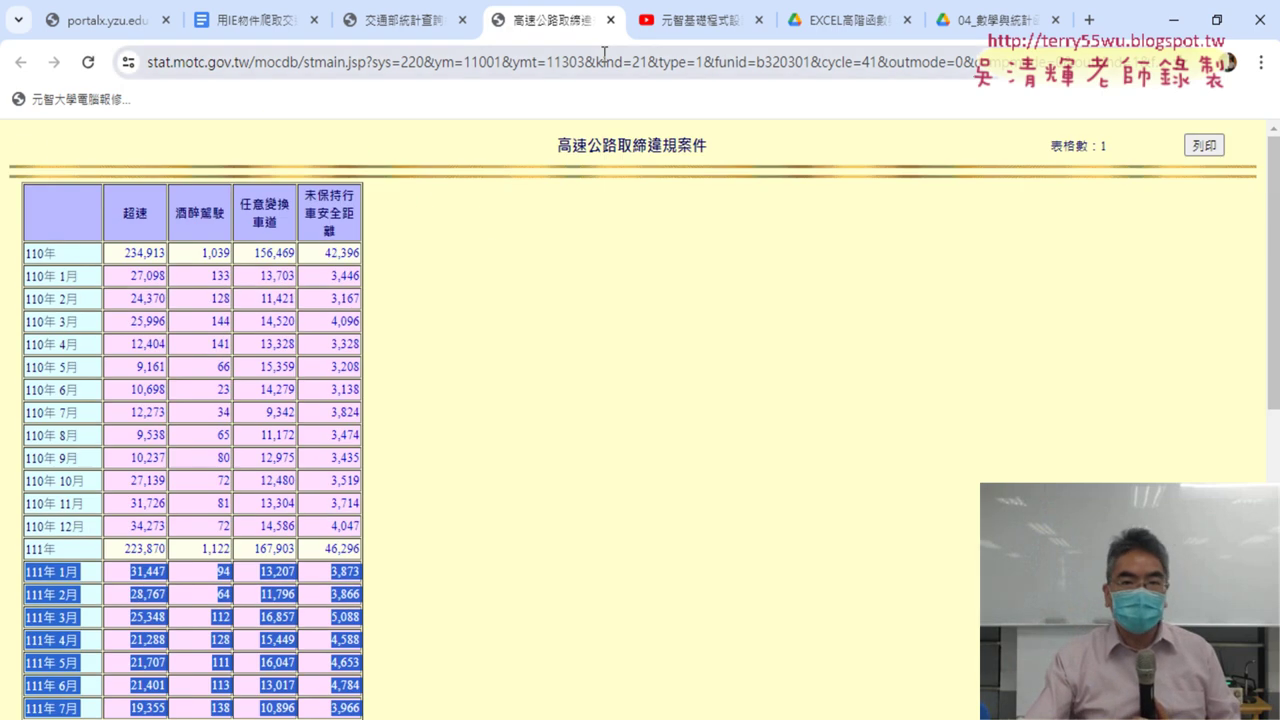
pyautogui.click(610, 20)
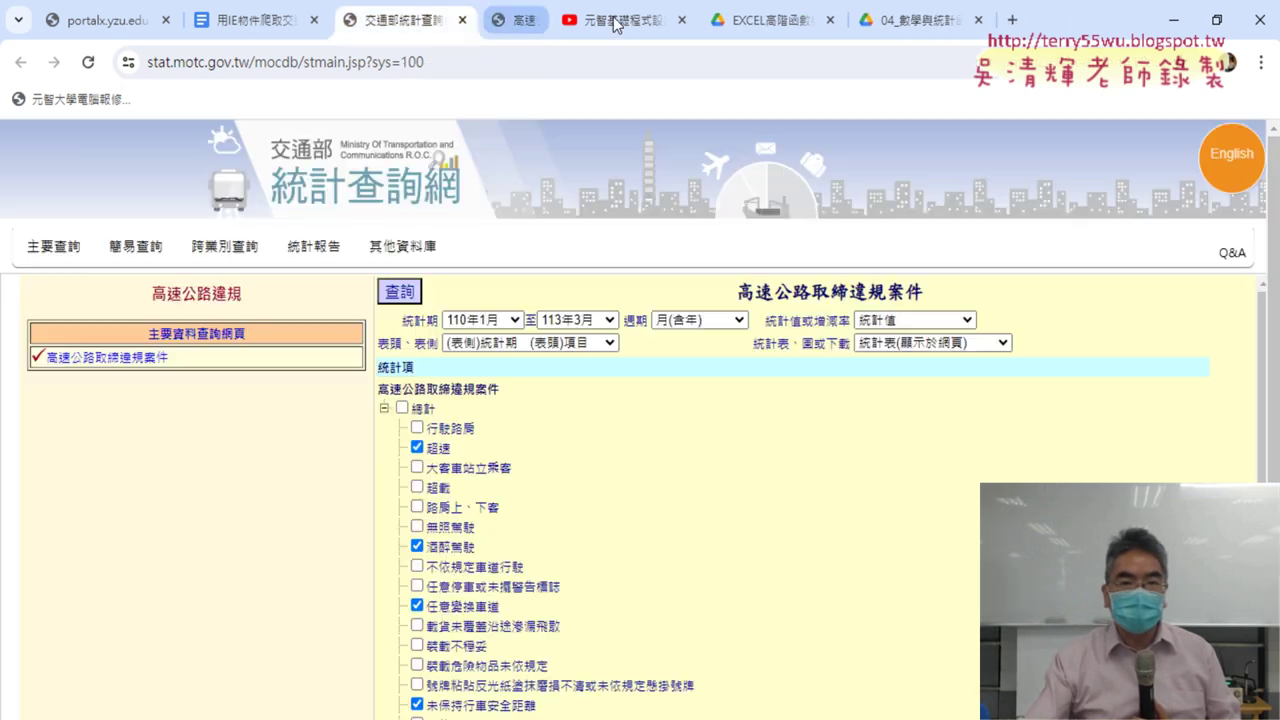
# Step: Rerun the highway violation query with the 週期 set to 月 (monthly only)
pyautogui.click(716, 321)
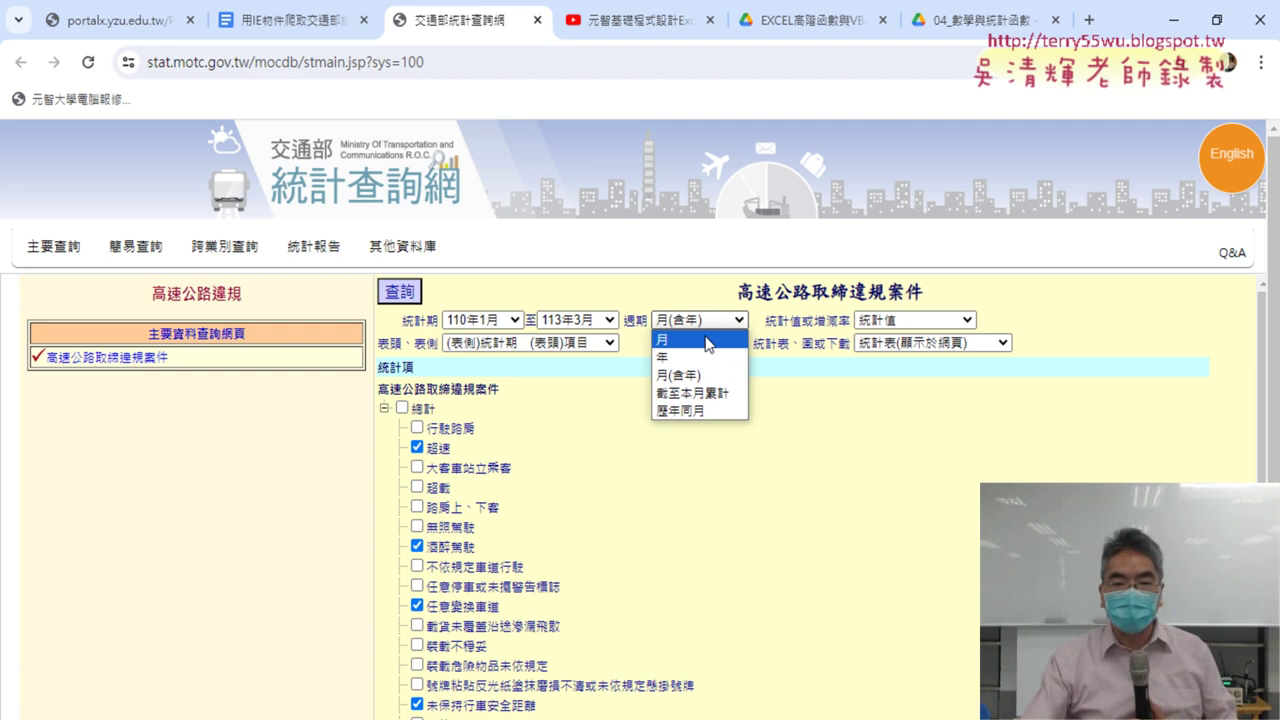
pyautogui.click(708, 341)
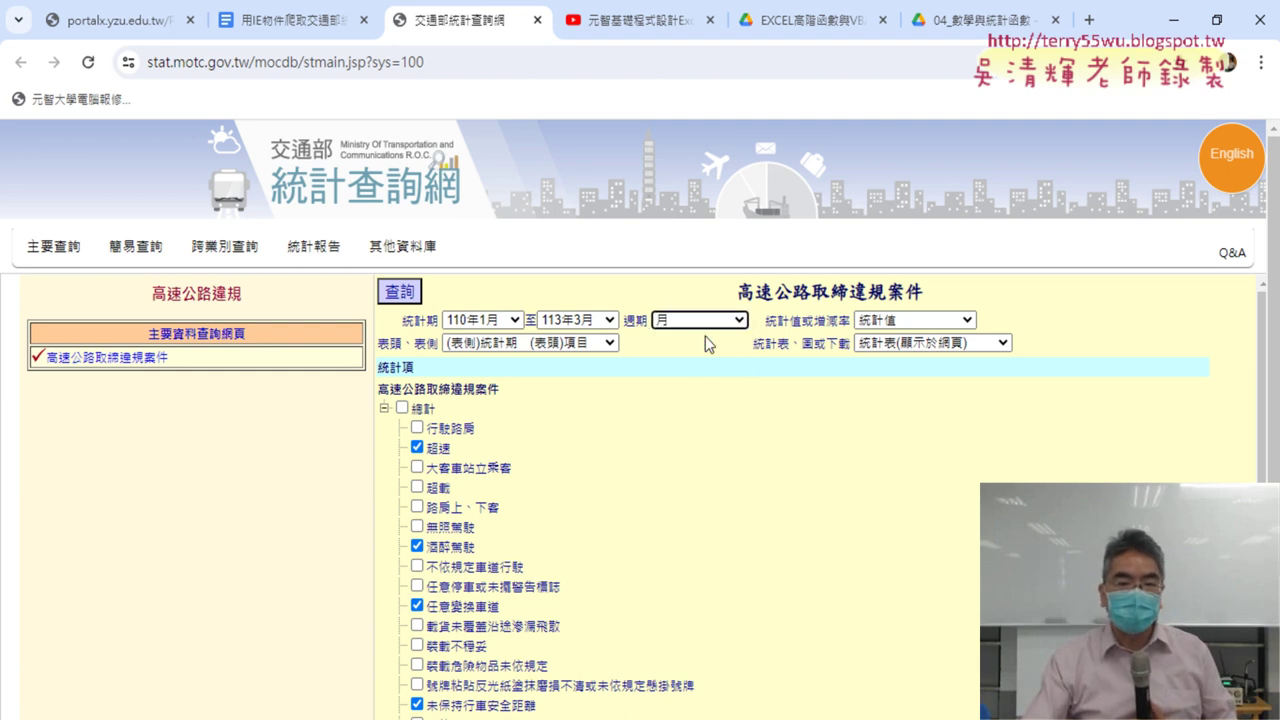
pyautogui.click(411, 300)
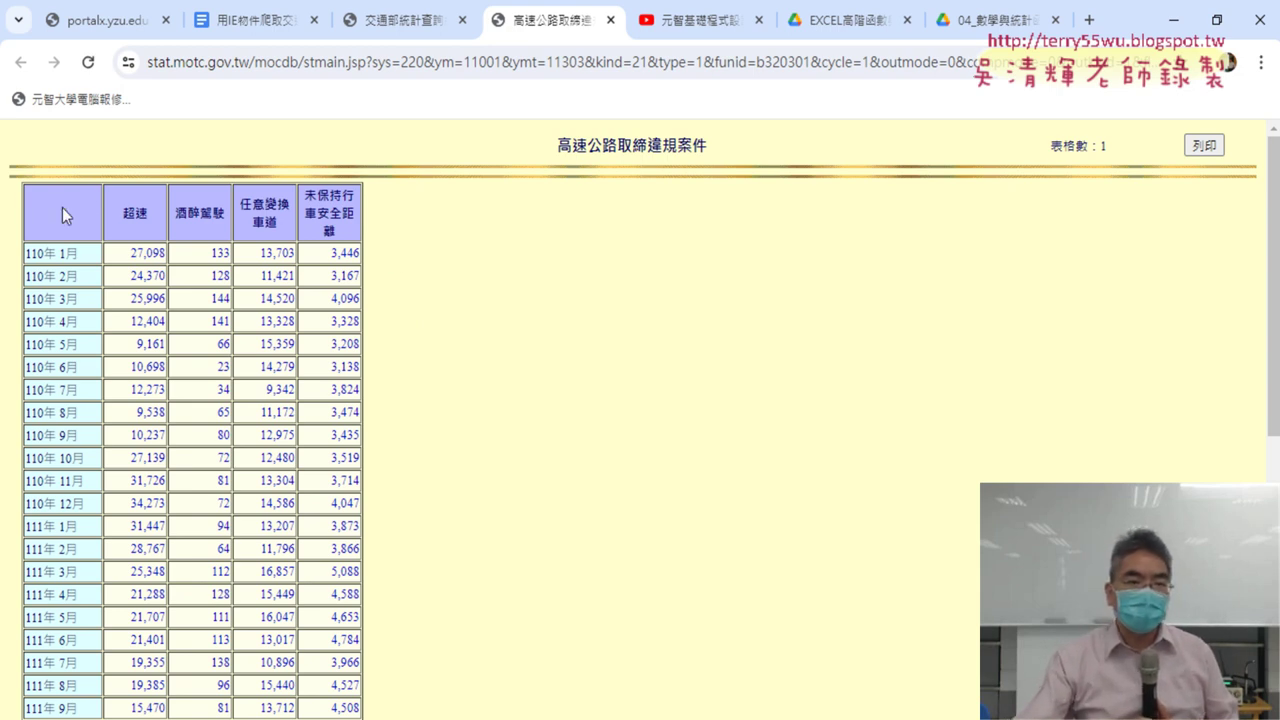
# Step: Copy the whole monthly results table and add a blank sheet in Excel
pyautogui.moveTo(30, 205)
pyautogui.mouseDown()
pyautogui.moveTo(358, 700)
pyautogui.moveTo(370, 586)
pyautogui.mouseUp()
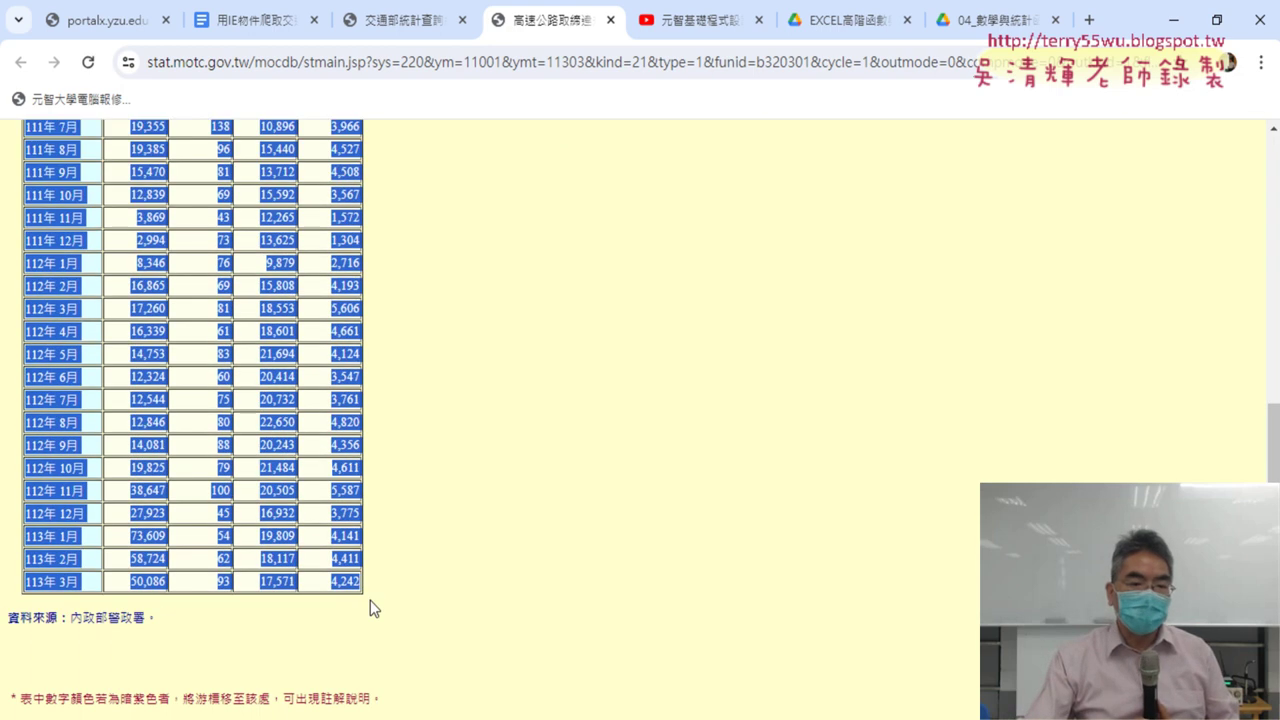
pyautogui.rightClick(348, 596)
pyautogui.click(447, 339)
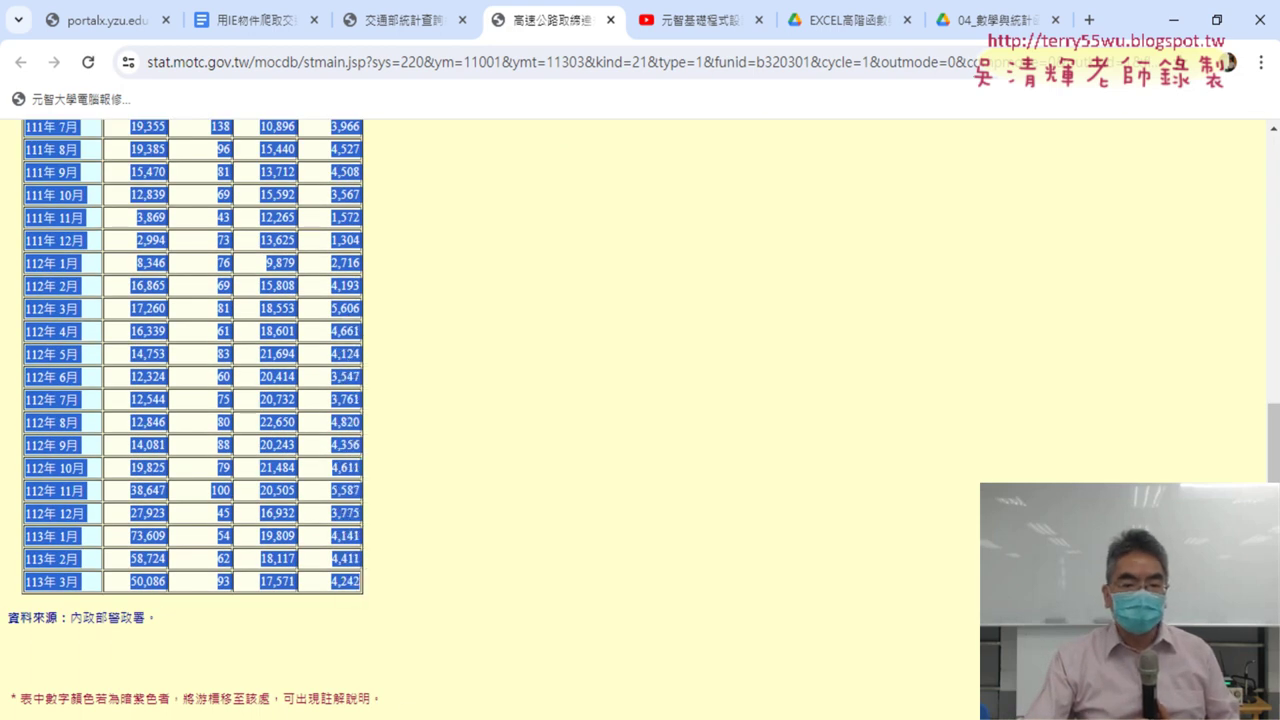
pyautogui.hotkey('alt', 'Tab')
pyautogui.click(372, 684)
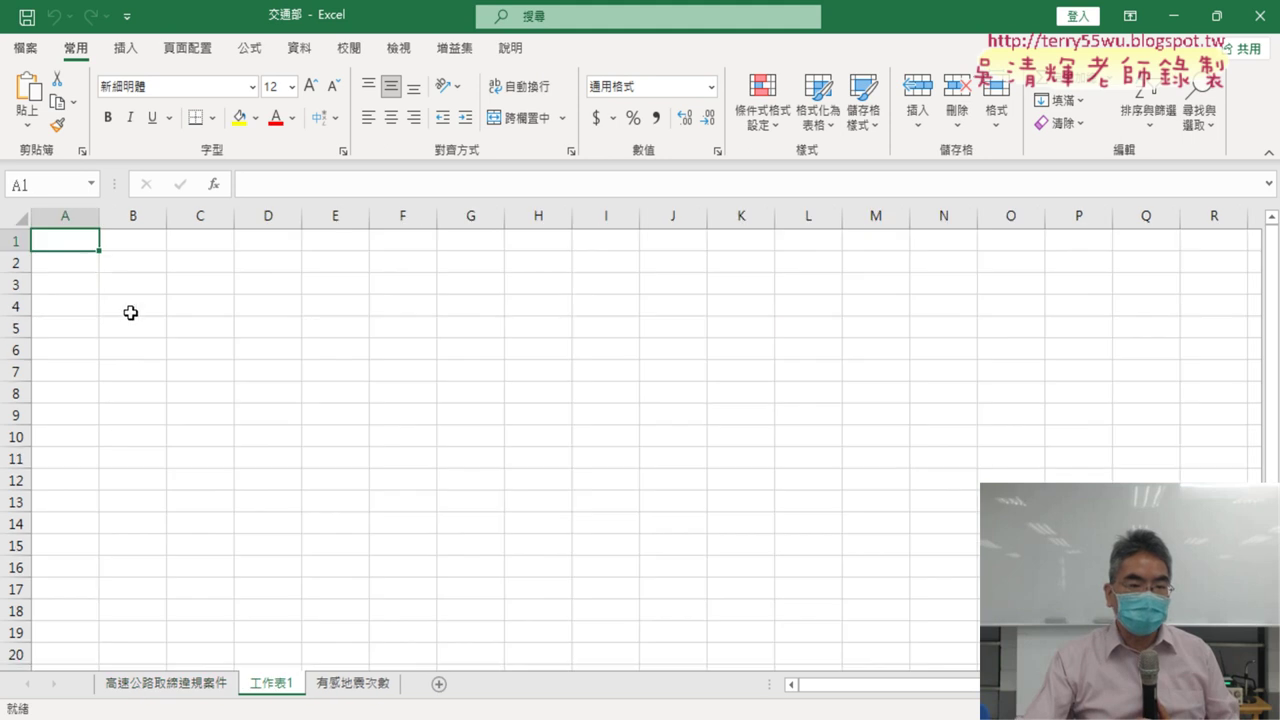
# Step: Paste the copied monthly violation table into A1 of 工作表1, then return to the browser
pyautogui.rightClick(72, 245)
pyautogui.click(139, 291)
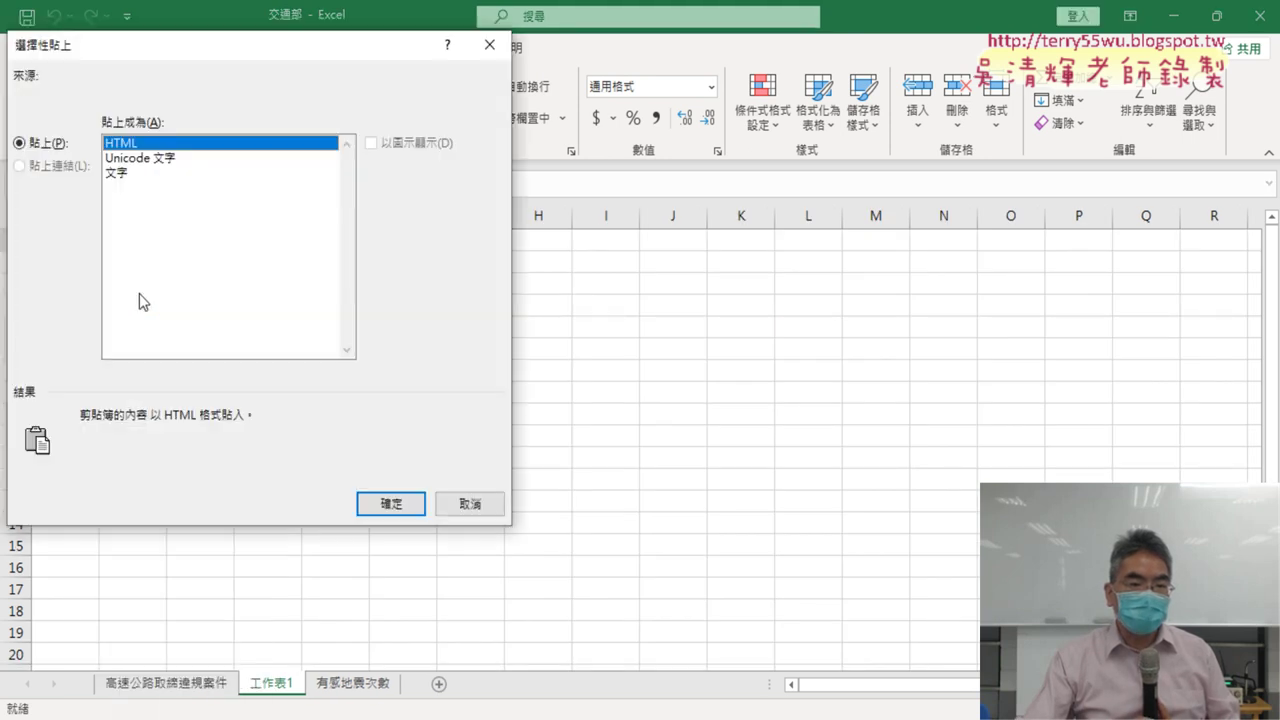
pyautogui.click(470, 504)
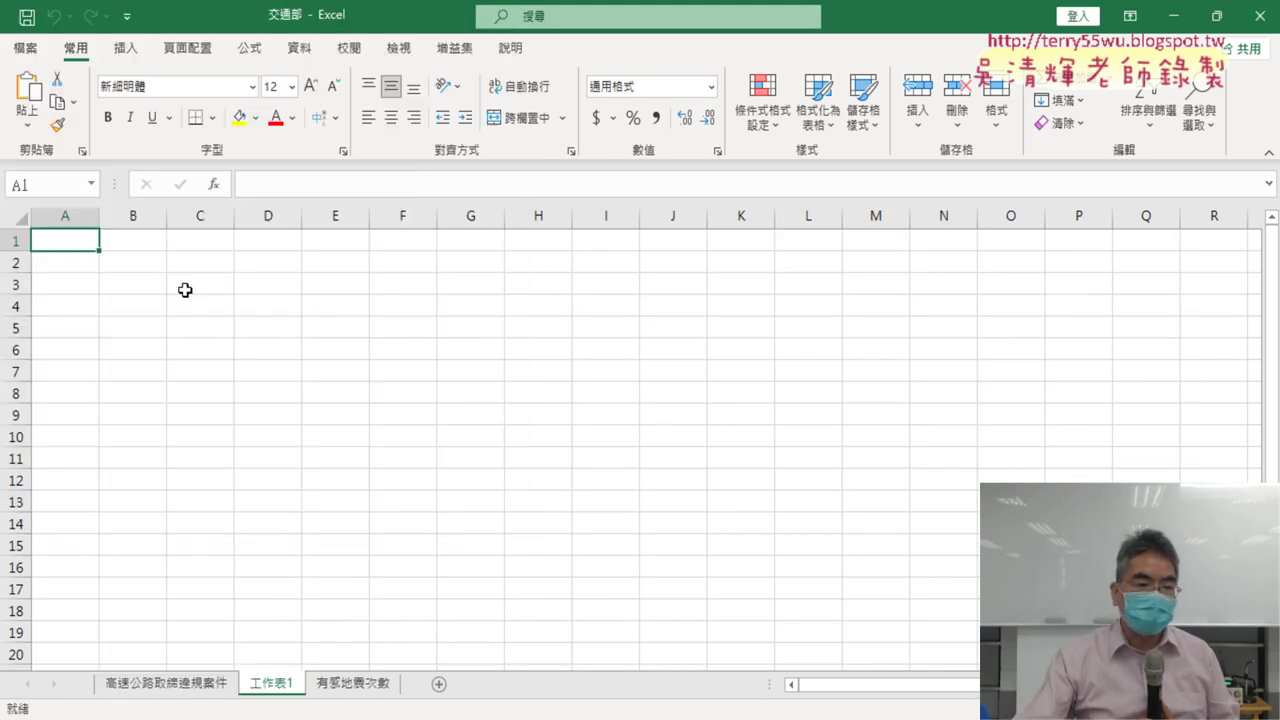
pyautogui.hotkey('ctrl', 'v')
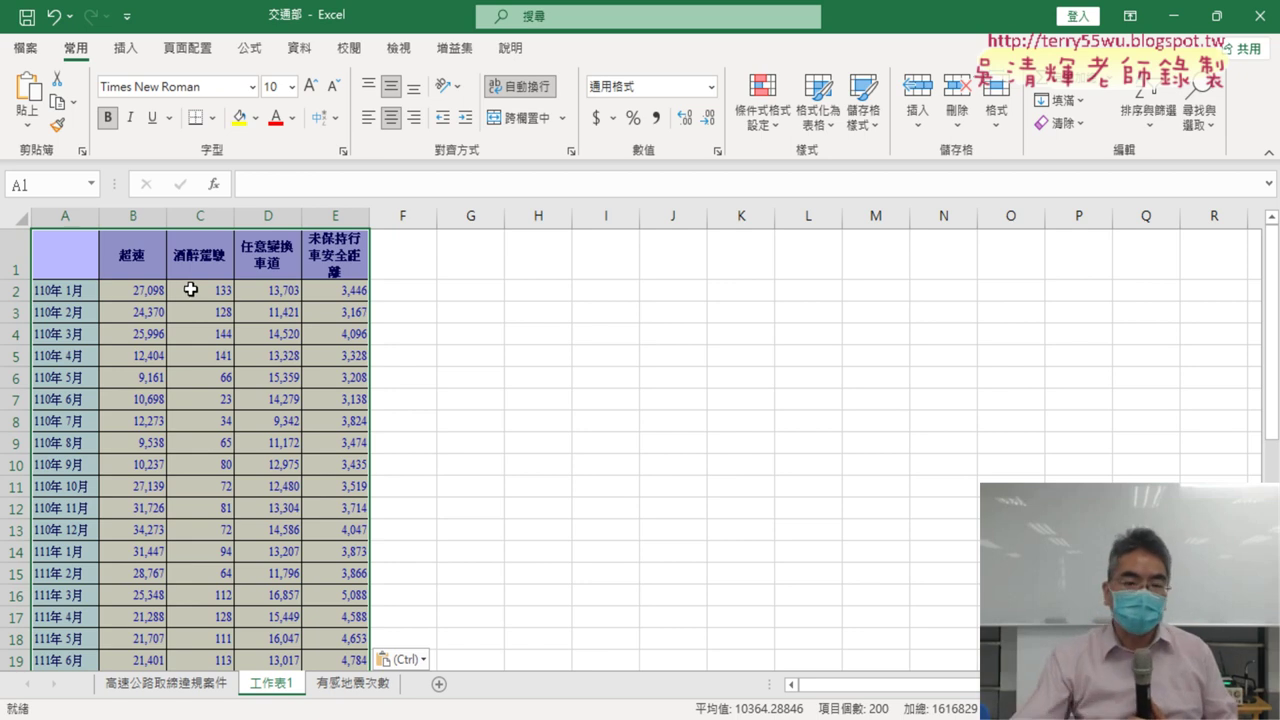
pyautogui.hotkey('alt', 'Tab')
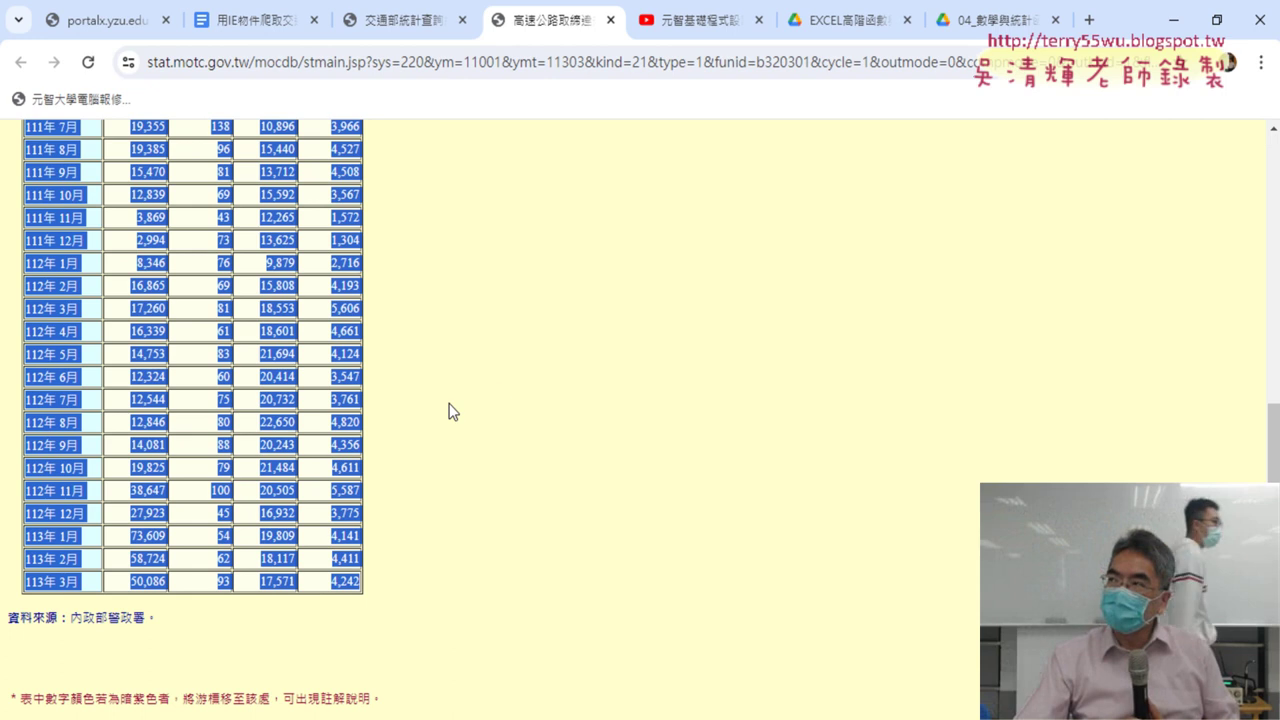
# Step: Close the 高速公路取締違規 results tab in the browser
pyautogui.scroll(5, 532, 390)
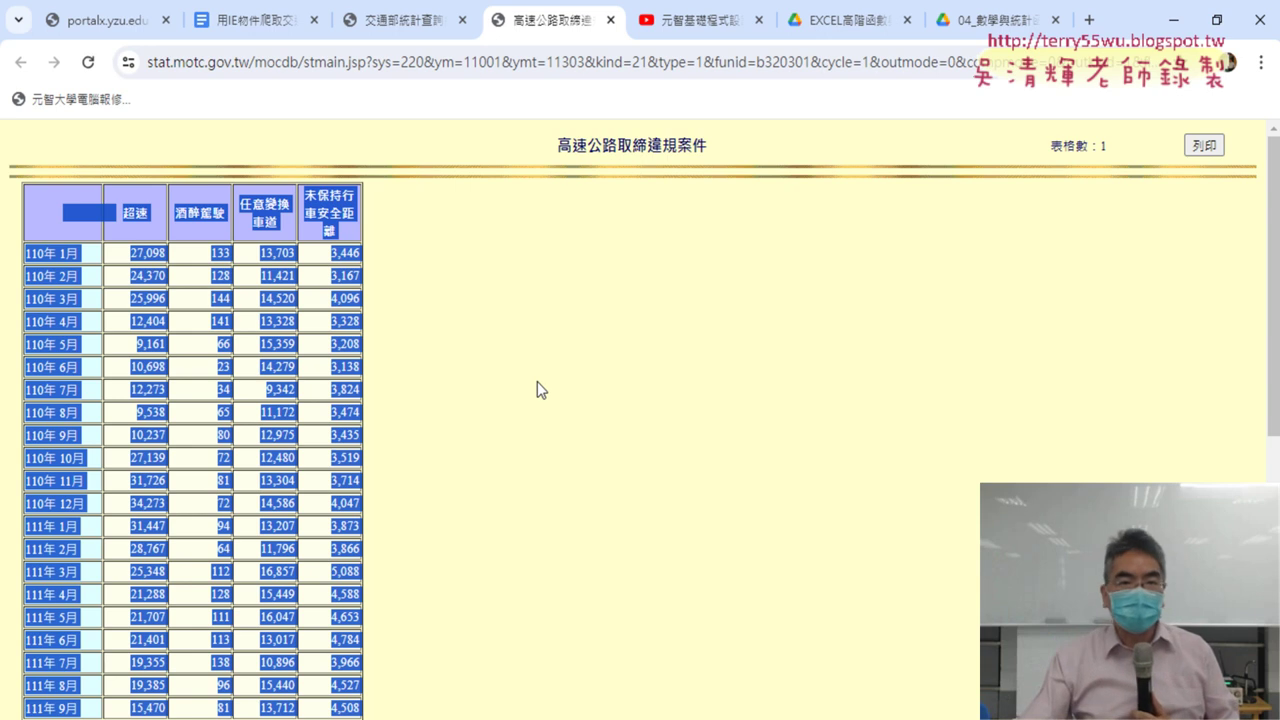
pyautogui.click(611, 20)
pyautogui.click(270, 22)
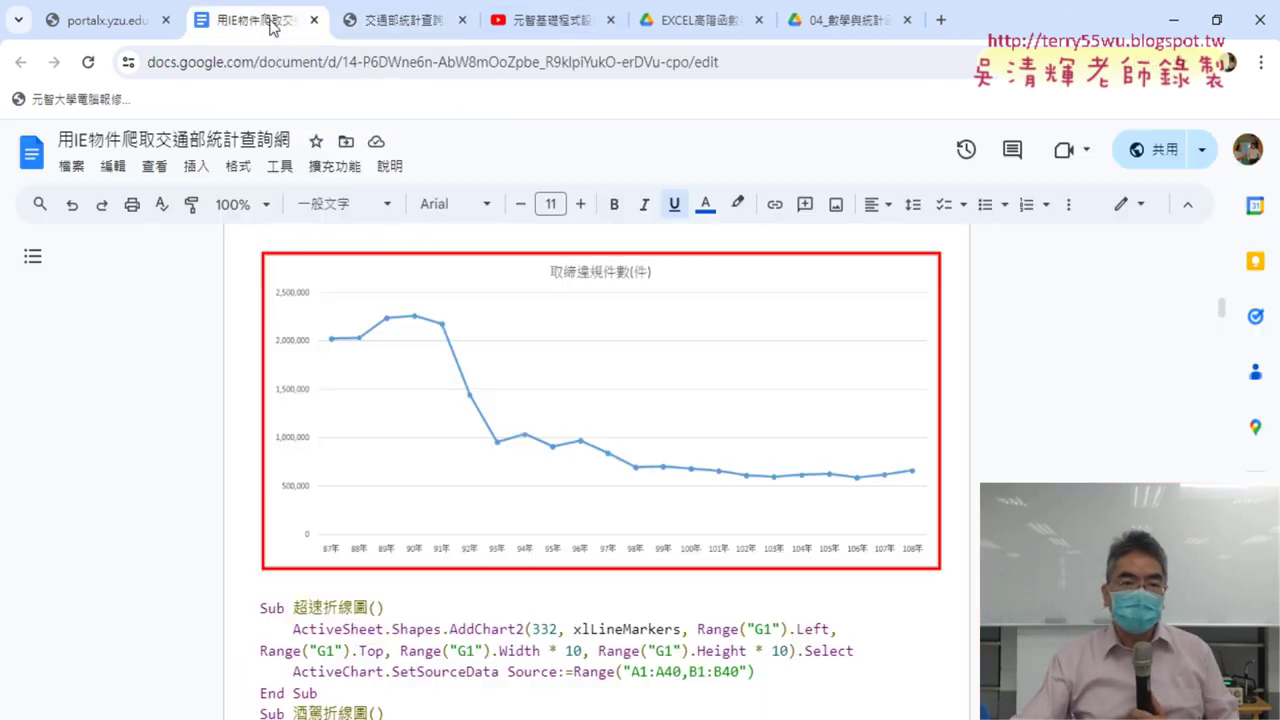
pyautogui.scroll(10, 280, 245)
pyautogui.scroll(10, 280, 245)
pyautogui.scroll(1, 280, 245)
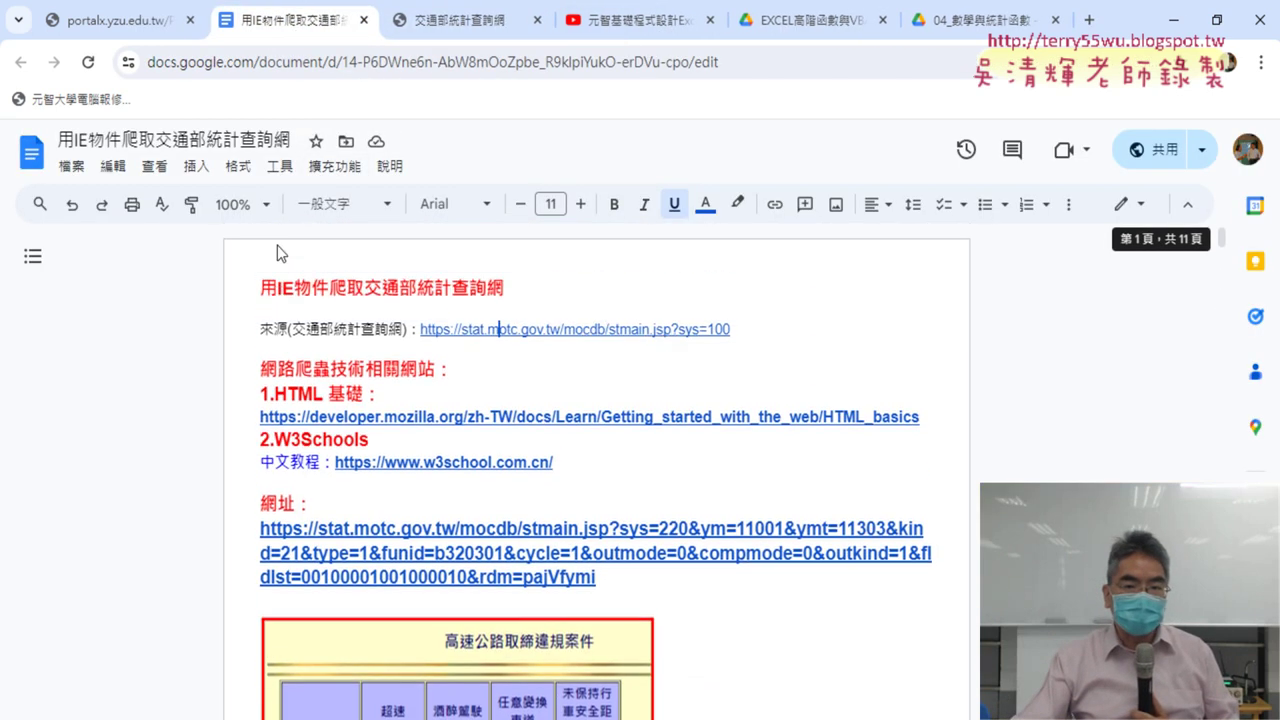
pyautogui.click(641, 329)
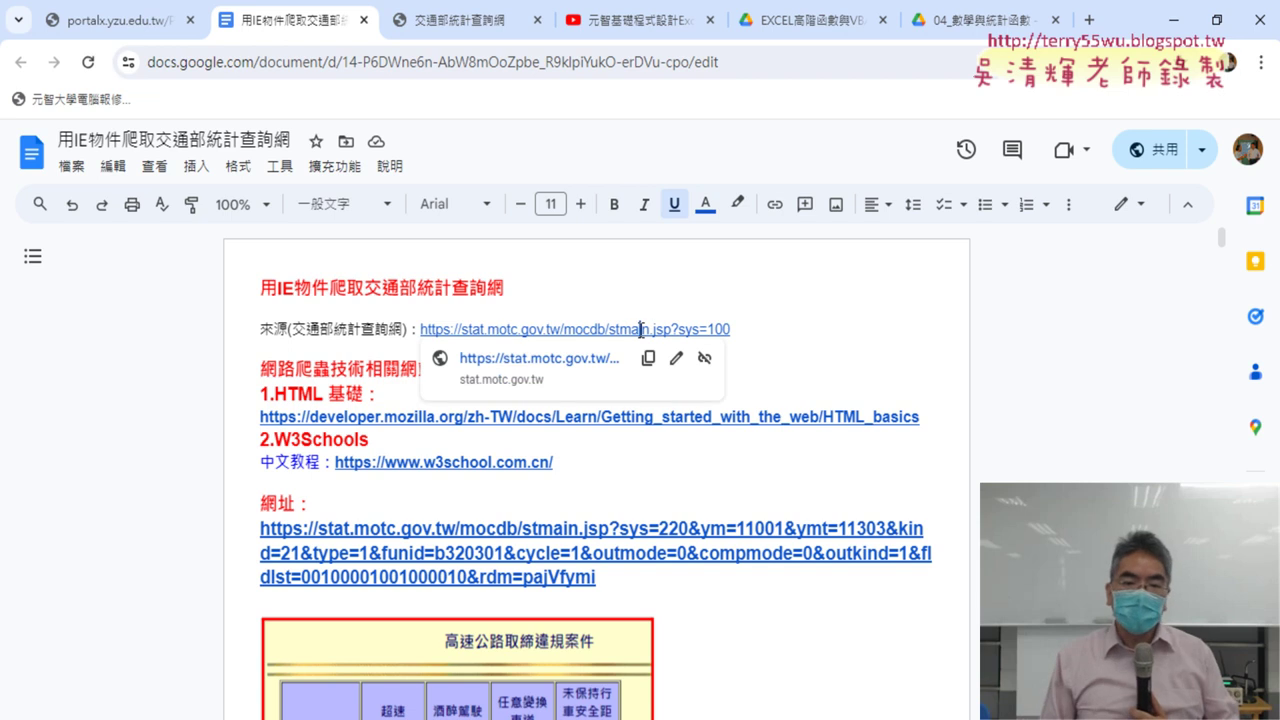
pyautogui.scroll(-5, 634, 314)
pyautogui.scroll(-3, 709, 343)
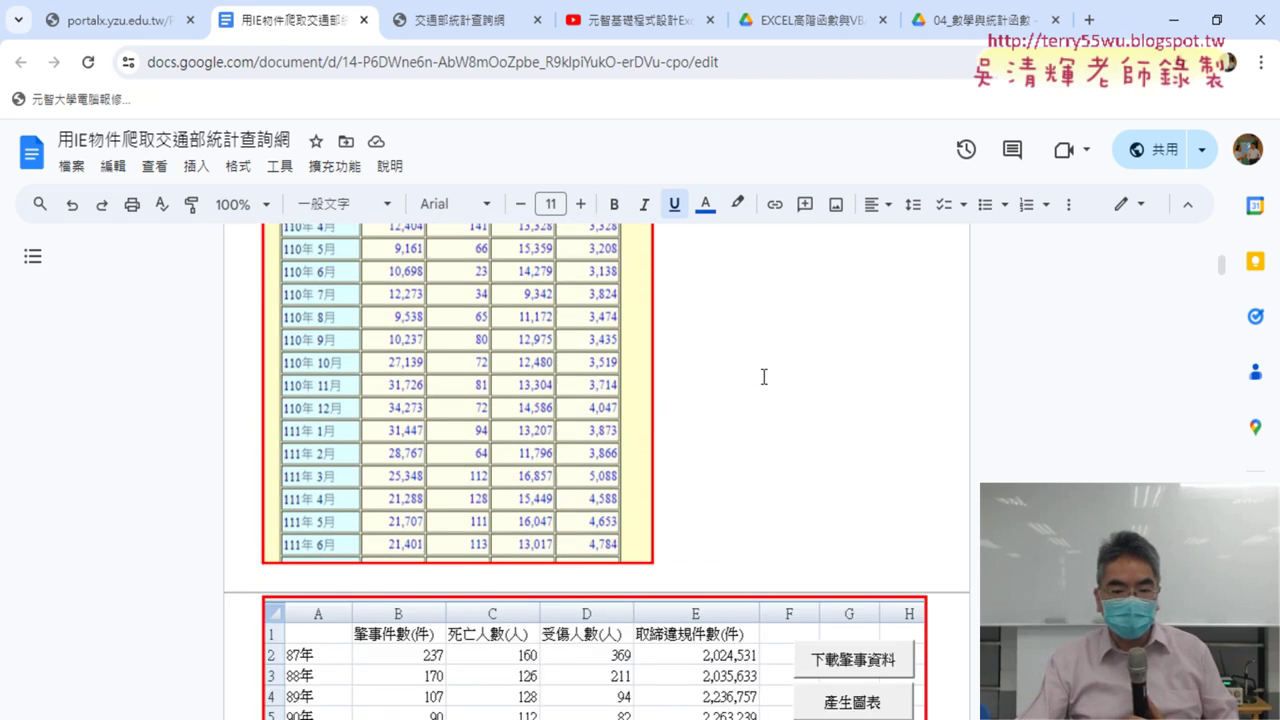
pyautogui.scroll(-5, 763, 374)
pyautogui.scroll(-3, 763, 374)
pyautogui.scroll(-4, 763, 374)
pyautogui.scroll(-3, 763, 374)
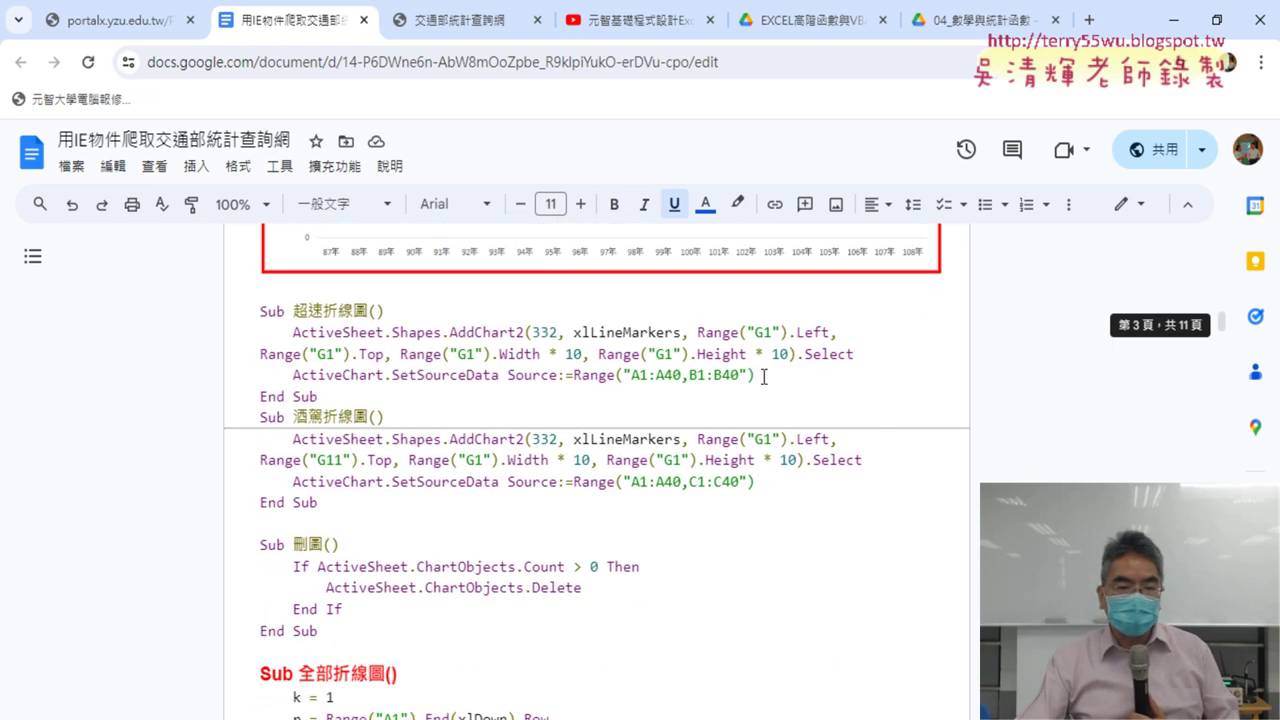
pyautogui.scroll(-1, 764, 377)
pyautogui.scroll(-2, 763, 374)
pyautogui.scroll(-2, 389, 334)
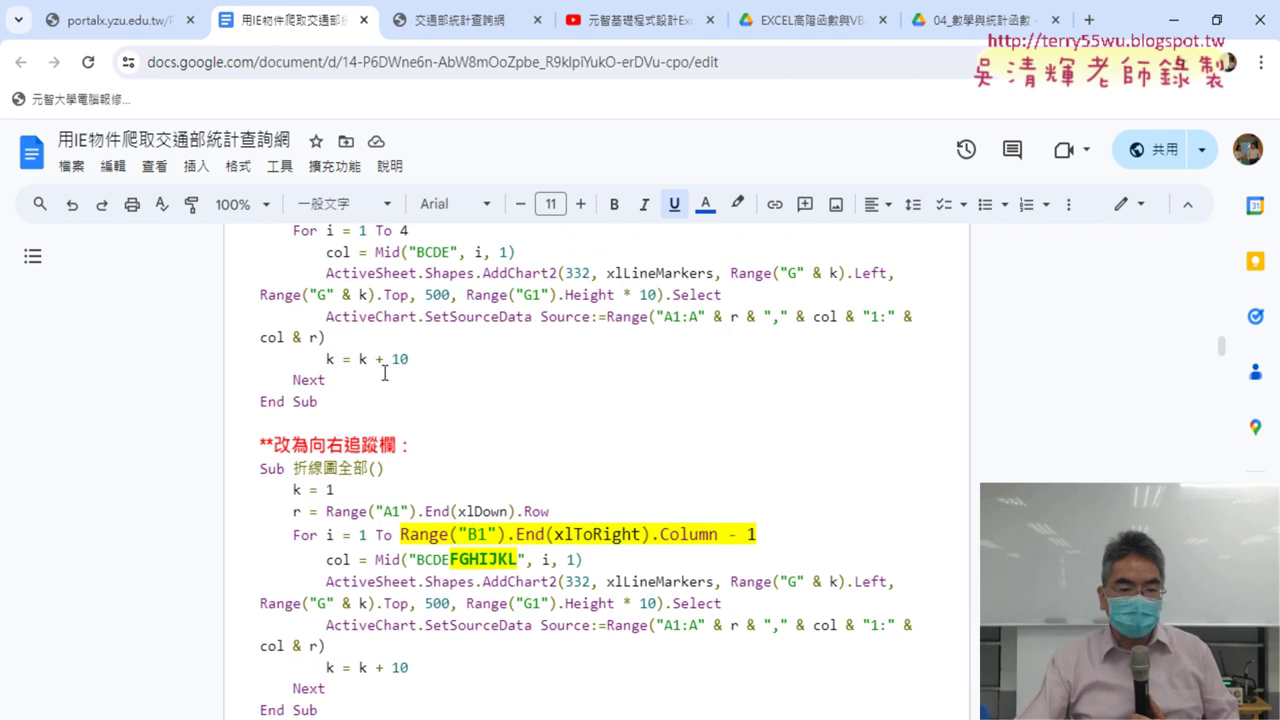
pyautogui.scroll(-3, 384, 373)
pyautogui.scroll(-3, 384, 373)
pyautogui.scroll(-3, 384, 373)
pyautogui.scroll(-2, 384, 373)
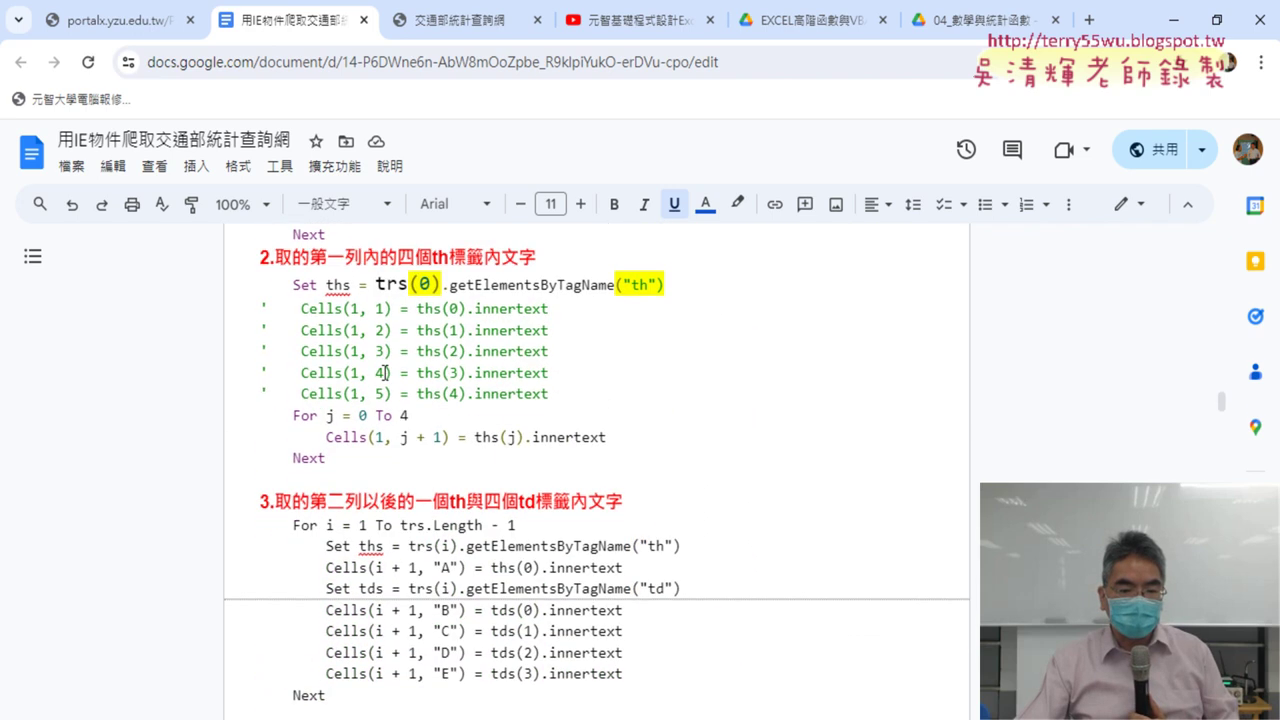
pyautogui.scroll(-1, 384, 373)
pyautogui.scroll(-1, 384, 373)
pyautogui.scroll(-3, 384, 373)
pyautogui.scroll(-2, 384, 373)
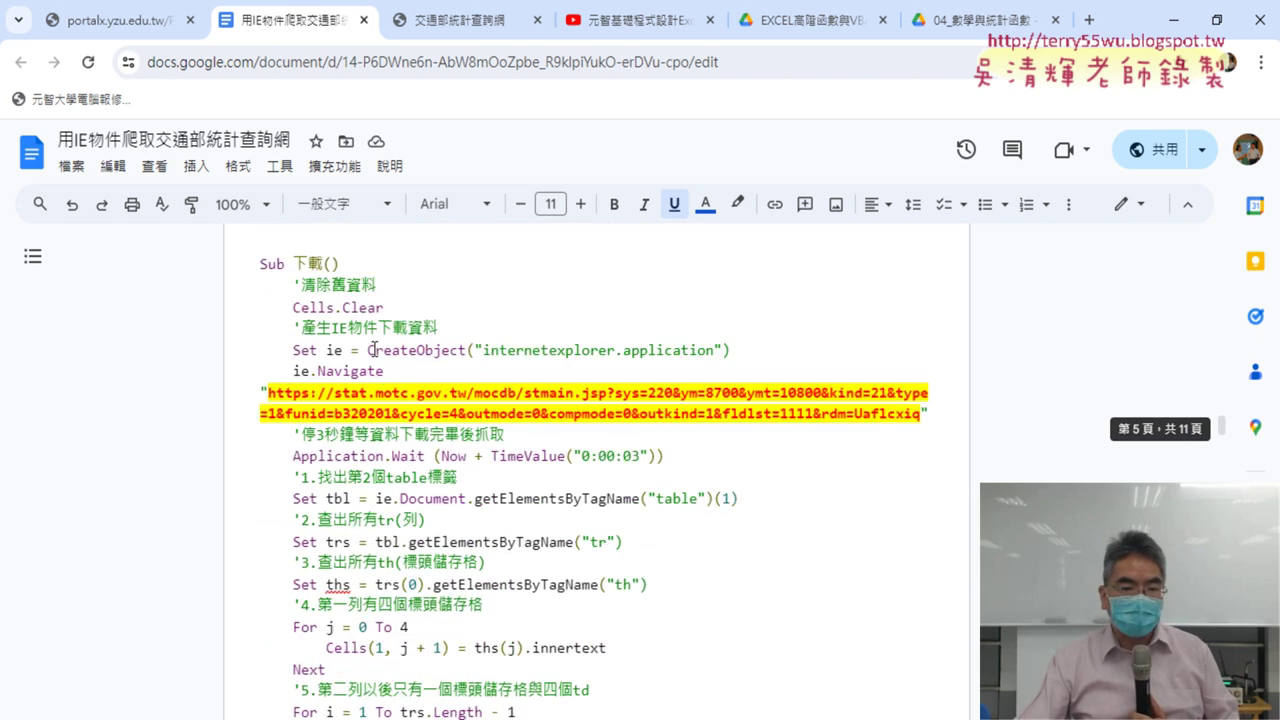
pyautogui.moveTo(253, 265); pyautogui.dragTo(429, 543)
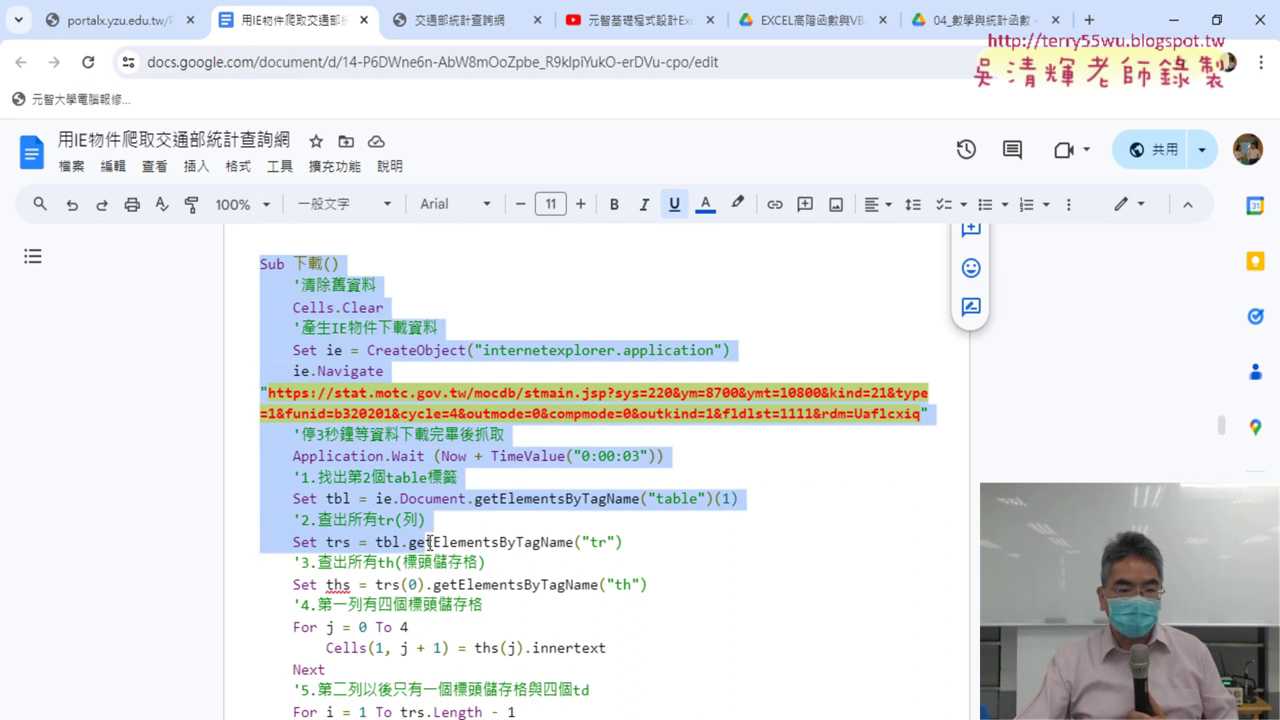
pyautogui.scroll(-1, 429, 543)
pyautogui.scroll(-1, 429, 543)
pyautogui.scroll(-4, 423, 517)
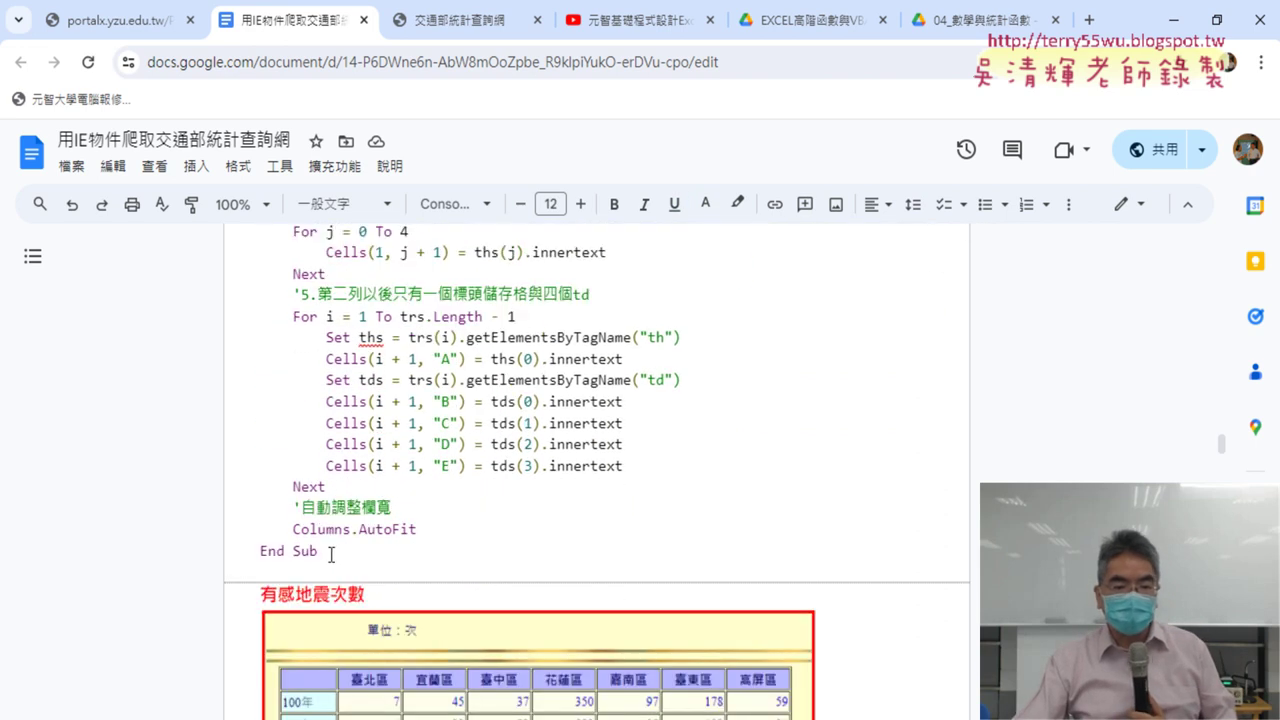